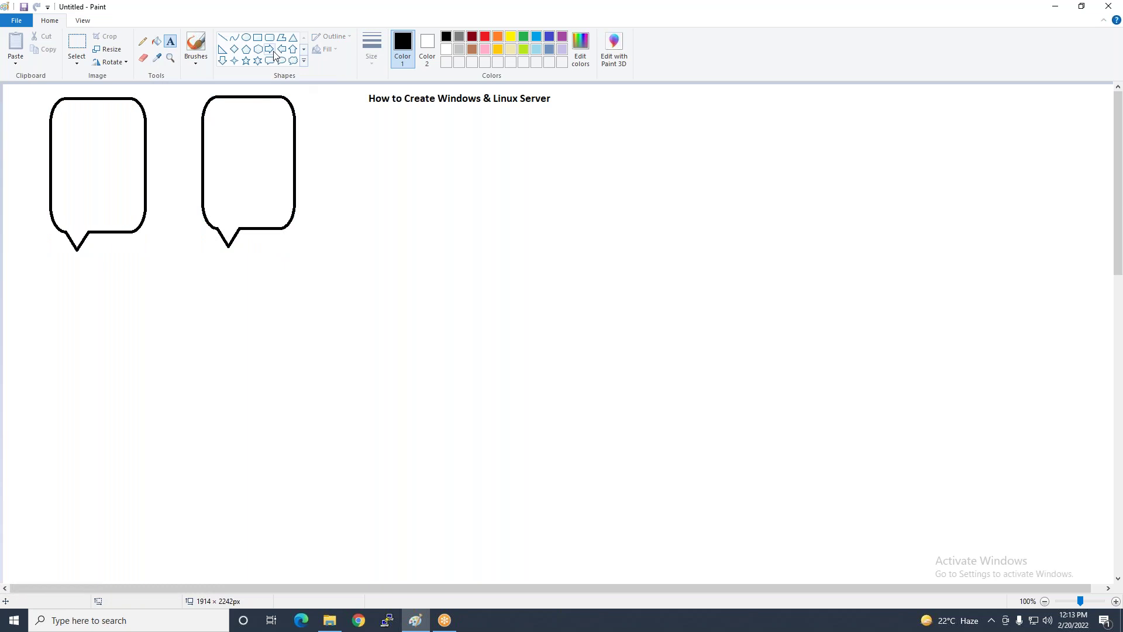
# Step: Draw a large black rounded rectangle on the canvas below the title
pyautogui.click(269, 37)
pyautogui.moveTo(393, 127); pyautogui.dragTo(807, 334)
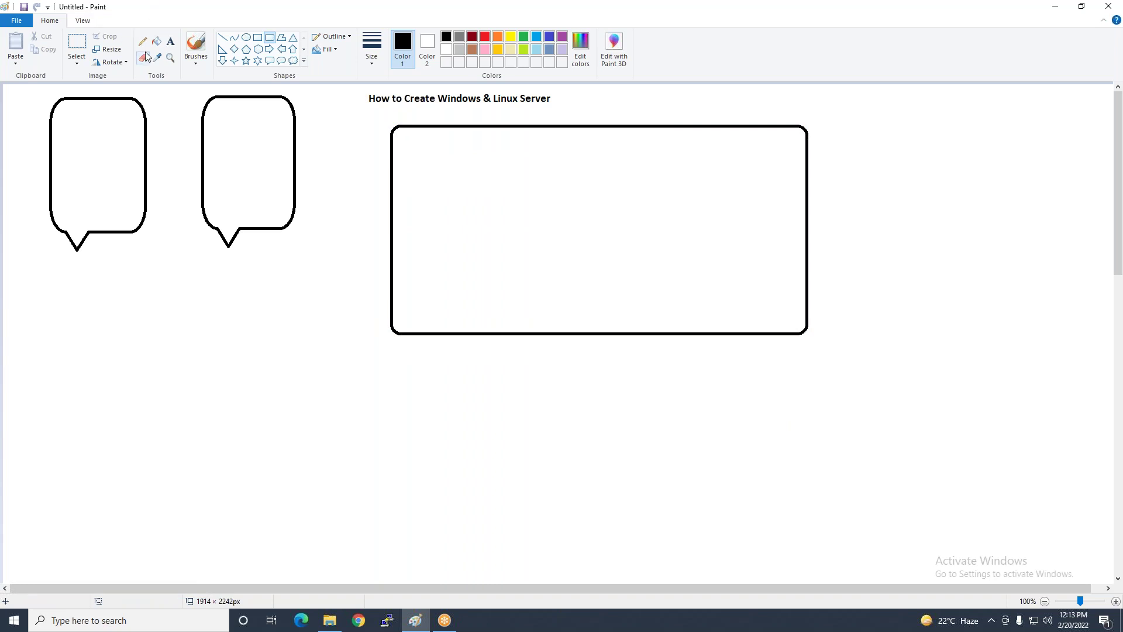
pyautogui.click(170, 41)
# Step: Add a note under the speech bubbles reading 'Select Cloud---- AWS'
pyautogui.click(20, 289)
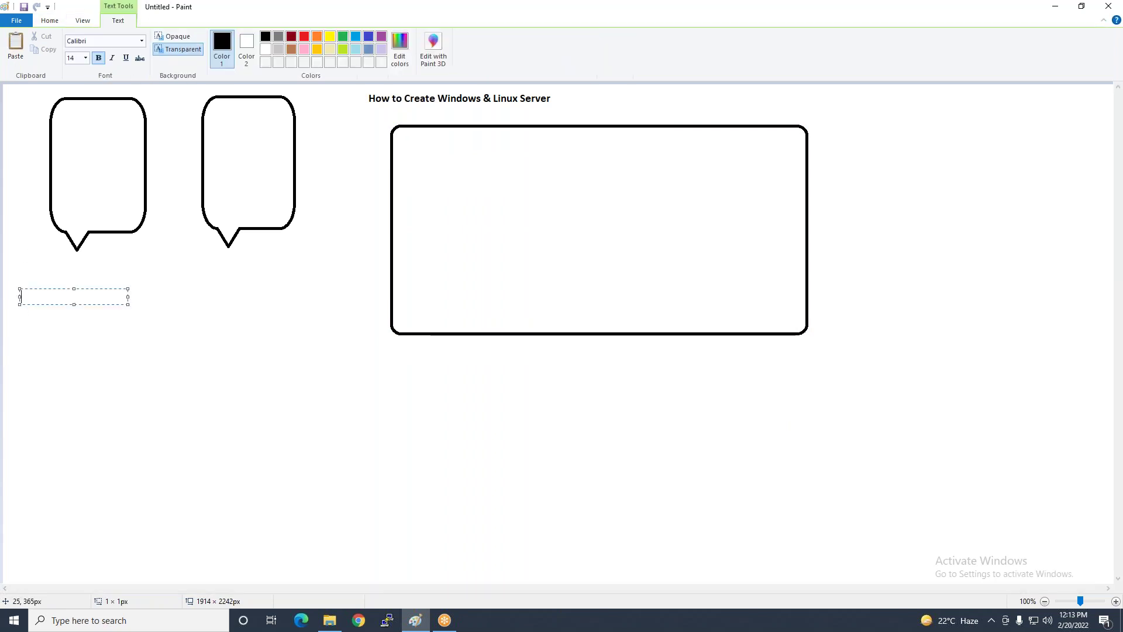
pyautogui.write('1 :- Se')
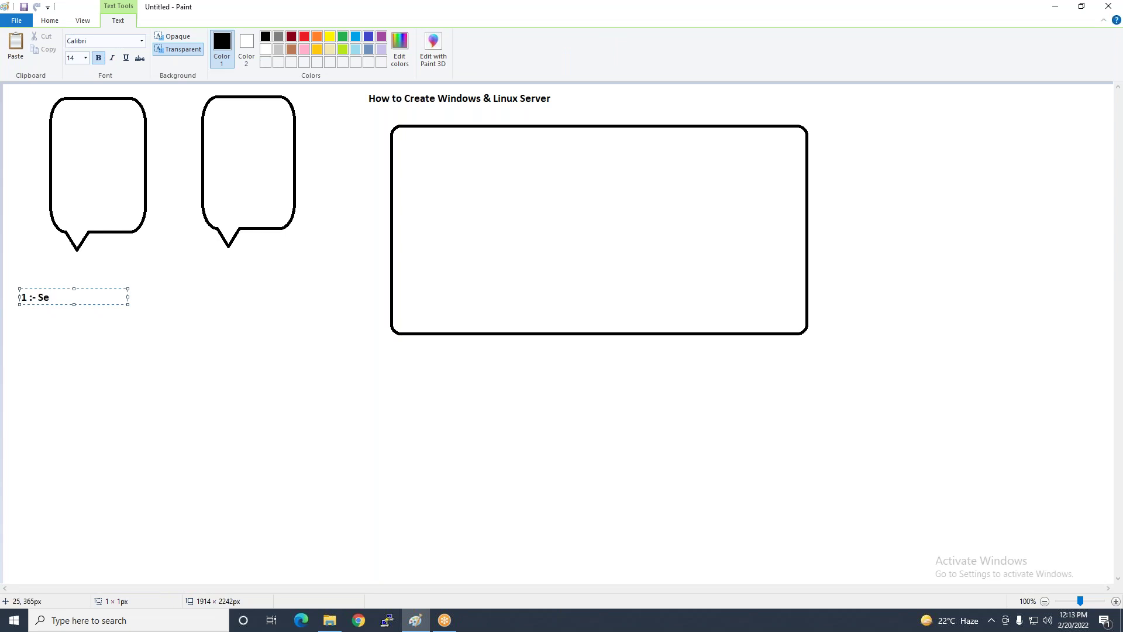
pyautogui.write('le')
pyautogui.press('BackSpace')
pyautogui.press('BackSpace')
pyautogui.press('BackSpace')
pyautogui.press('BackSpace')
pyautogui.press('BackSpace')
pyautogui.press('BackSpace')
pyautogui.press('BackSpace')
pyautogui.press('BackSpace')
pyautogui.press('BackSpace')
pyautogui.write(':- Select Clp')
pyautogui.press('BackSpace')
pyautogui.write('oud')
pyautogui.moveTo(127, 305); pyautogui.dragTo(256, 334)
pyautogui.write('---')
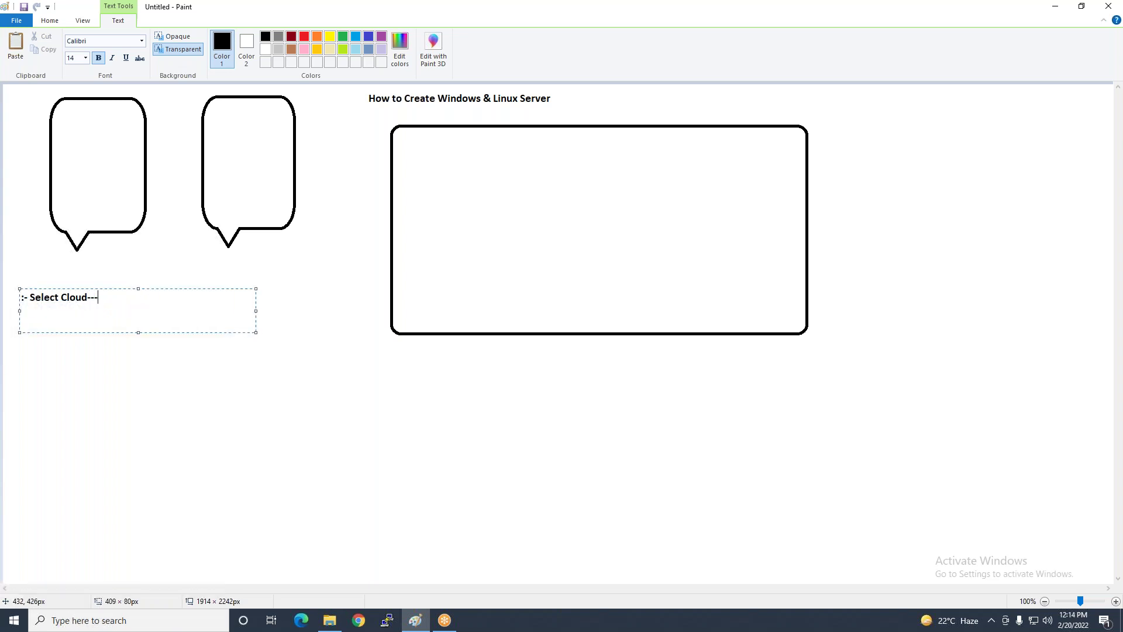
pyautogui.write('- AWS')
# Step: Add a second line reading 'Select Region ;--------- Mumbai-- ap-south-1' and commit the note
pyautogui.press('Return')
pyautogui.write(':- Select Region ;---------')
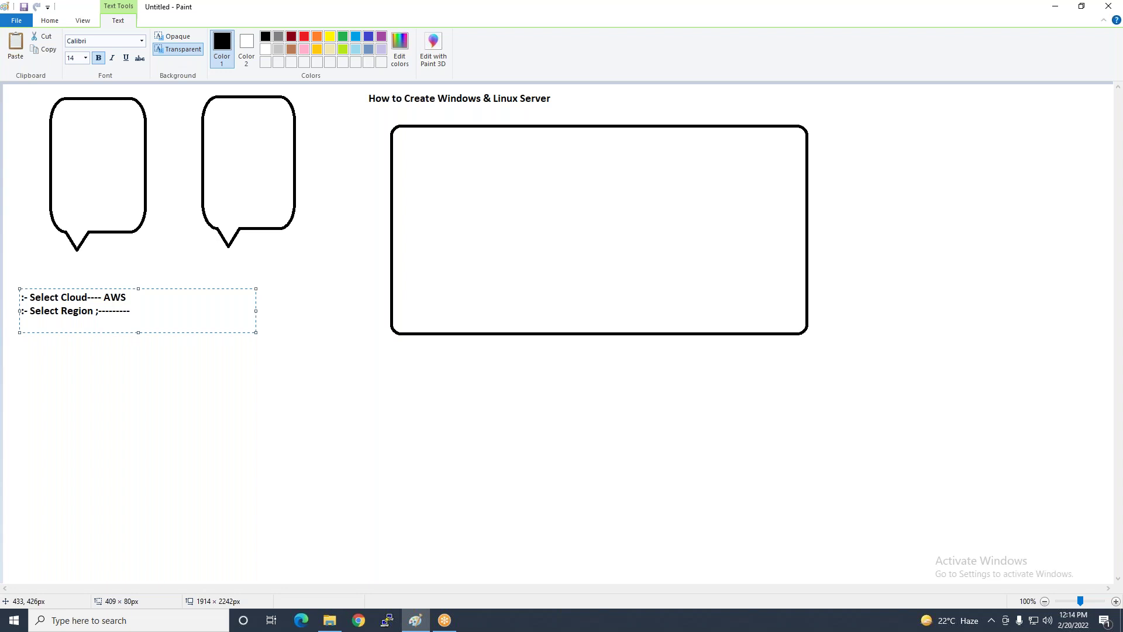
pyautogui.write('Mumbai-- ap-south-1')
pyautogui.click(381, 401)
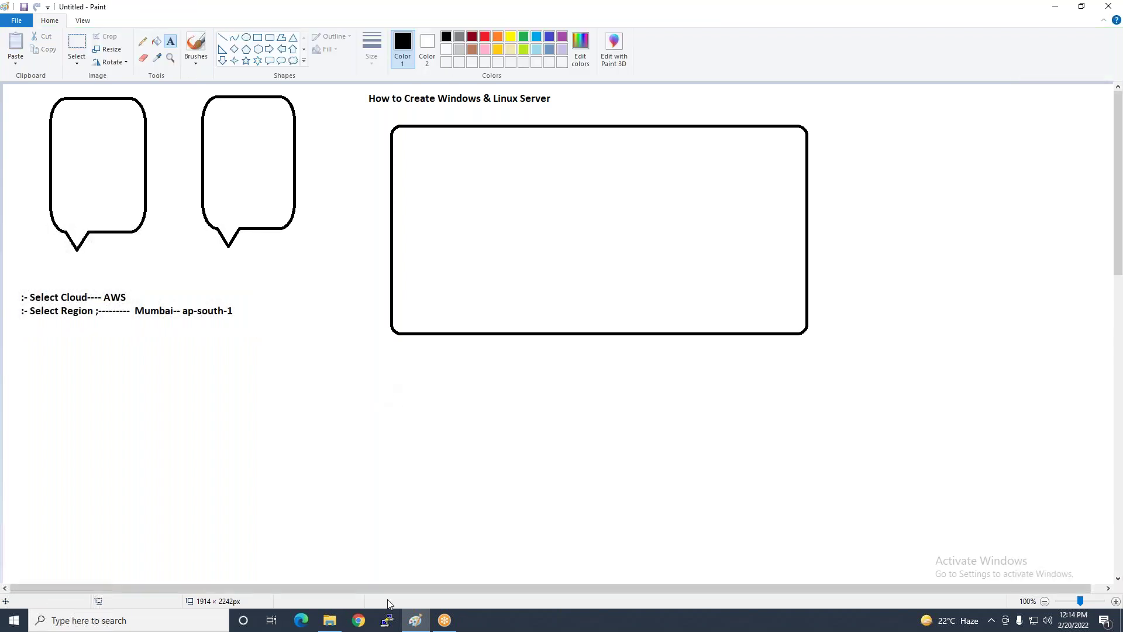
# Step: Open Chrome with a profile and load the Amazon Web Services sign-in page from the bookmark
pyautogui.click(359, 620)
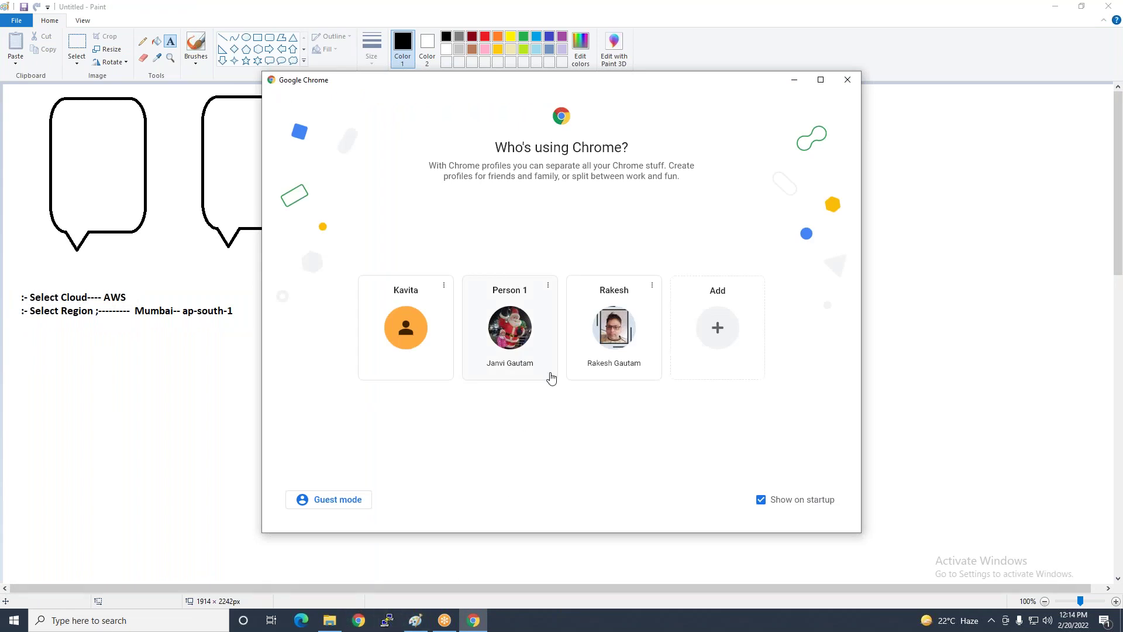
pyautogui.click(521, 346)
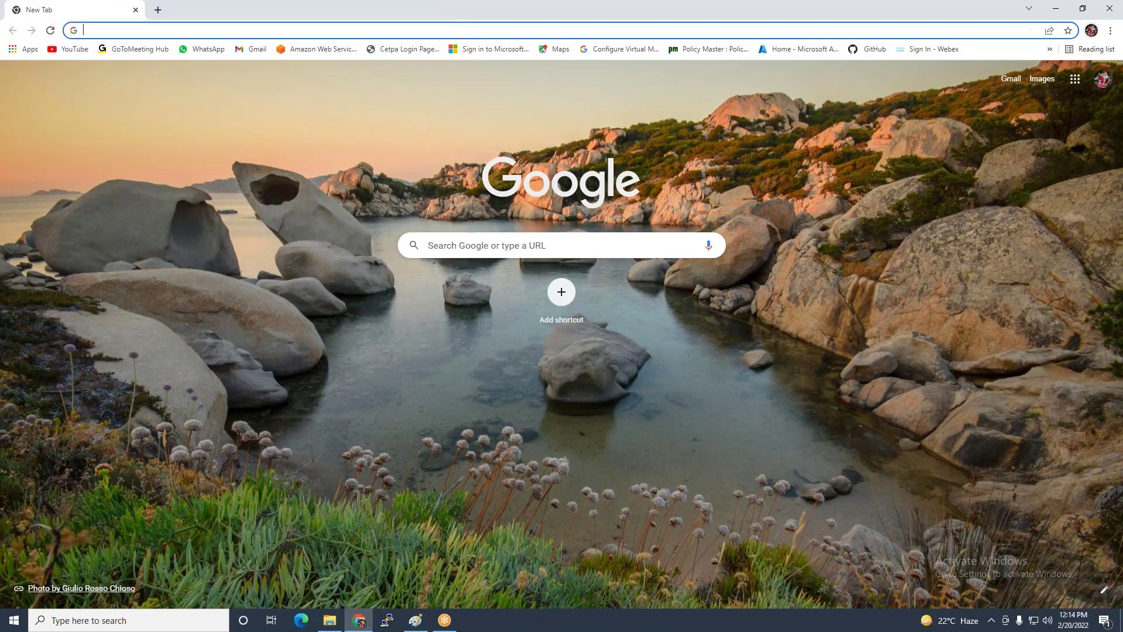
pyautogui.click(301, 51)
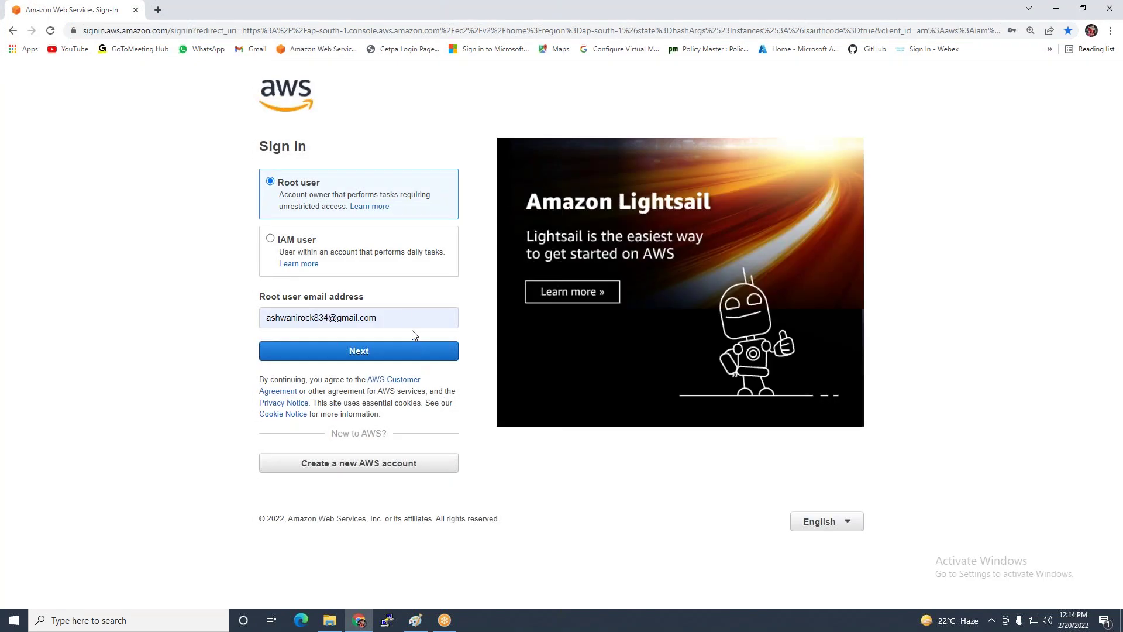
# Step: Fill the root user email field with the saved address and continue
pyautogui.click(412, 319)
pyautogui.hotkey('ctrl', 'a')
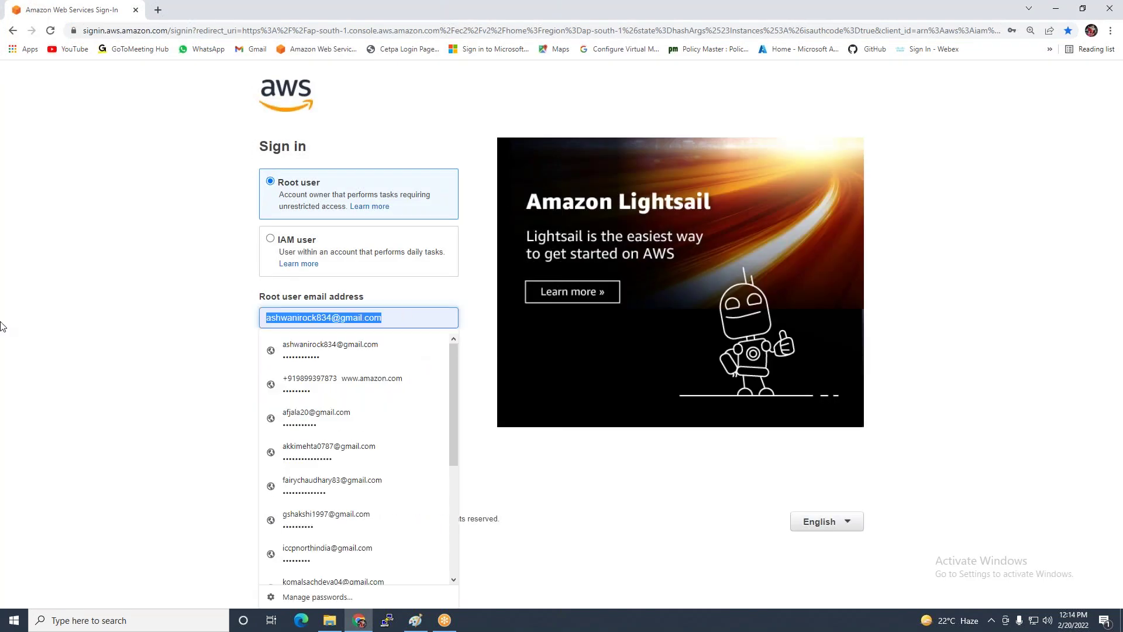
pyautogui.click(324, 343)
pyautogui.click(337, 353)
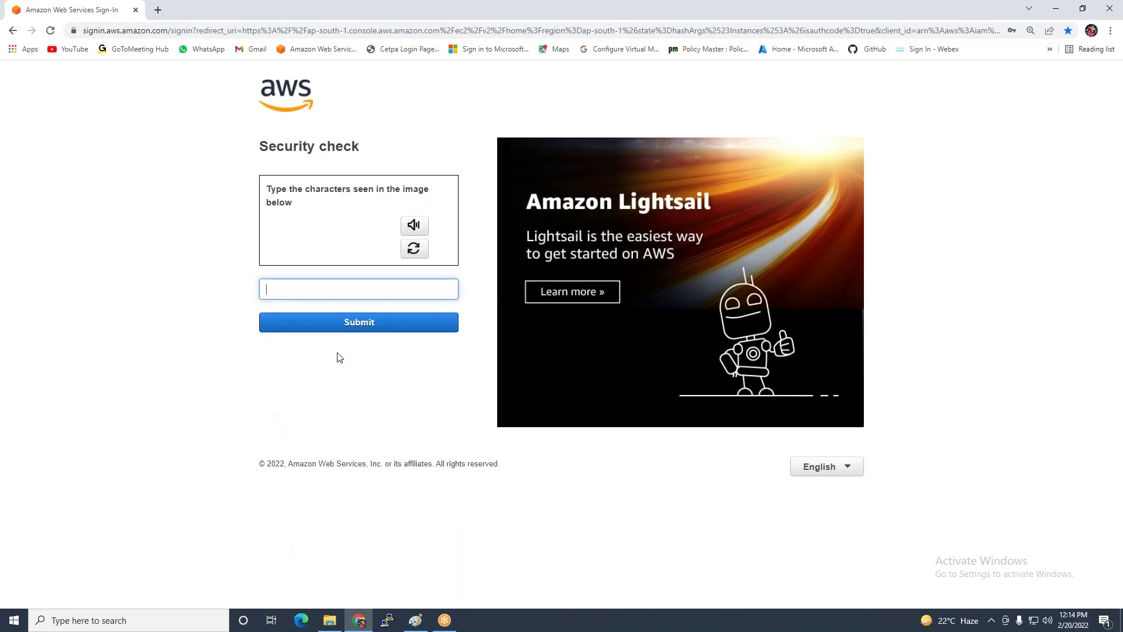
# Step: Enter the security-check captcha characters, retrying after each rejected attempt
pyautogui.write('bqcsc')
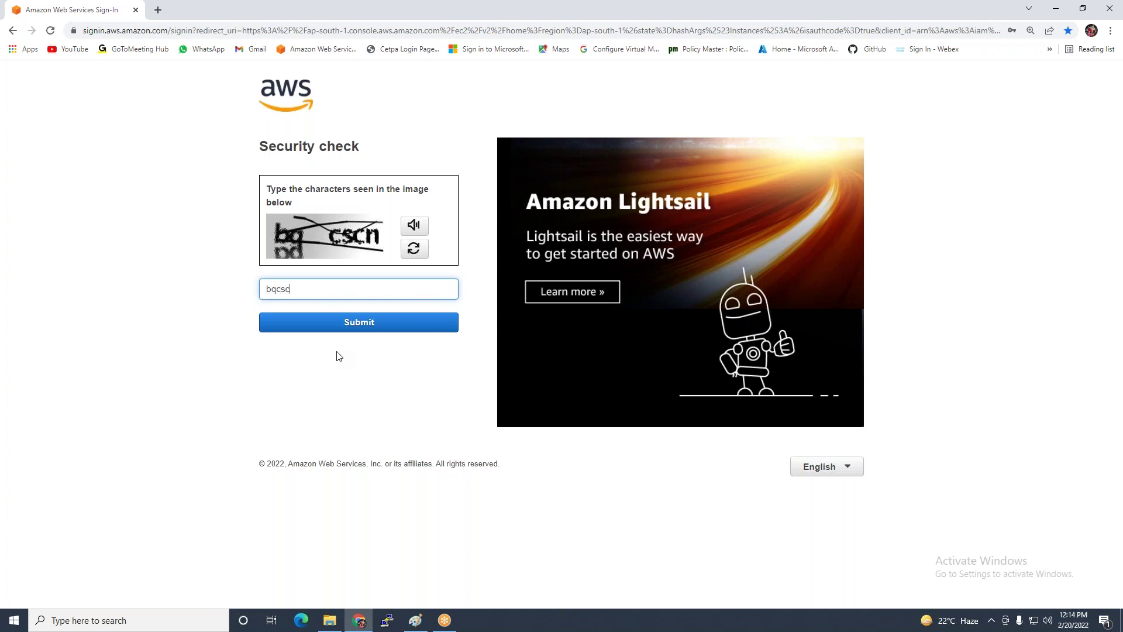
pyautogui.write('n')
pyautogui.press('Return')
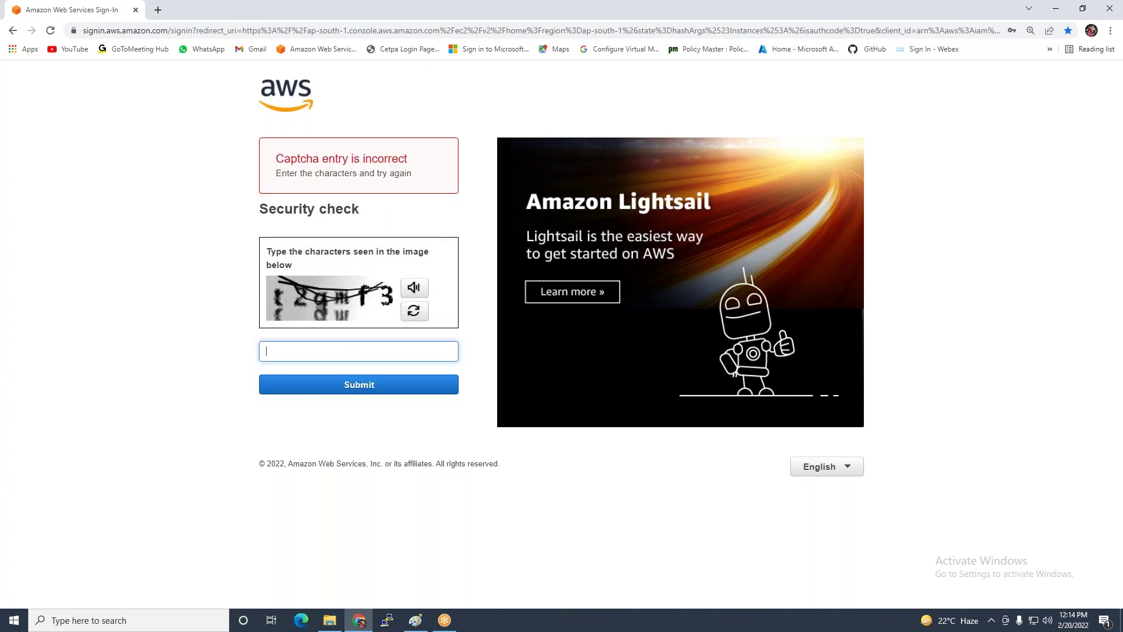
pyautogui.write('t2qmf3')
pyautogui.press('Return')
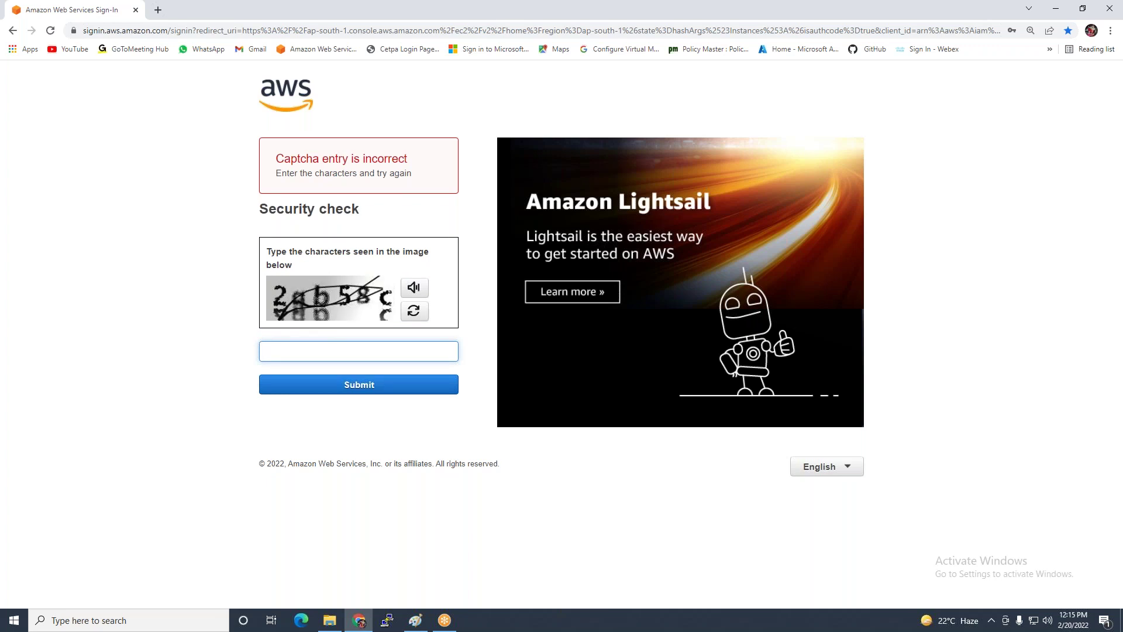
pyautogui.write('2qb58c')
pyautogui.press('Return')
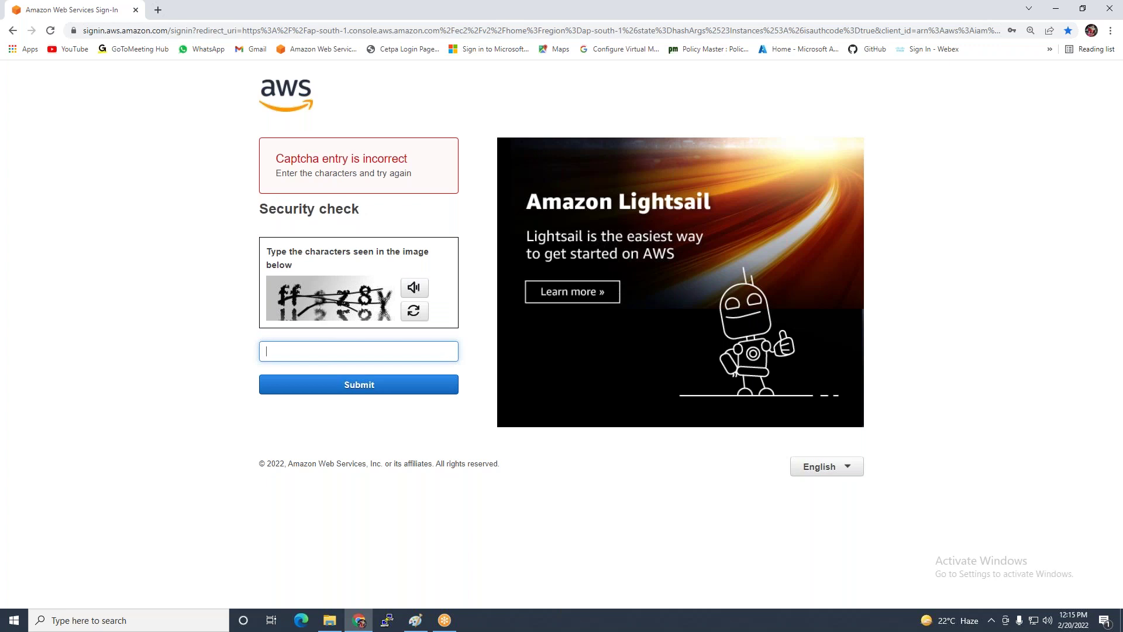
pyautogui.write('ffsz8Y')
# Step: Submit the captcha, enter the root account password and sign in
pyautogui.click(359, 386)
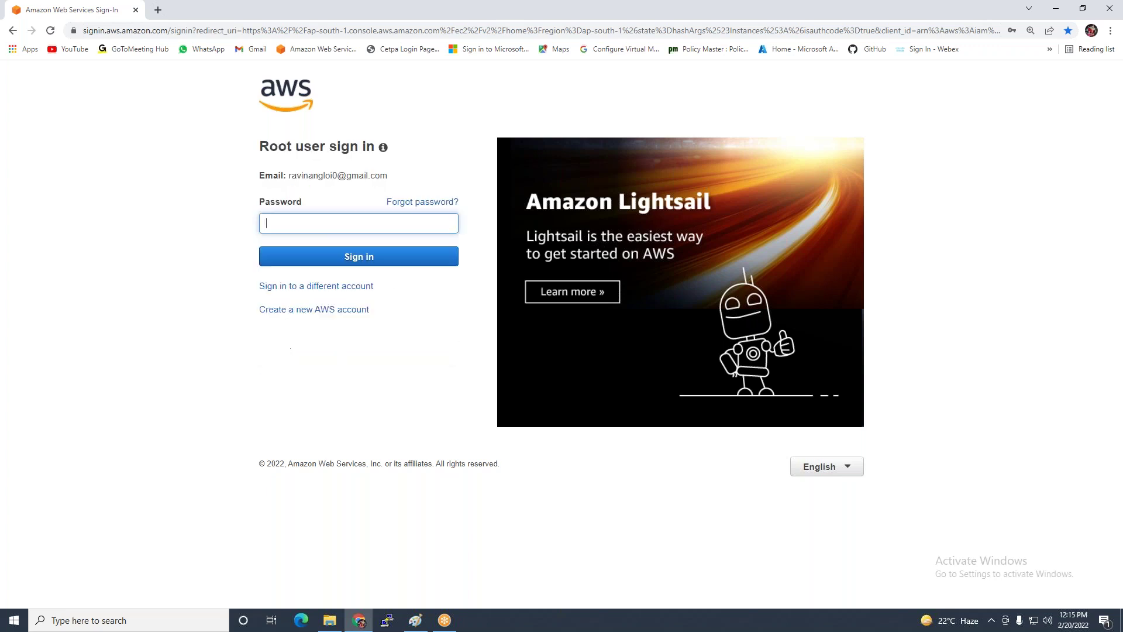
pyautogui.write('••••••••••••')
pyautogui.press('Return')
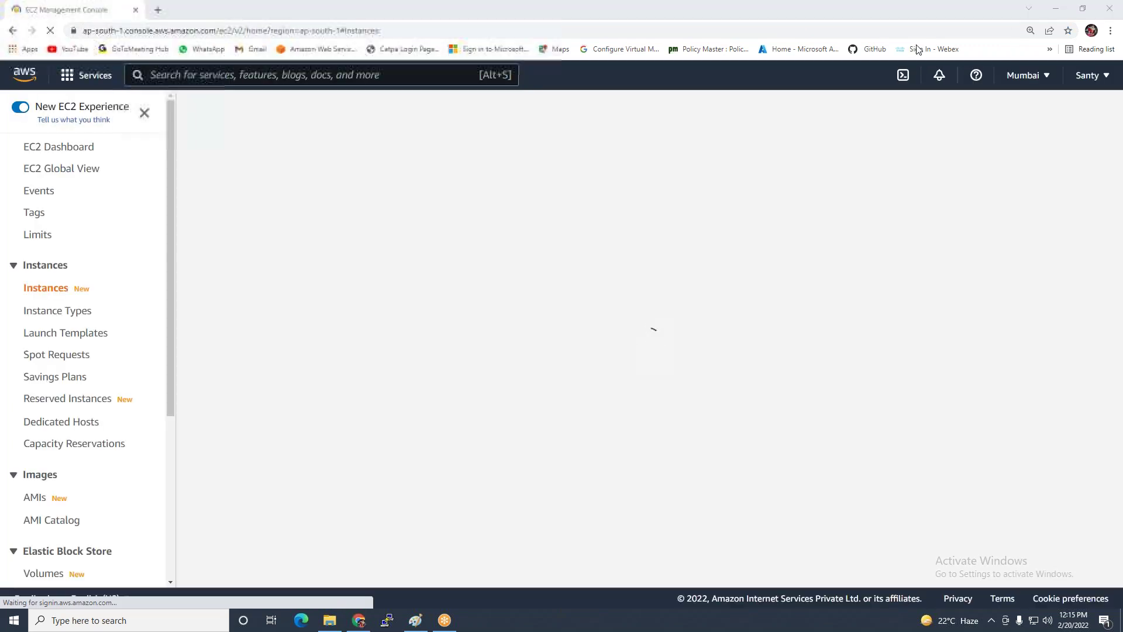
# Step: Confirm the region is Mumbai ap-south-1, then go back to Paint
pyautogui.click(1045, 76)
pyautogui.click(1046, 77)
pyautogui.click(1045, 76)
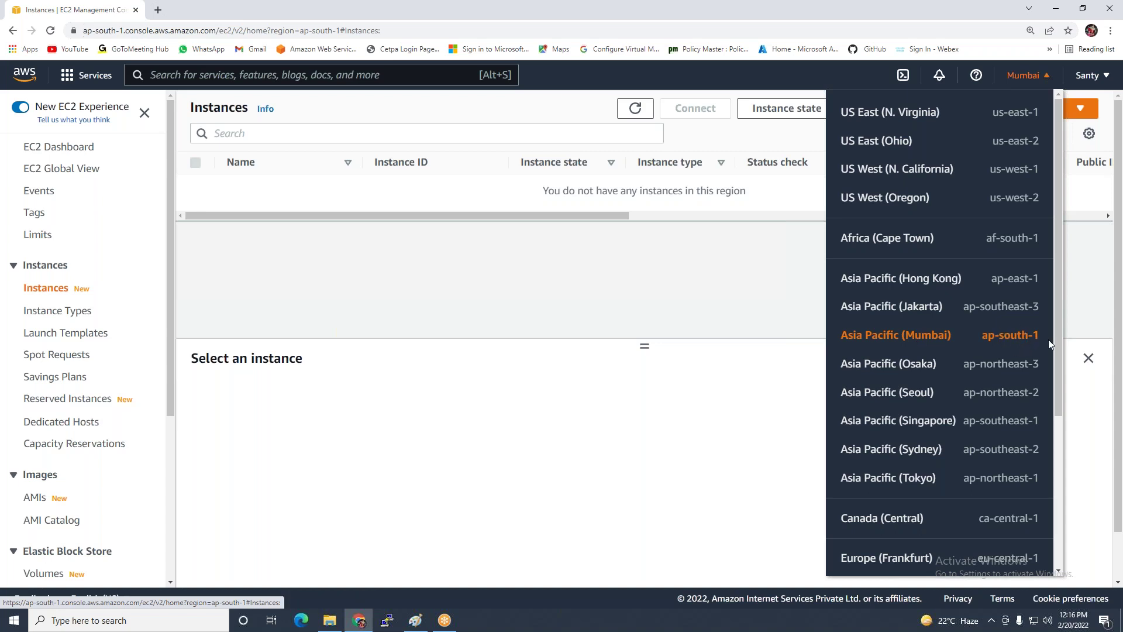
pyautogui.click(678, 377)
pyautogui.click(416, 620)
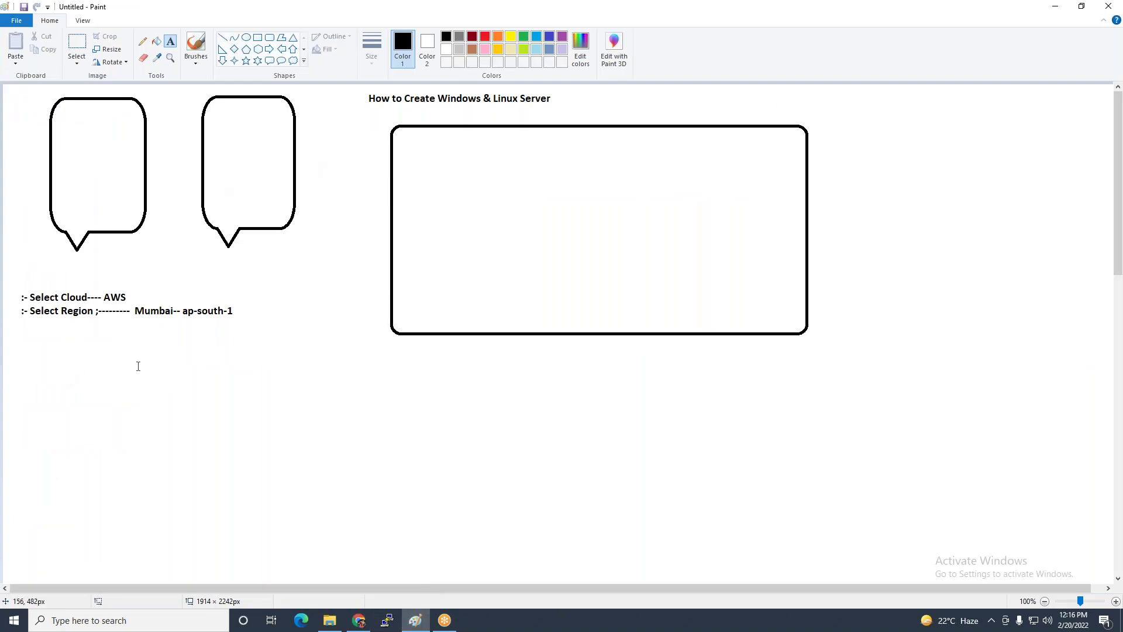
# Step: Draw three dark red rounded boxes side by side inside the large rectangle
pyautogui.click(270, 37)
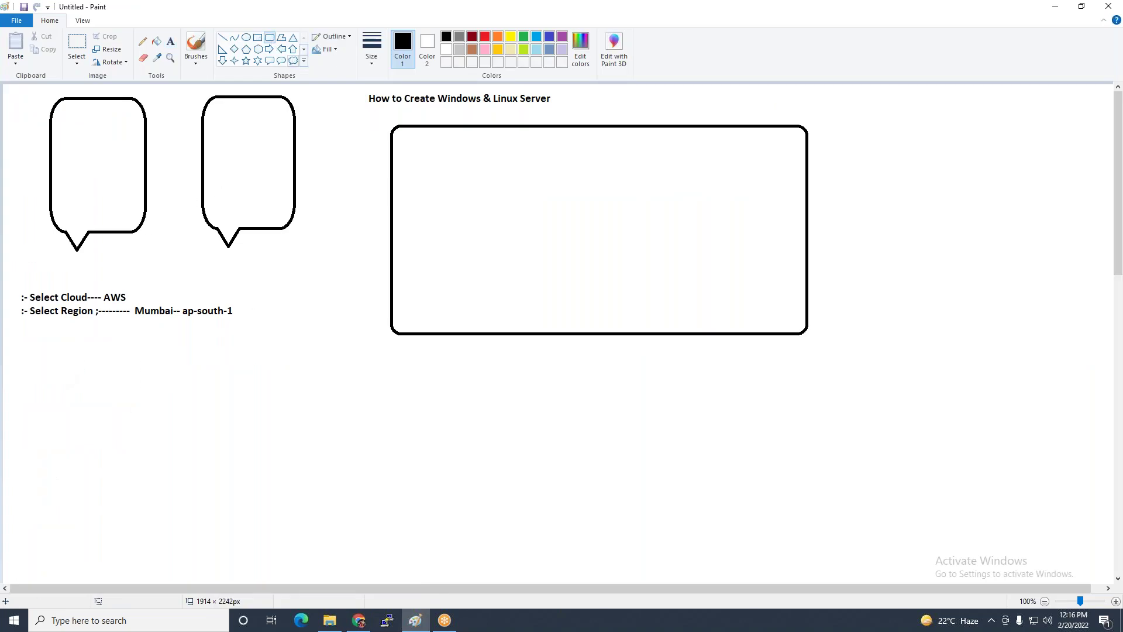
pyautogui.click(472, 37)
pyautogui.moveTo(396, 132); pyautogui.dragTo(496, 261)
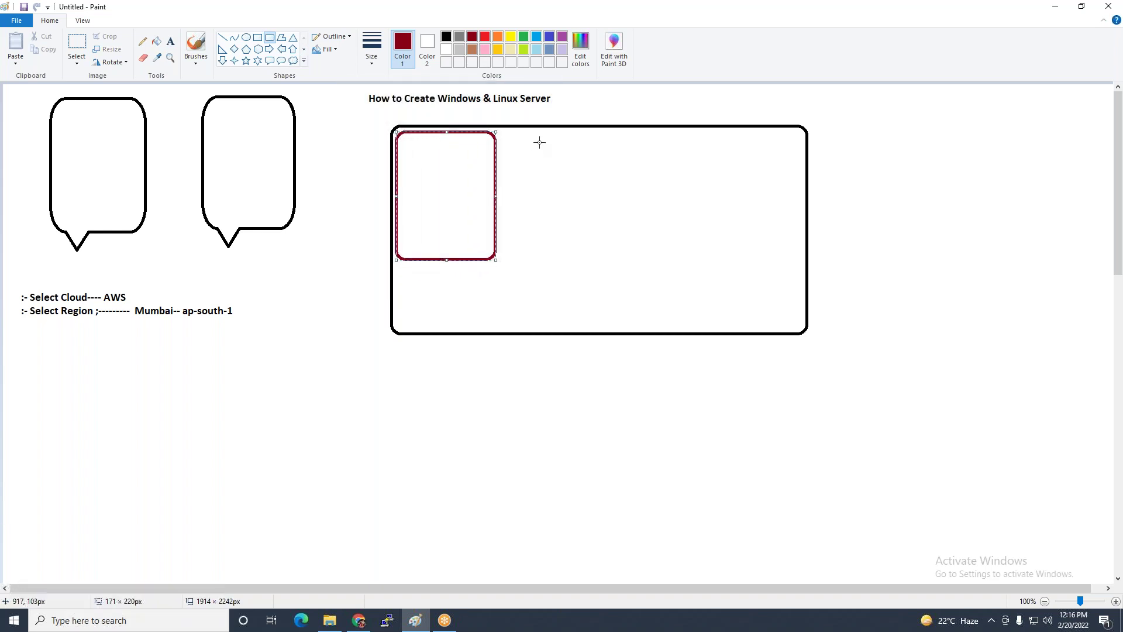
pyautogui.moveTo(534, 134)
pyautogui.mouseDown()
pyautogui.moveTo(544, 253)
pyautogui.moveTo(585, 270)
pyautogui.moveTo(643, 259)
pyautogui.mouseUp()
pyautogui.moveTo(669, 134)
pyautogui.mouseDown()
pyautogui.moveTo(682, 253)
pyautogui.moveTo(720, 268)
pyautogui.moveTo(787, 262)
pyautogui.mouseUp()
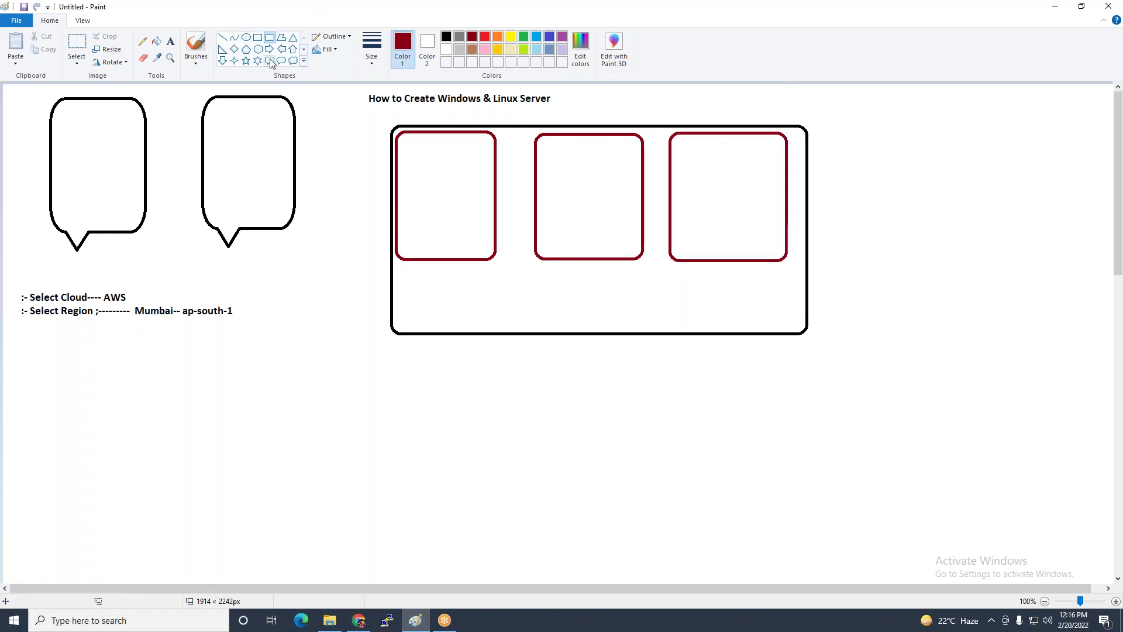
# Step: Draw a dark red diamond below the boxes and type 'VPC' inside it
pyautogui.click(234, 49)
pyautogui.moveTo(518, 289); pyautogui.dragTo(658, 331)
pyautogui.moveTo(601, 306); pyautogui.dragTo(609, 302)
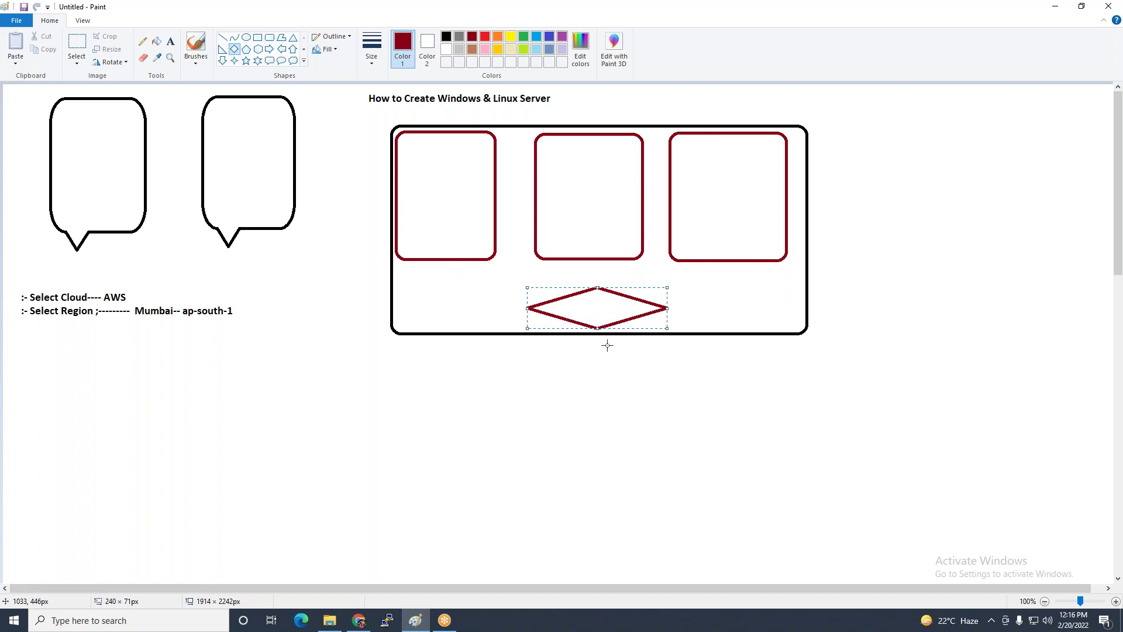
pyautogui.click(598, 368)
pyautogui.click(170, 41)
pyautogui.click(576, 301)
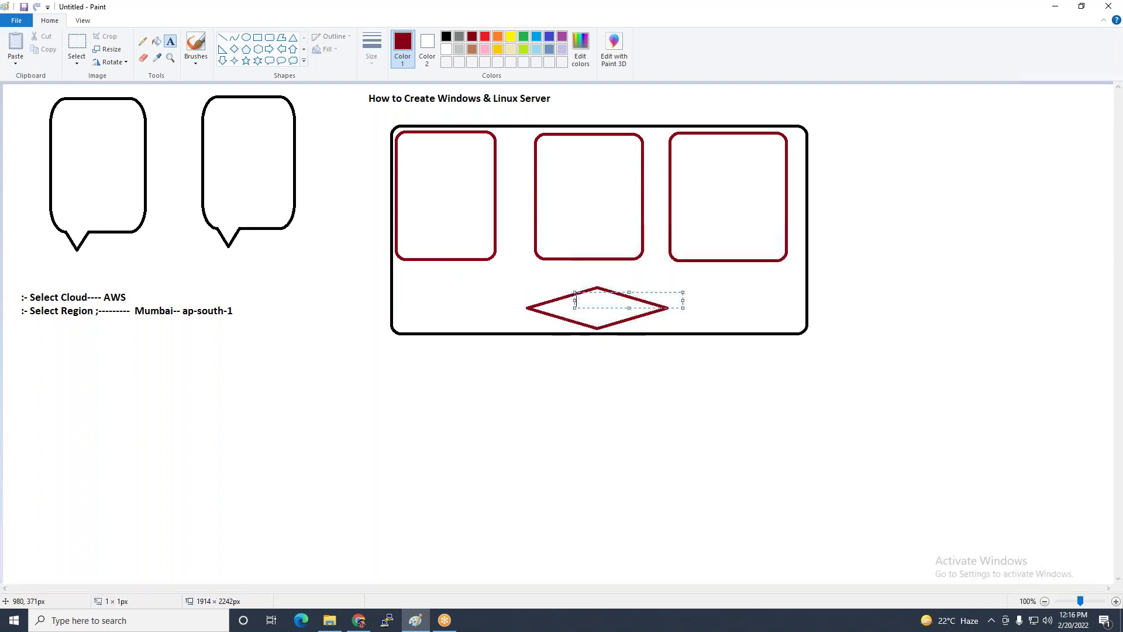
pyautogui.write('VPC')
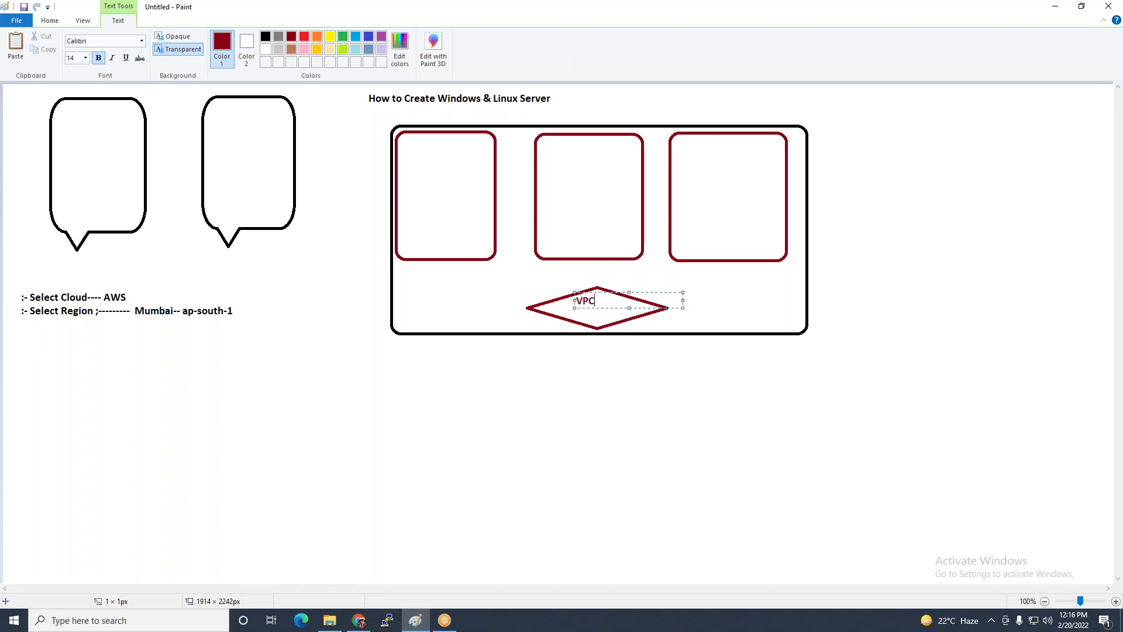
# Step: Add a black '172.31.0.0/16' label centred under VPC in the diamond
pyautogui.click(574, 314)
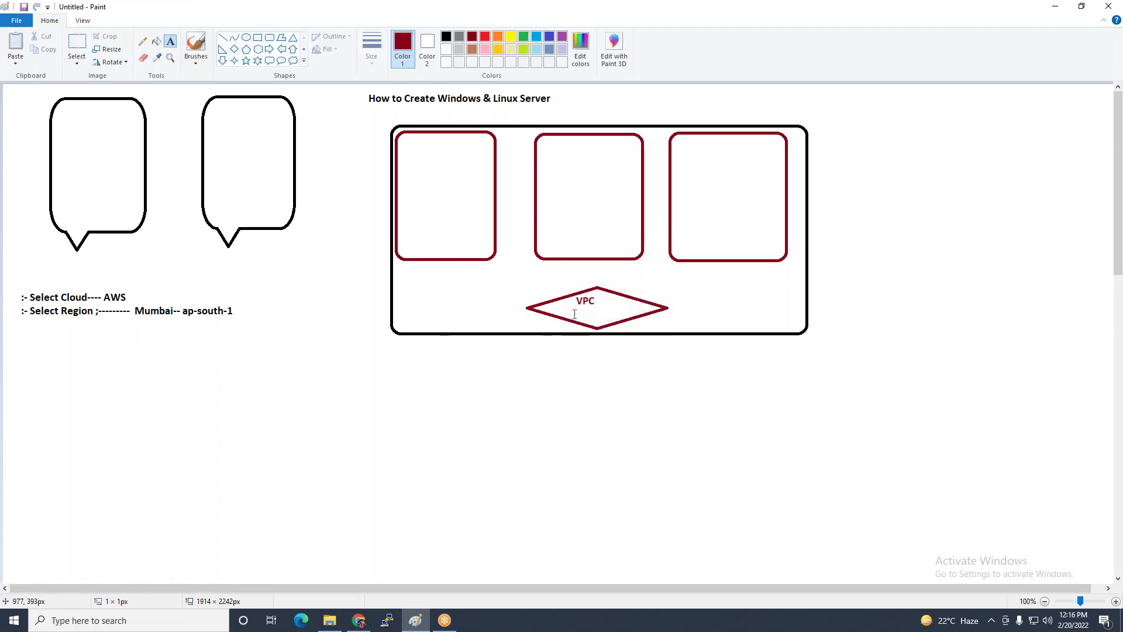
pyautogui.click(573, 314)
pyautogui.write('172.31.0.0/16')
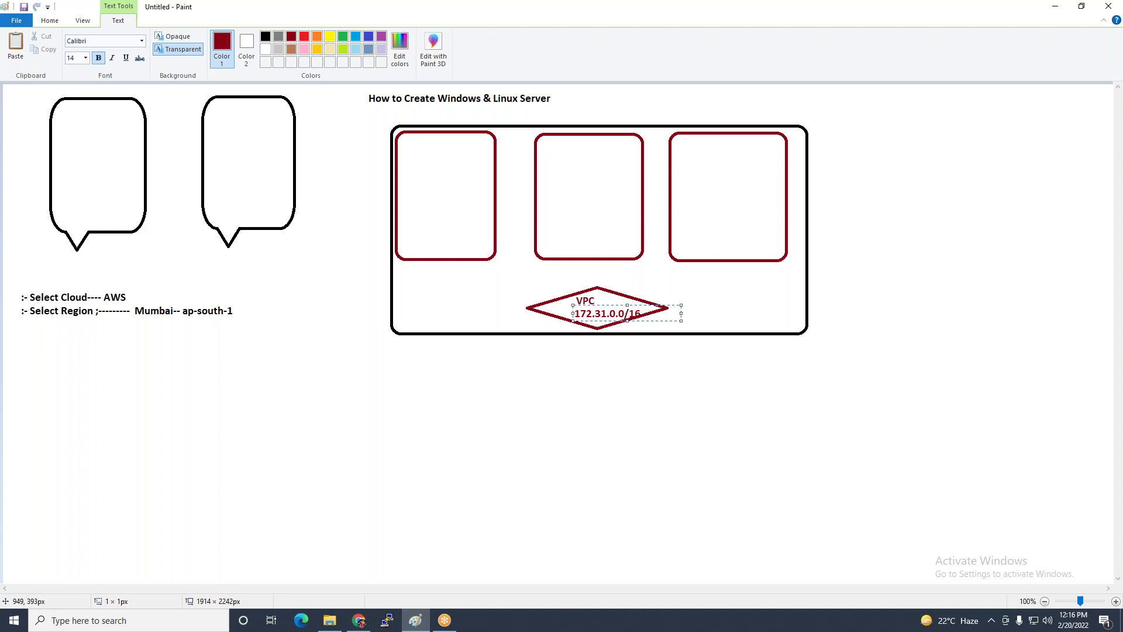
pyautogui.moveTo(597, 305); pyautogui.dragTo(592, 304)
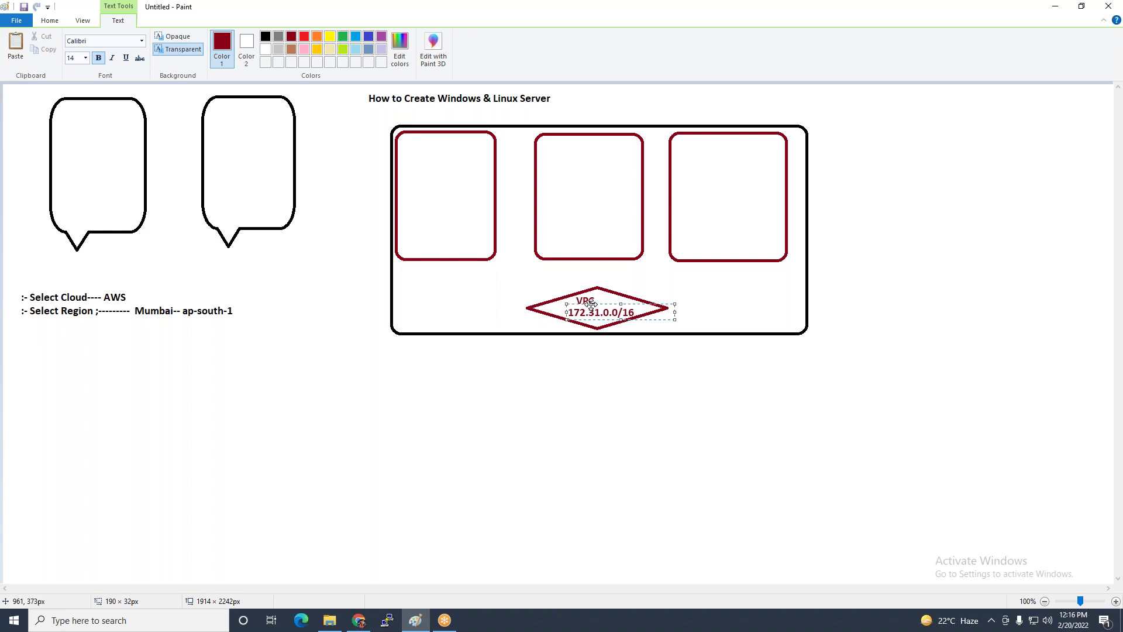
pyautogui.hotkey('ctrl', 'a')
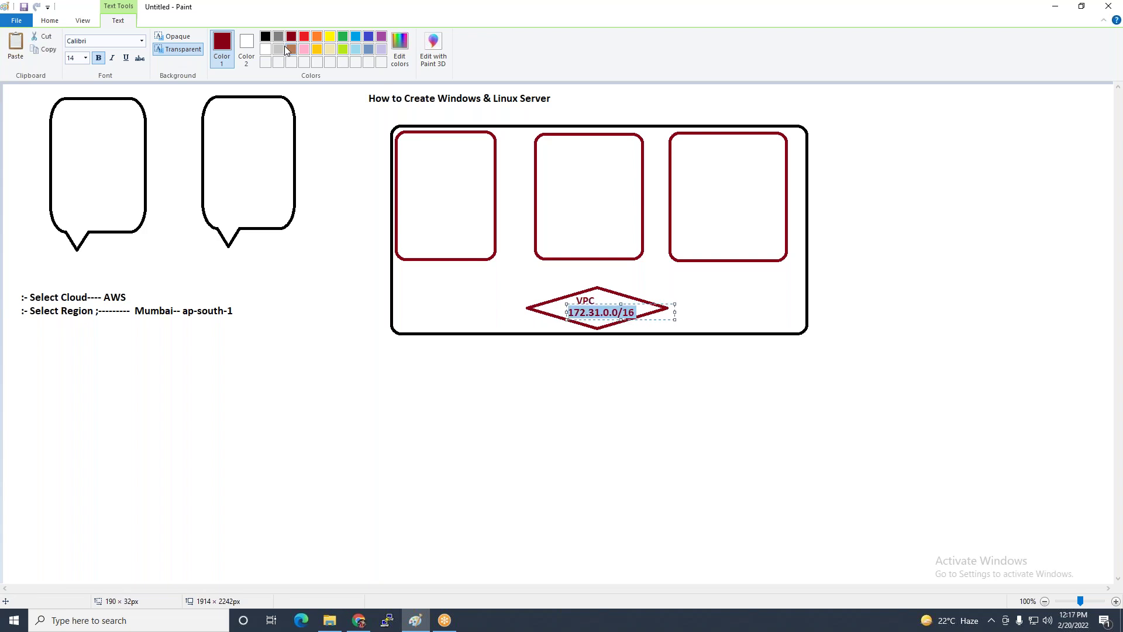
pyautogui.click(265, 36)
pyautogui.click(587, 331)
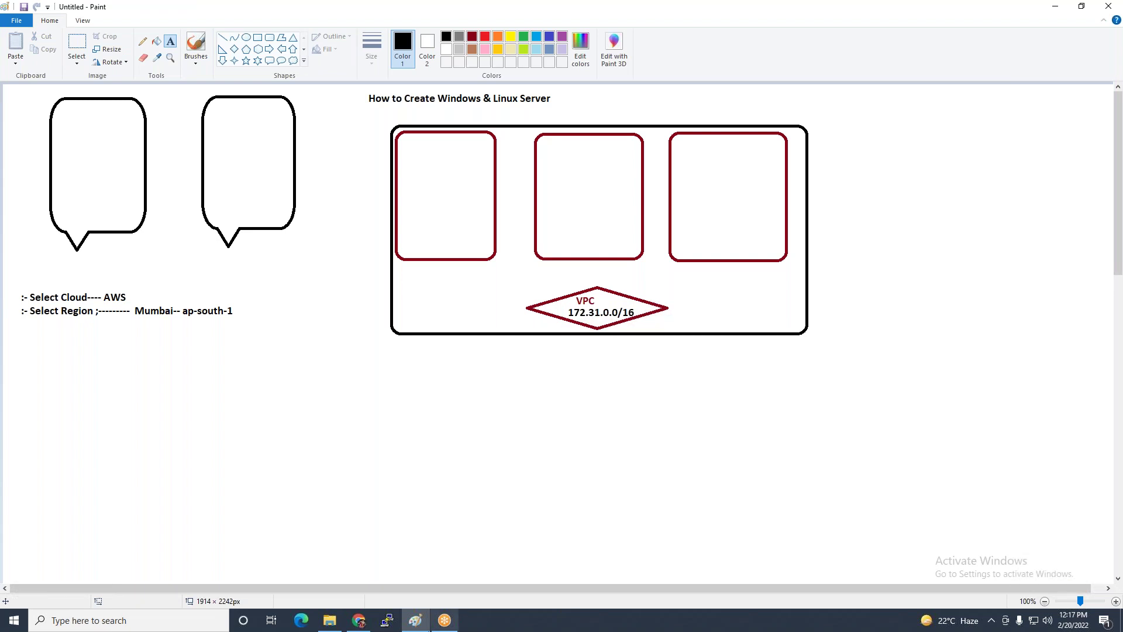
# Step: Search the AWS console for VPC and open the VPC dashboard
pyautogui.click(358, 620)
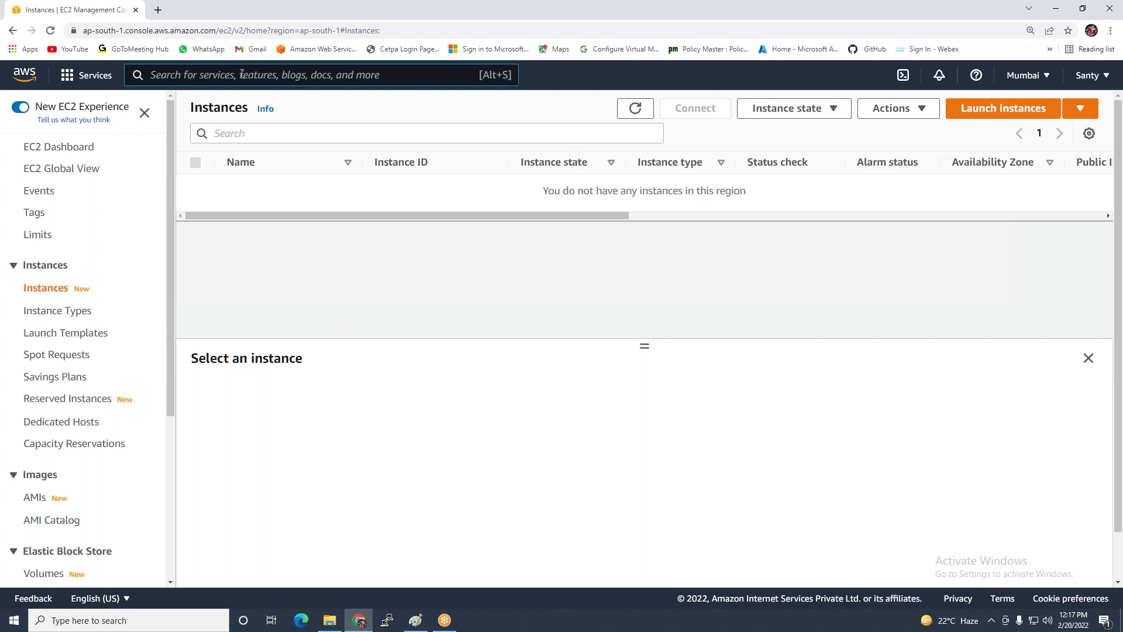
pyautogui.write('VPC')
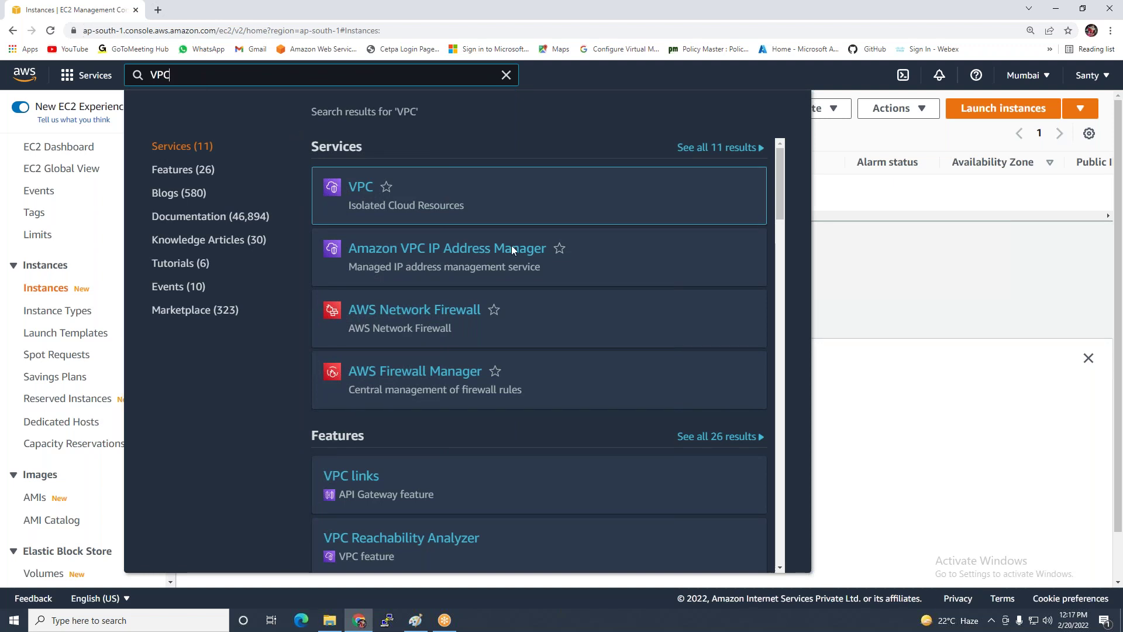
pyautogui.click(351, 188)
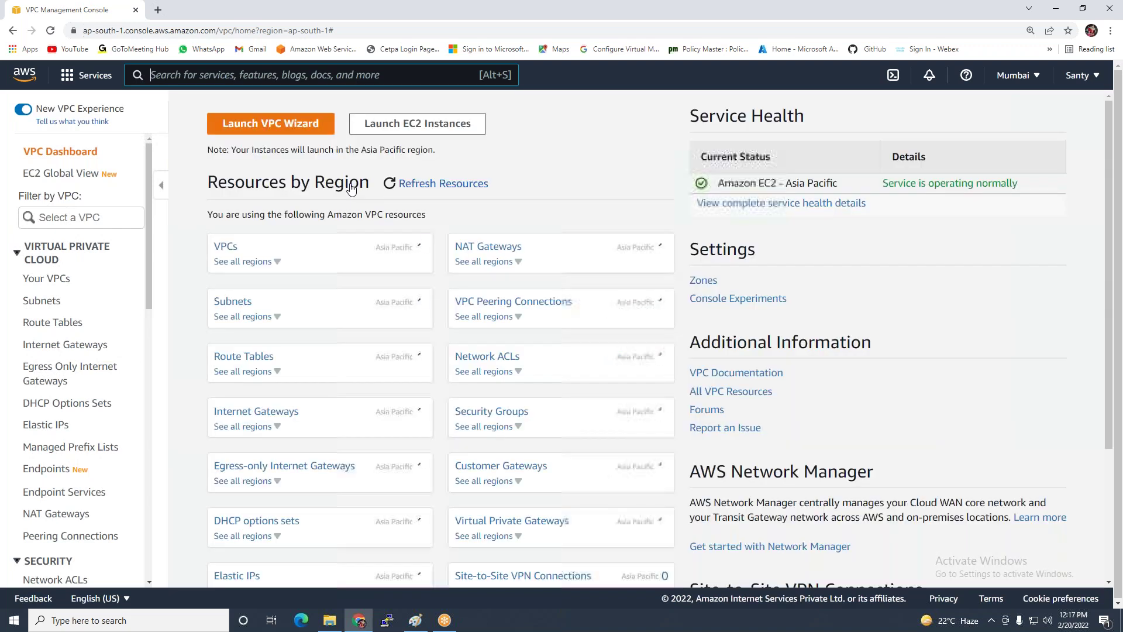
# Step: Delete VPC1 and its resources from Your VPCs, confirming with 'delete'
pyautogui.click(225, 246)
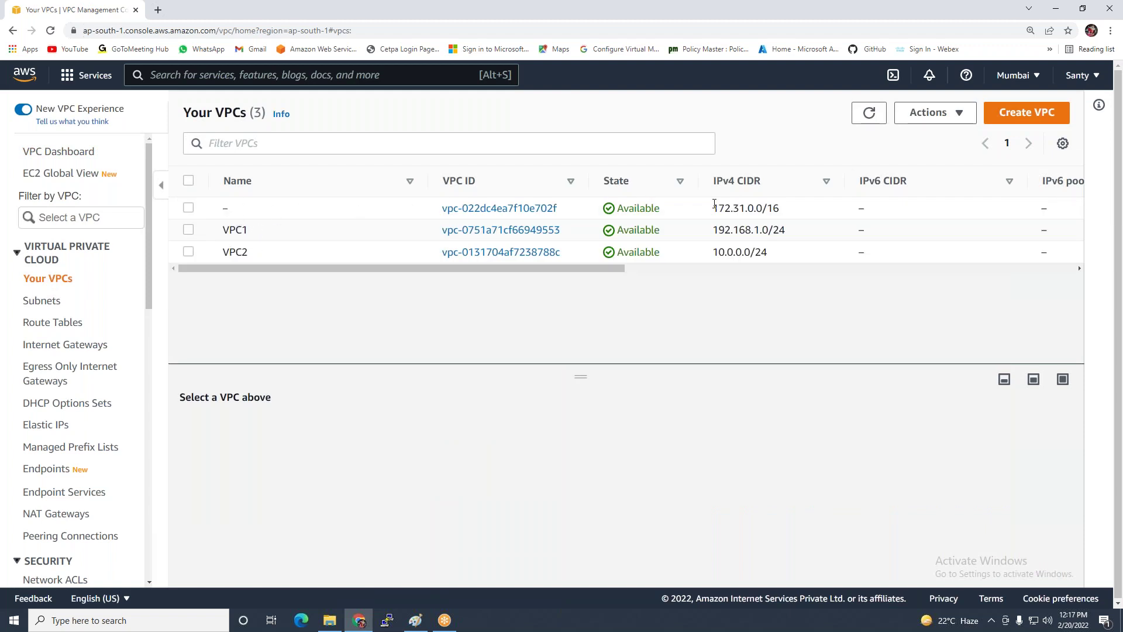
pyautogui.click(188, 229)
pyautogui.click(931, 113)
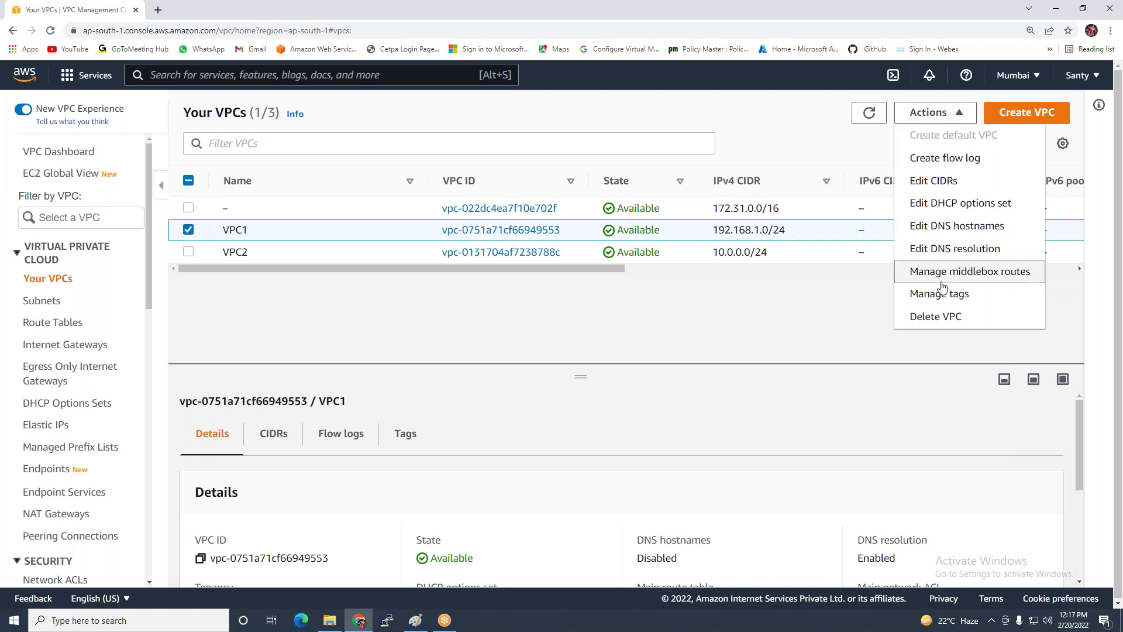
pyautogui.click(938, 316)
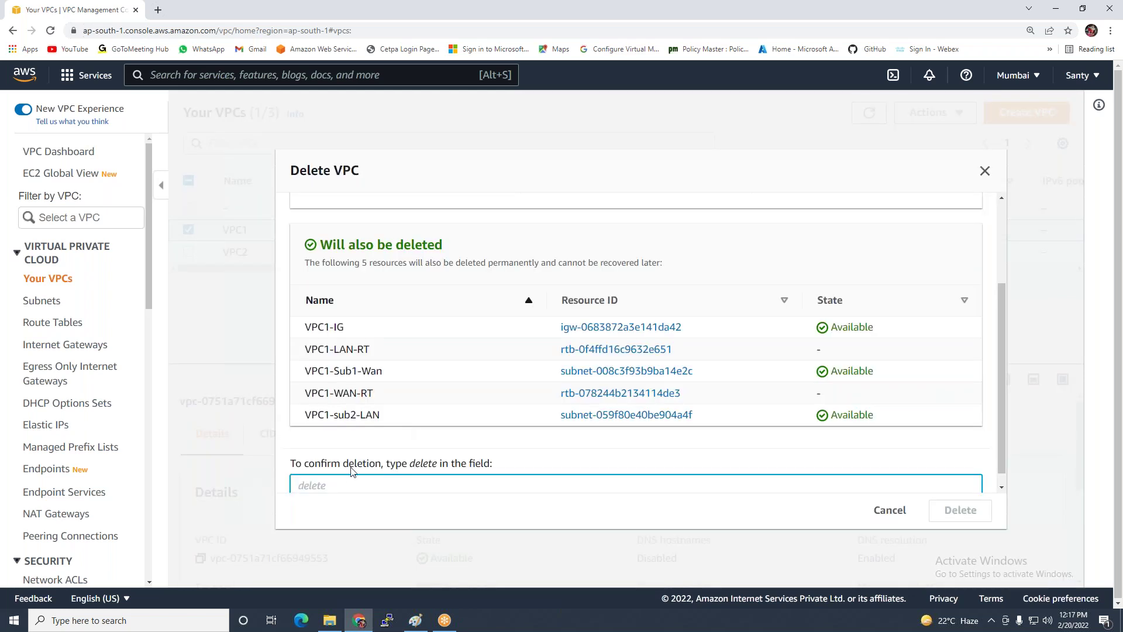
pyautogui.write('delete')
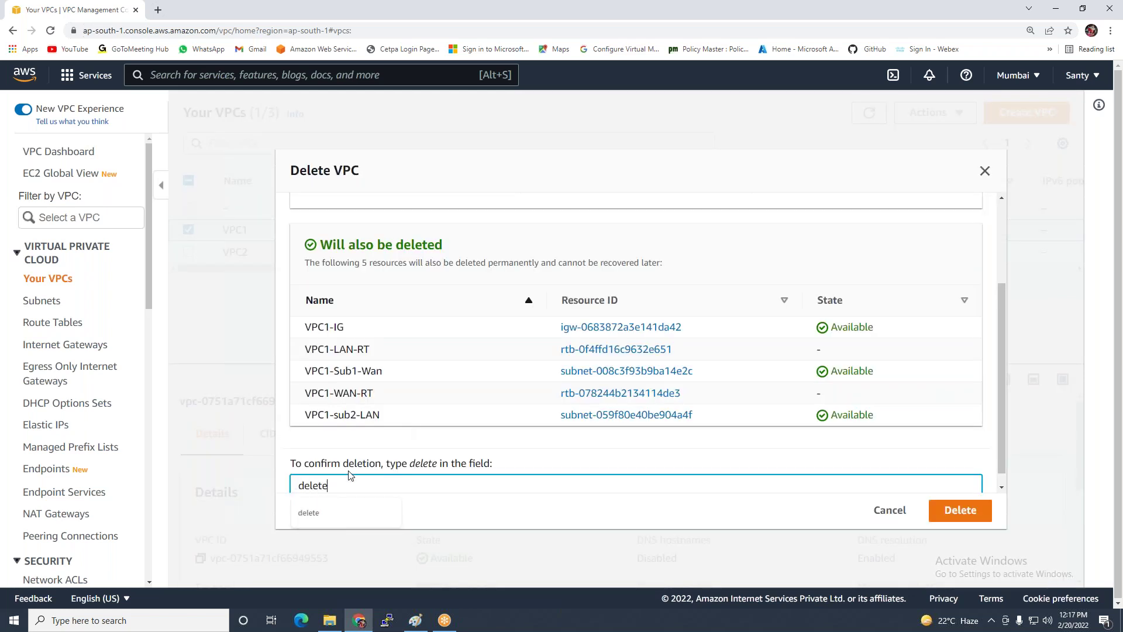
pyautogui.click(961, 510)
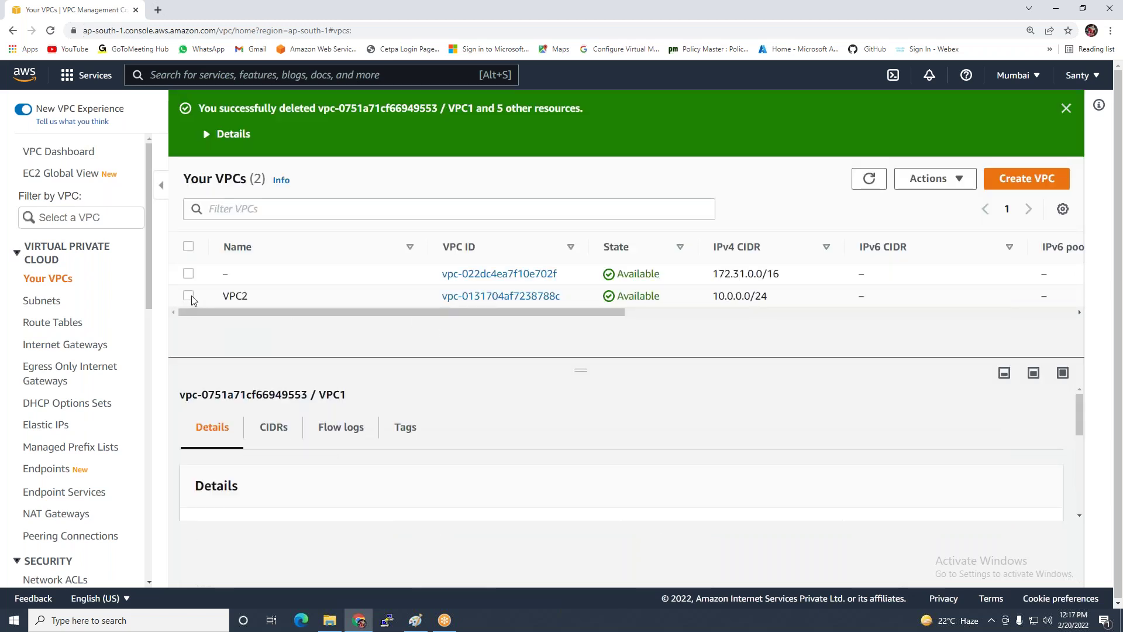
# Step: Delete VPC2 the same way, then return to Paint
pyautogui.click(188, 295)
pyautogui.click(934, 178)
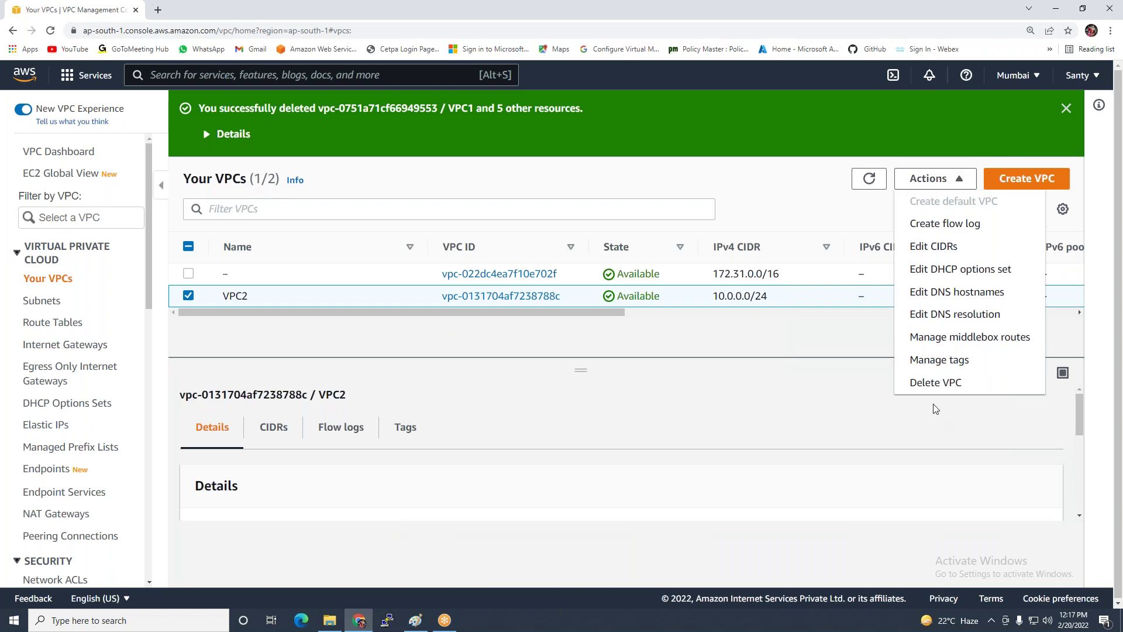
pyautogui.click(935, 382)
pyautogui.write('delete')
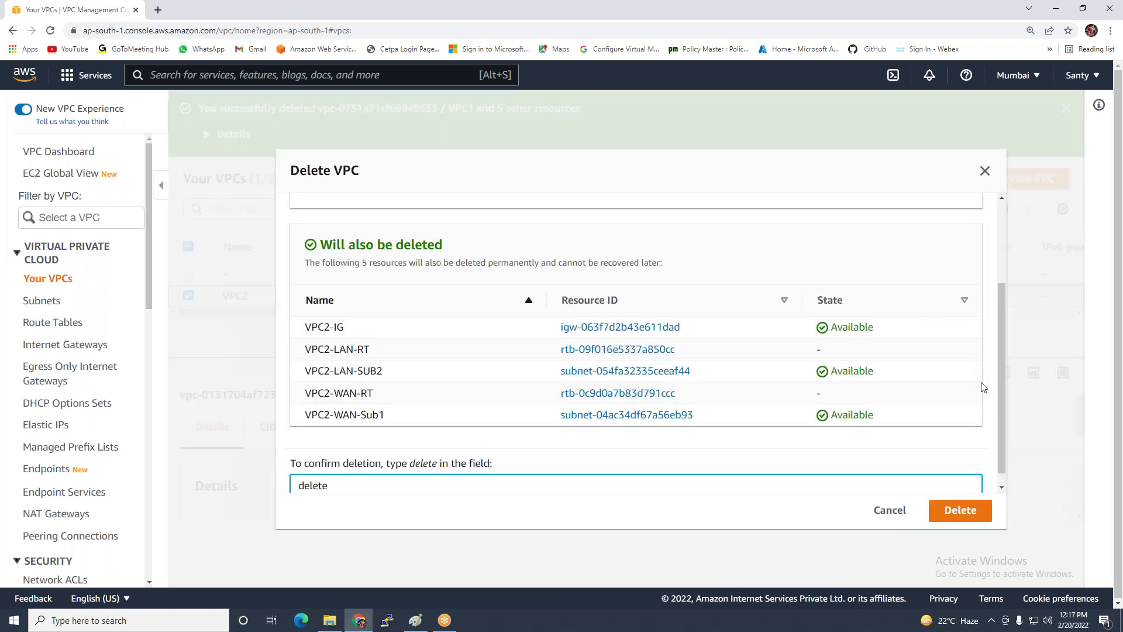
pyautogui.click(936, 510)
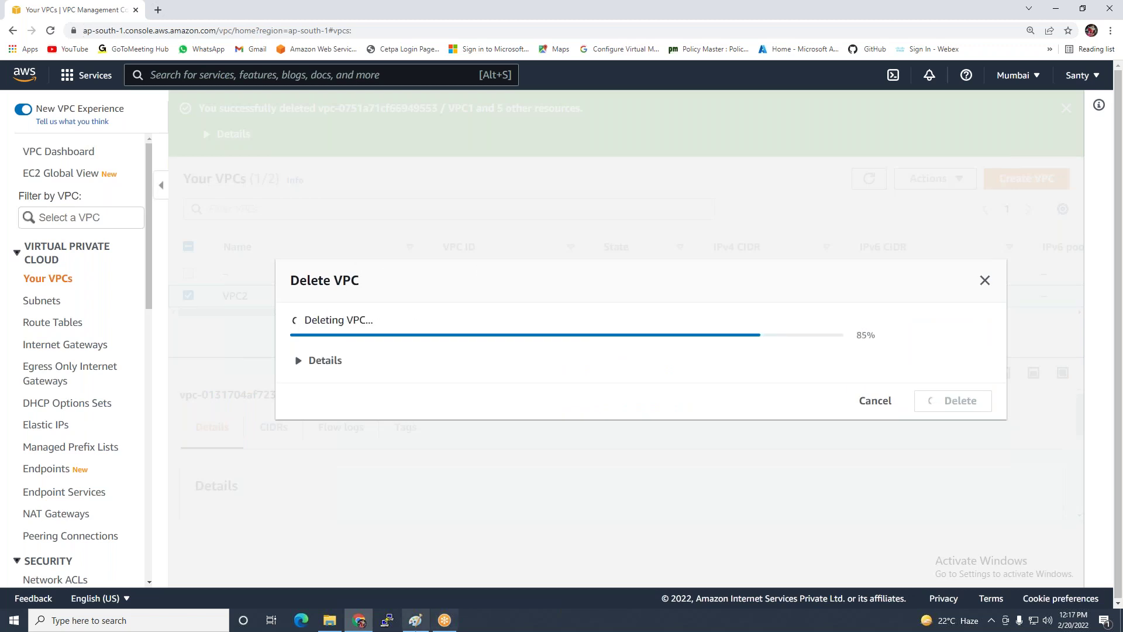
pyautogui.moveTo(422, 627)
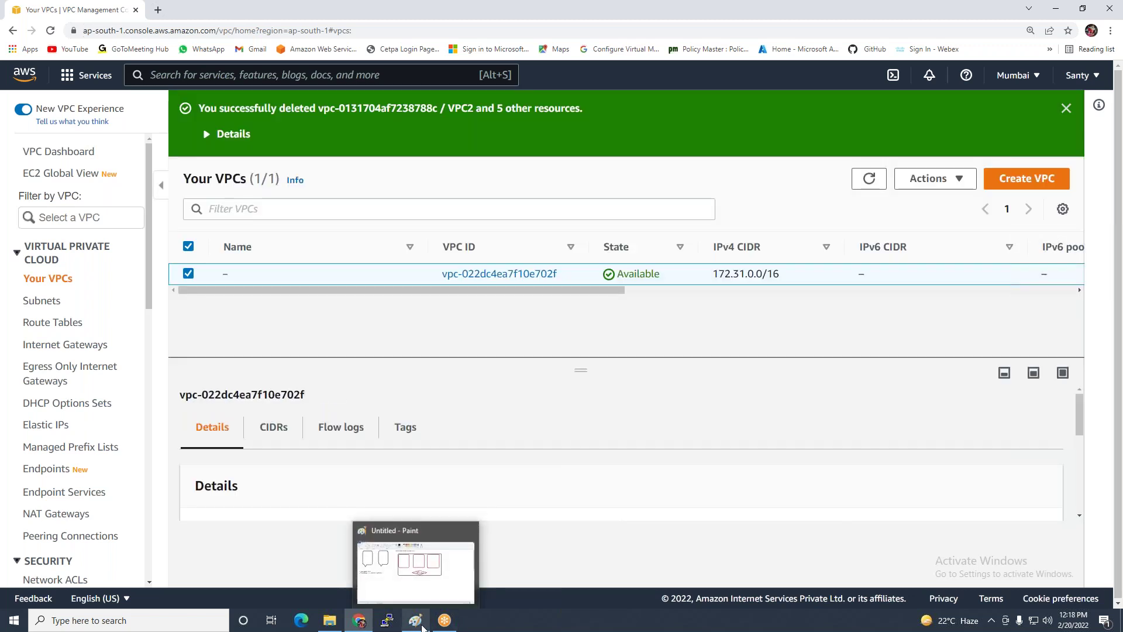
pyautogui.click(416, 620)
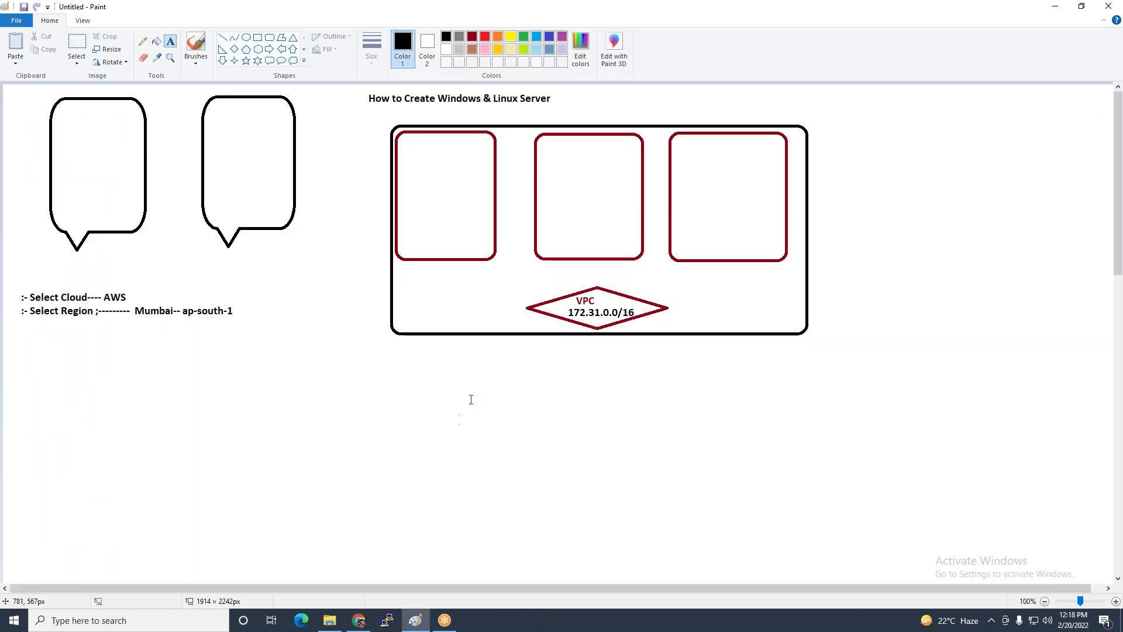
# Step: Draw black lines from the diamond's left, right and top tips to the three red boxes
pyautogui.click(469, 392)
pyautogui.click(49, 21)
pyautogui.click(222, 37)
pyautogui.moveTo(527, 306); pyautogui.dragTo(490, 258)
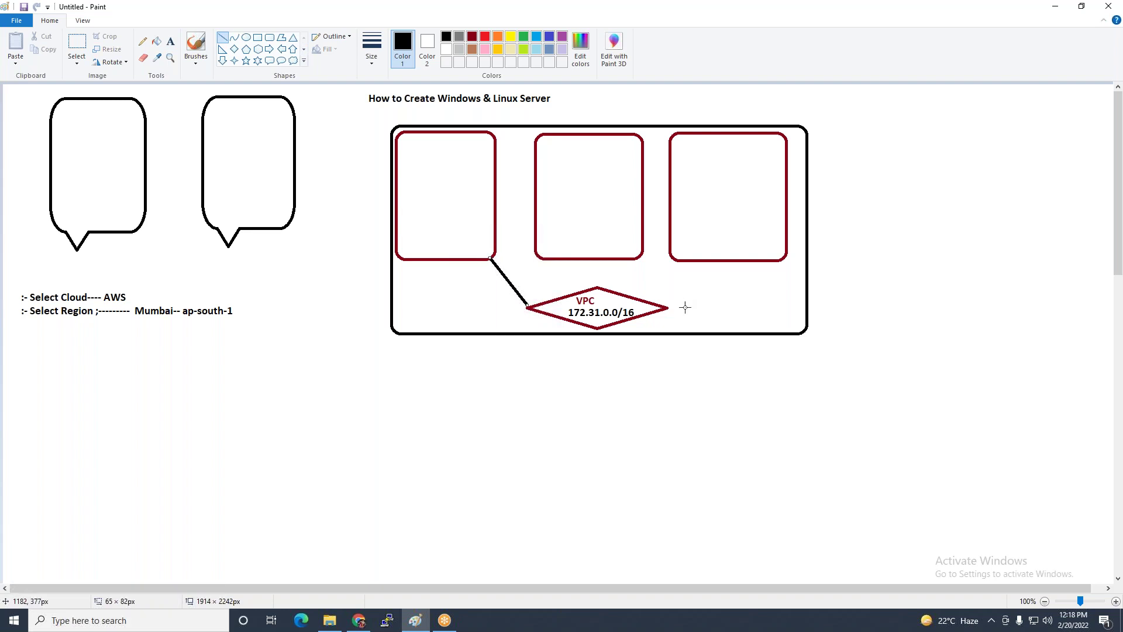
pyautogui.moveTo(667, 307); pyautogui.dragTo(674, 257)
pyautogui.moveTo(599, 284); pyautogui.dragTo(639, 255)
pyautogui.click(749, 297)
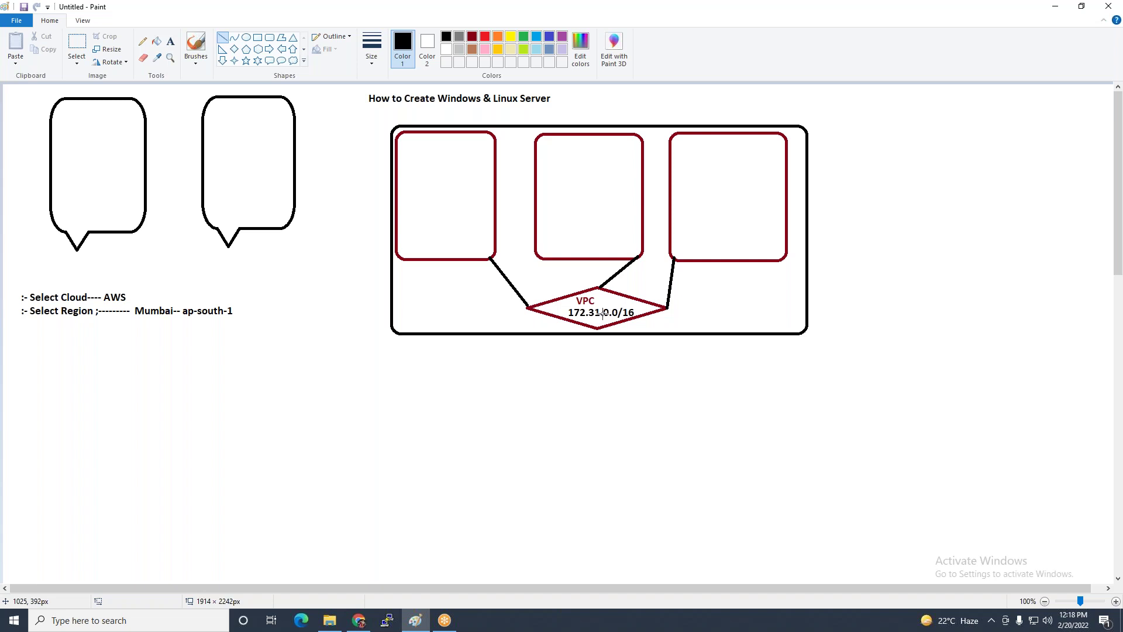
pyautogui.click(170, 42)
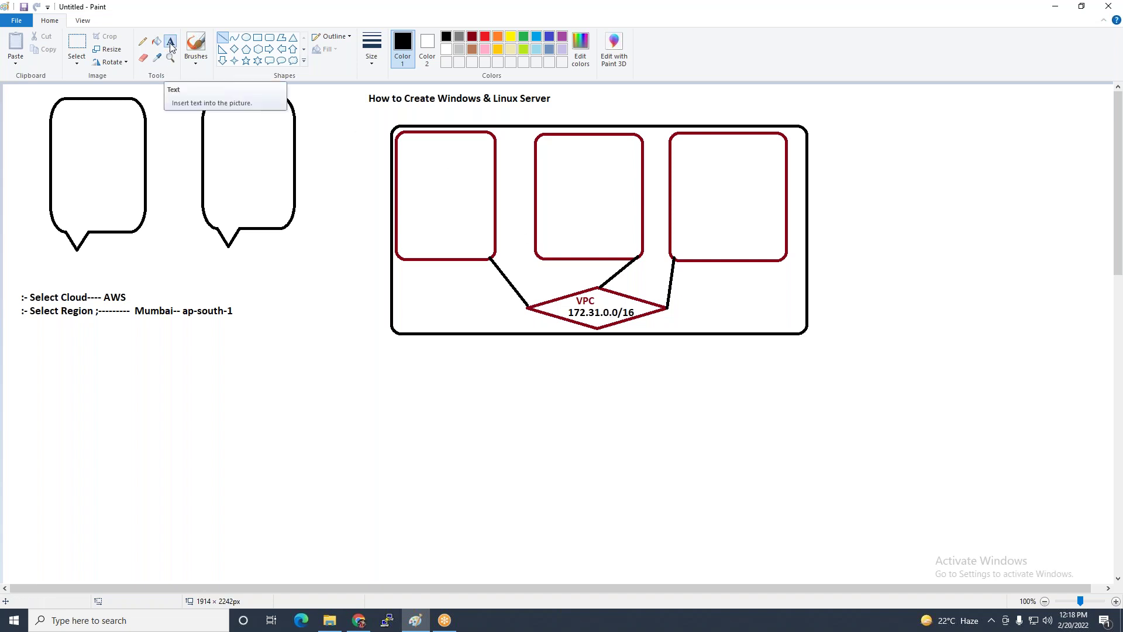
# Step: Add the text label 'ap-south-1a' beneath the first red subnet box
pyautogui.click(405, 271)
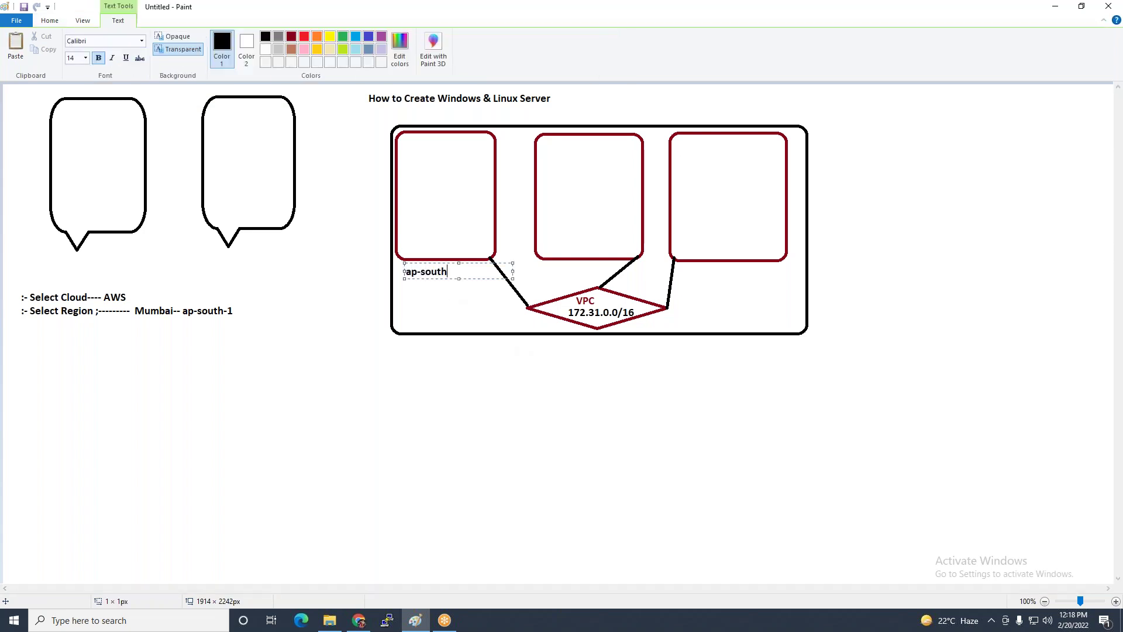
pyautogui.write('ap-south-1a')
pyautogui.hotkey('ctrl', 'a')
pyautogui.hotkey('ctrl', 'c')
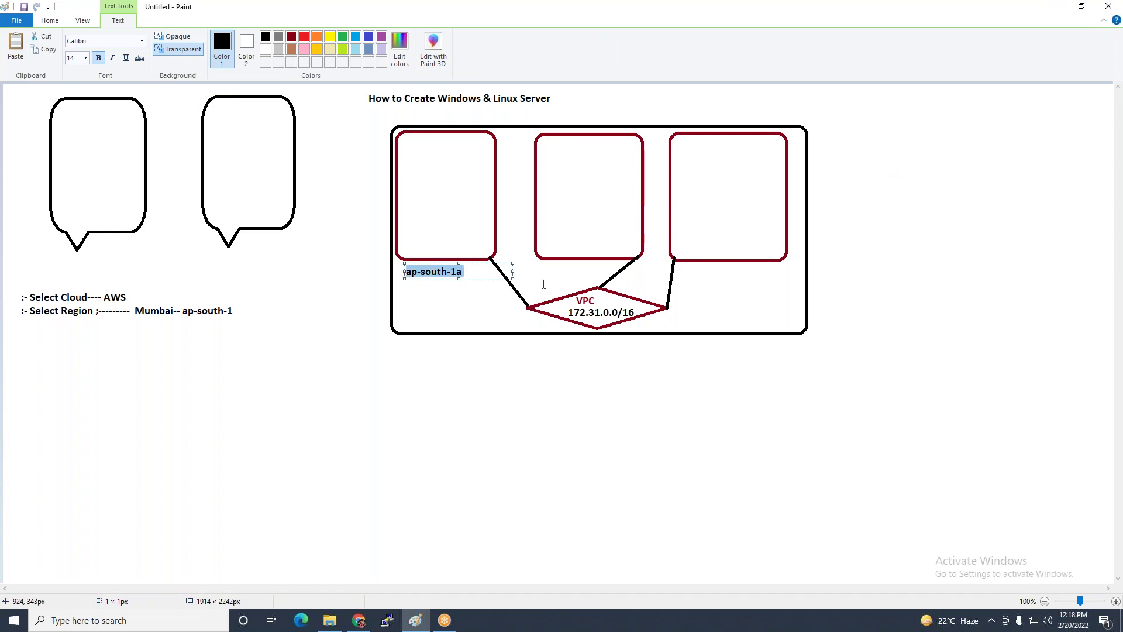
pyautogui.click(530, 261)
# Step: Paste a copy of the zone name under the middle box, labelling it 'ap-south-1B'
pyautogui.click(530, 261)
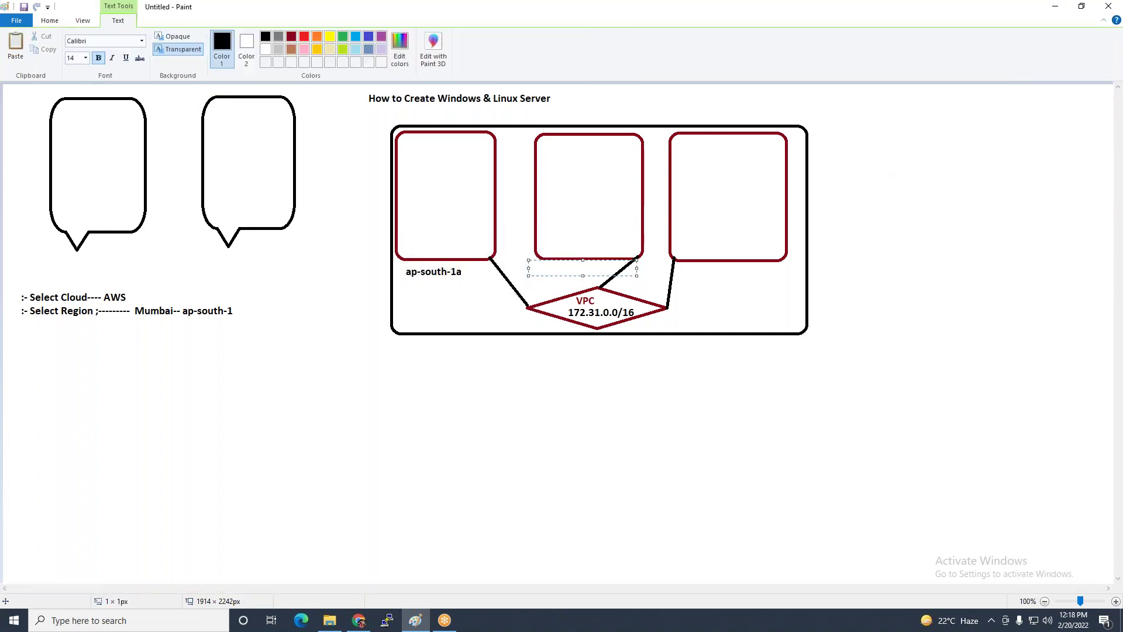
pyautogui.hotkey('ctrl', 'v')
pyautogui.click(700, 262)
pyautogui.click(700, 263)
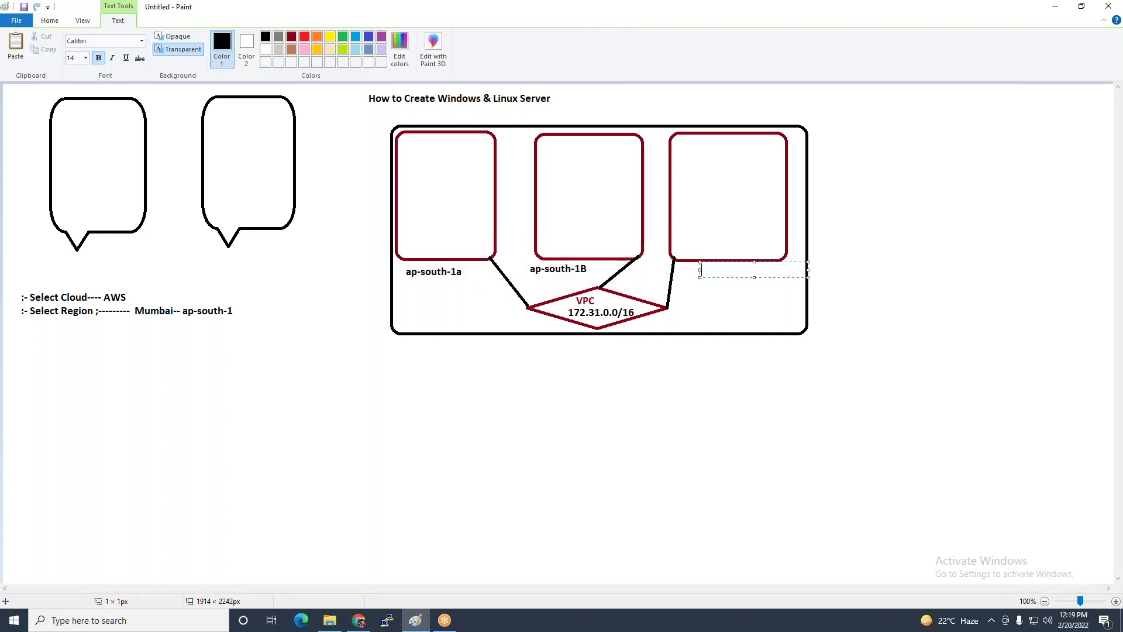
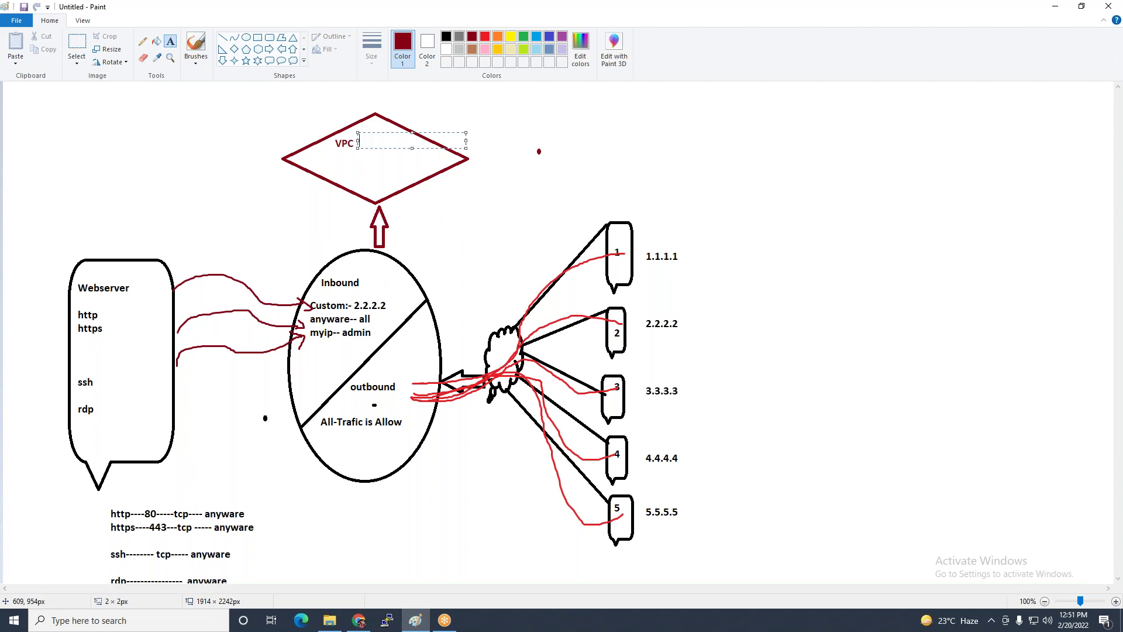
# Step: Add the number 1 beside the VPC text in the diamond so it reads 'VPC 1'
pyautogui.write('1')
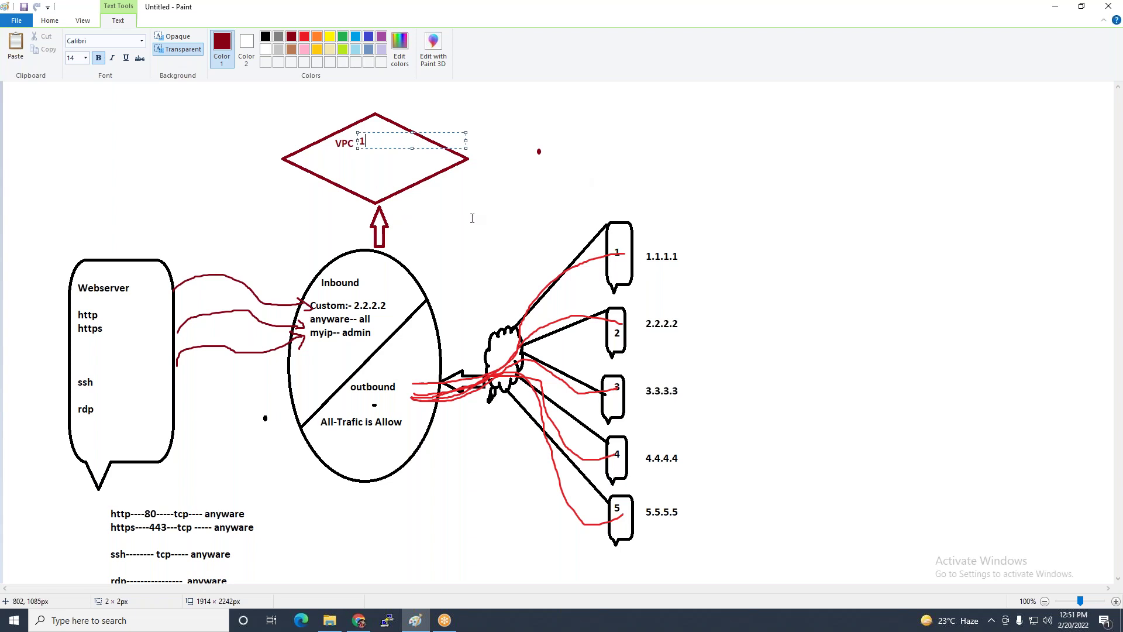
pyautogui.click(293, 188)
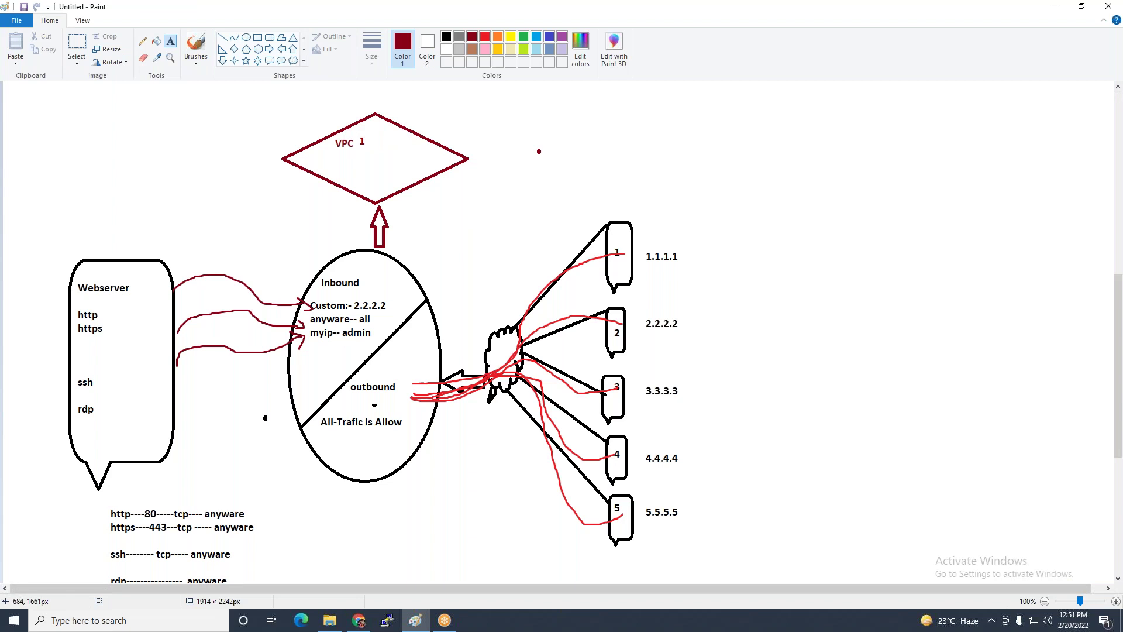
# Step: In the EC2 console's Security Groups list, select Linux-SG and launch-wizard-1
pyautogui.click(358, 620)
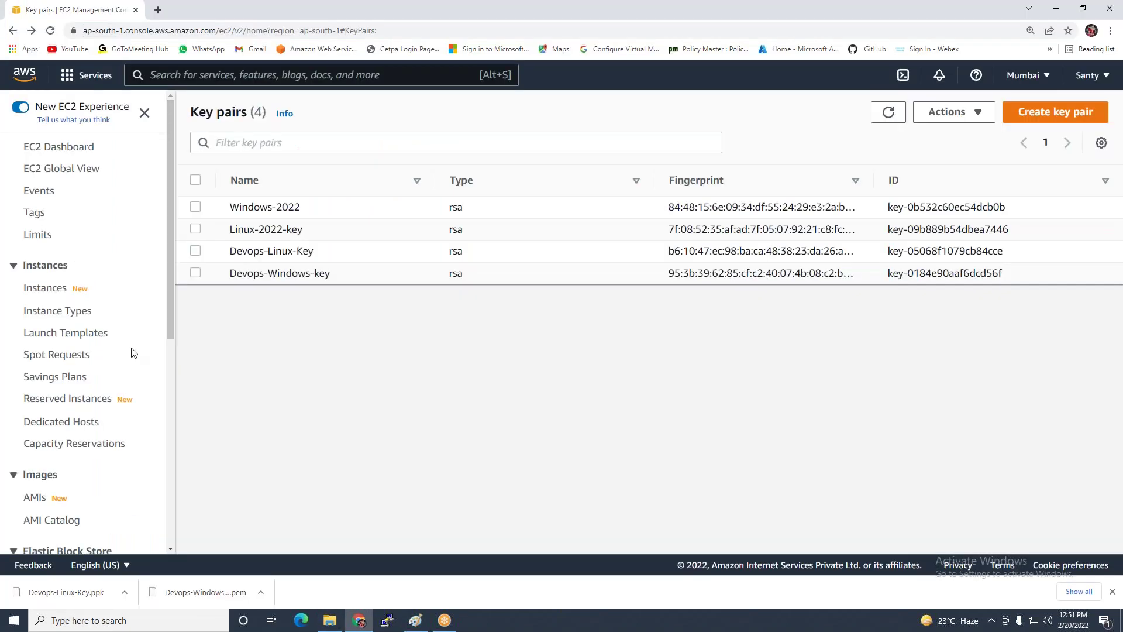
pyautogui.scroll(-1, 81, 405)
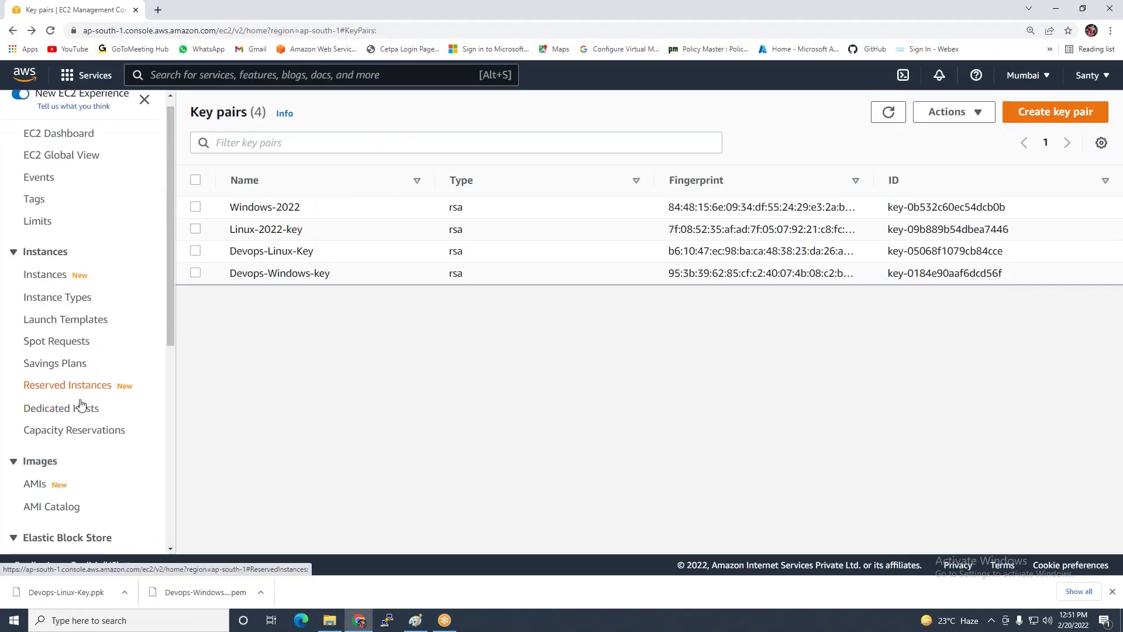
pyautogui.scroll(-5, 82, 406)
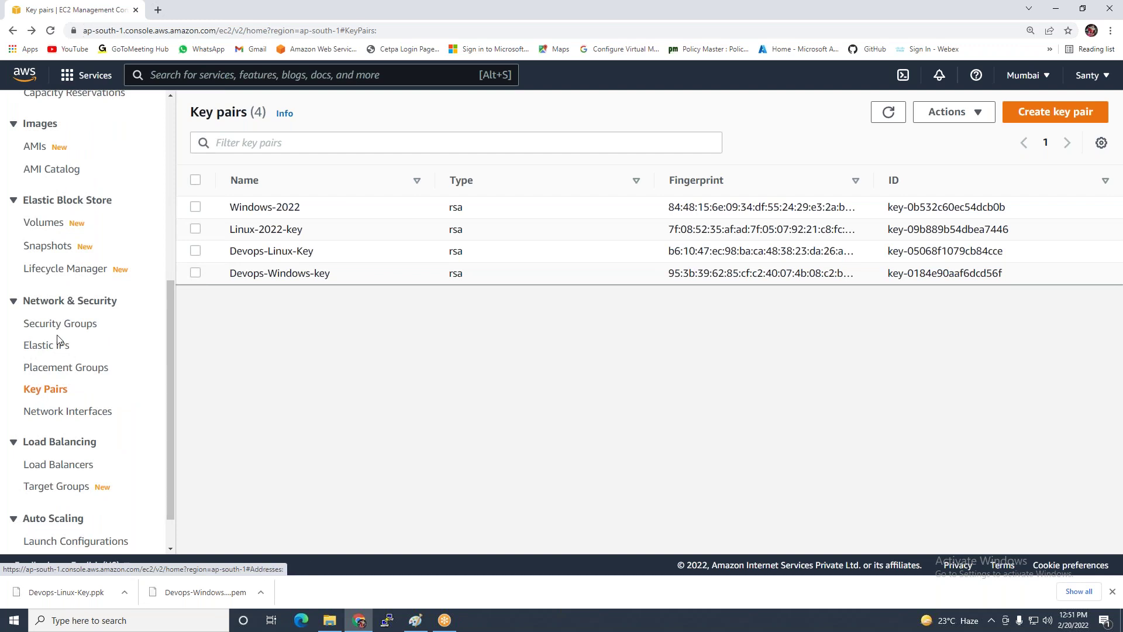
pyautogui.click(84, 325)
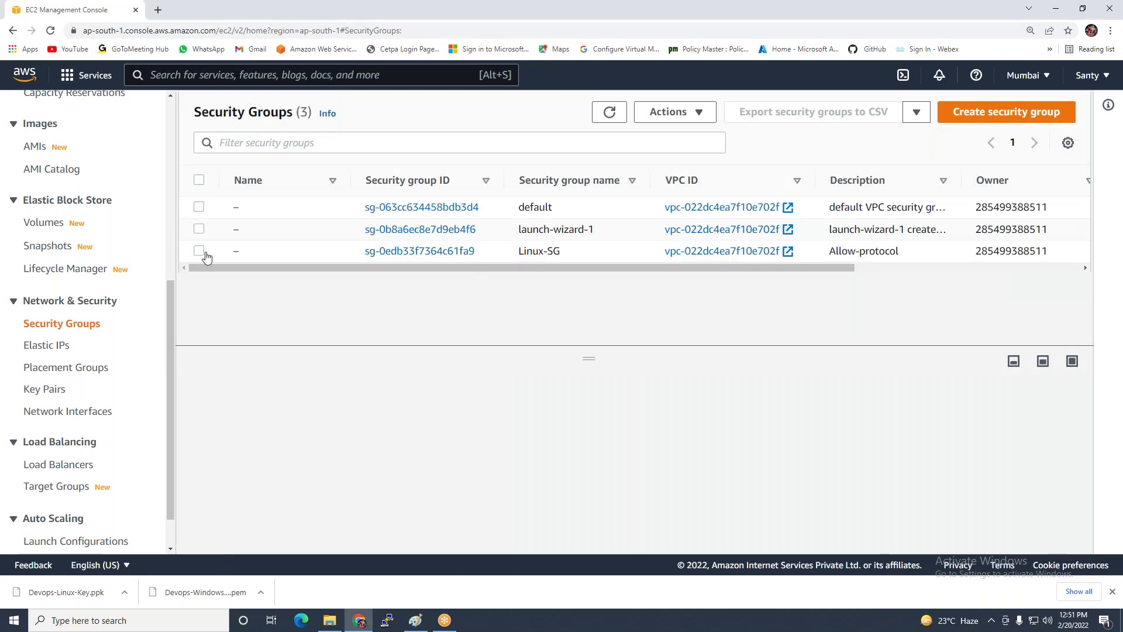
pyautogui.click(199, 251)
pyautogui.click(198, 228)
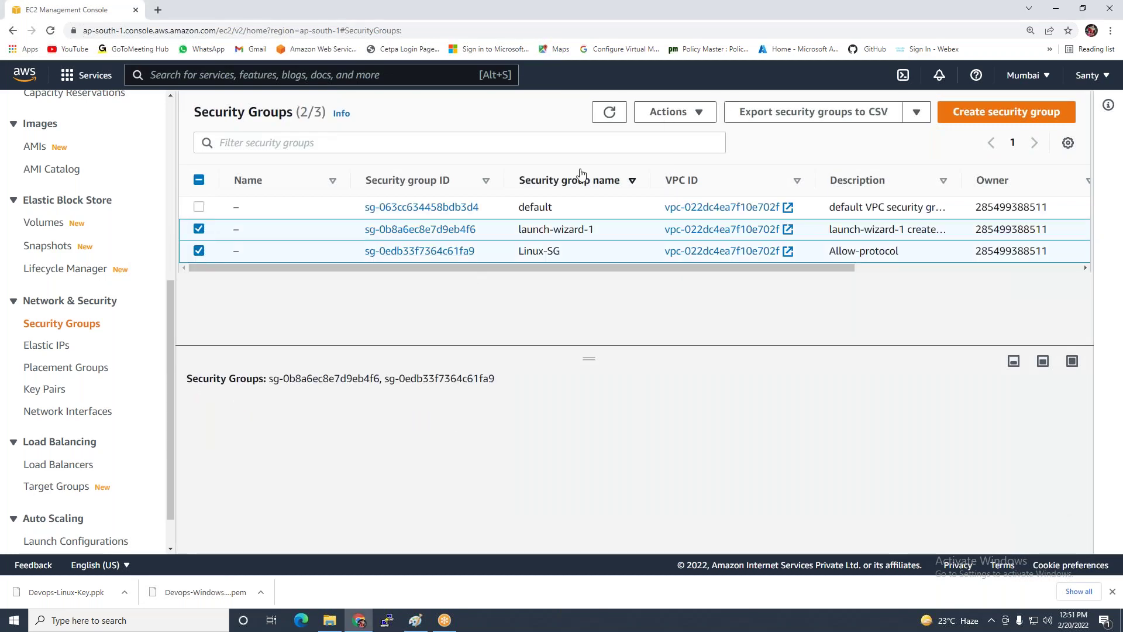
# Step: Delete the selected security groups, confirming by typing 'delete'
pyautogui.click(701, 111)
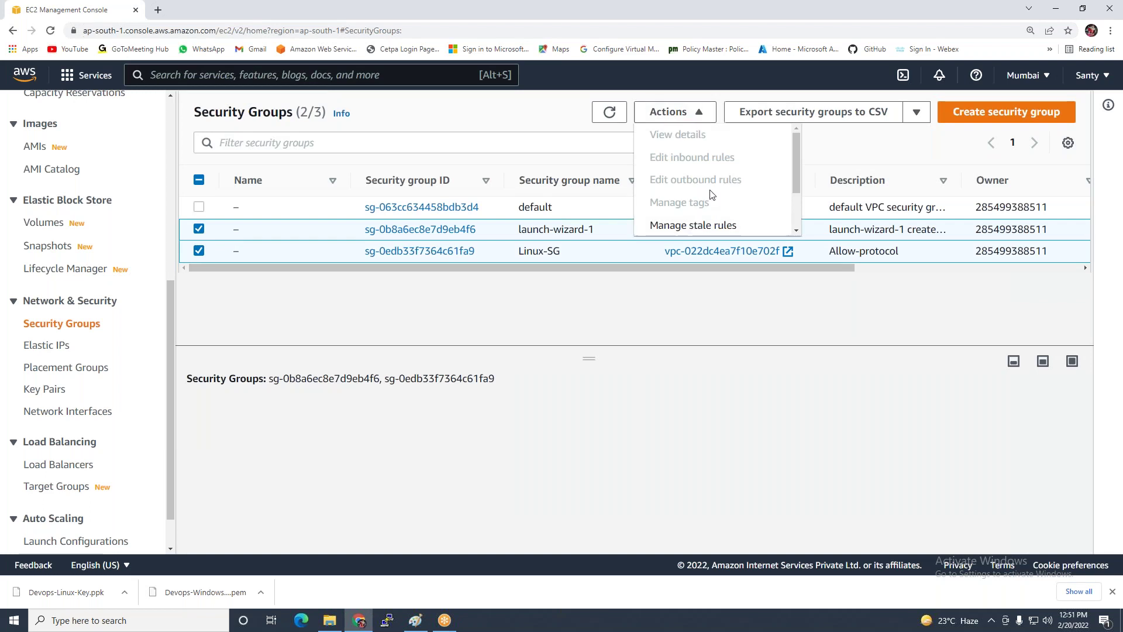
pyautogui.scroll(-2, 696, 225)
pyautogui.click(679, 223)
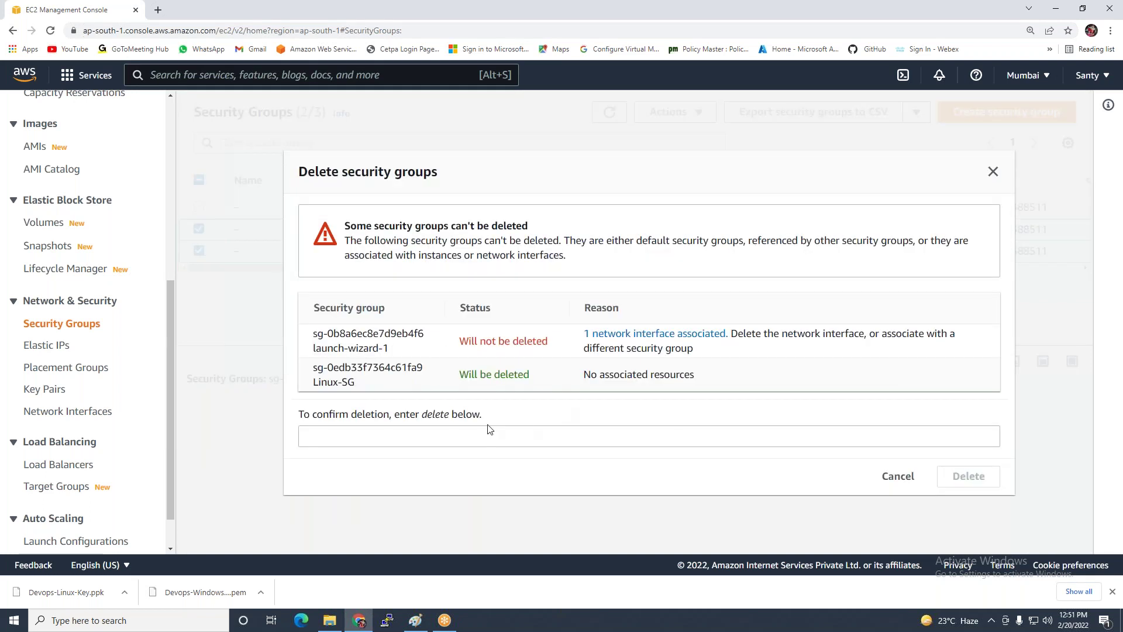
pyautogui.click(476, 432)
pyautogui.write('delete')
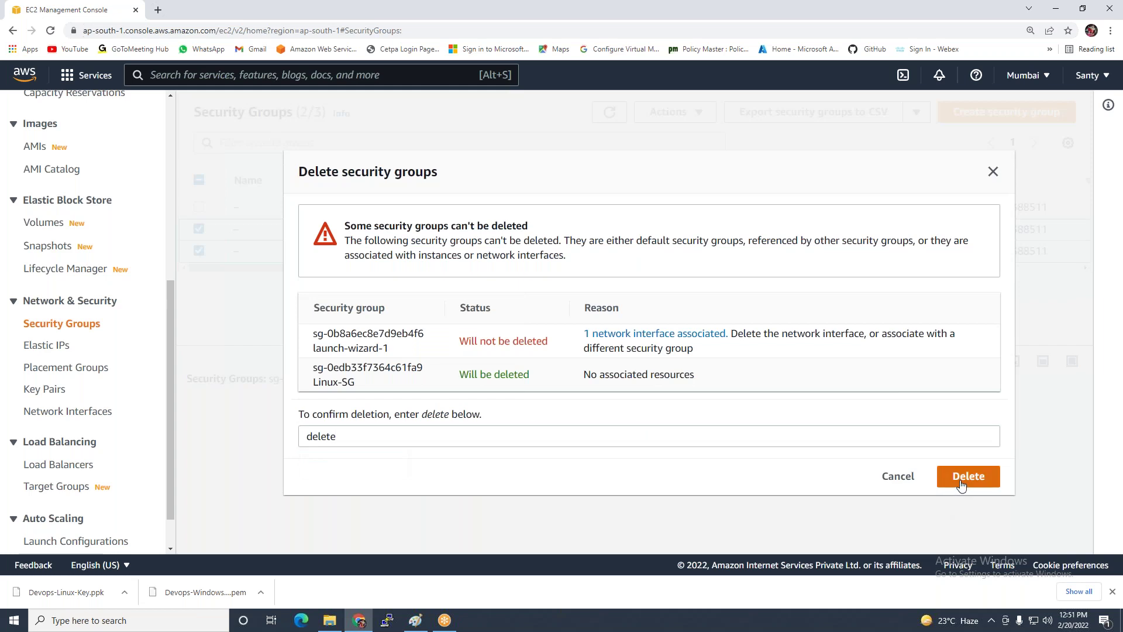
pyautogui.click(962, 480)
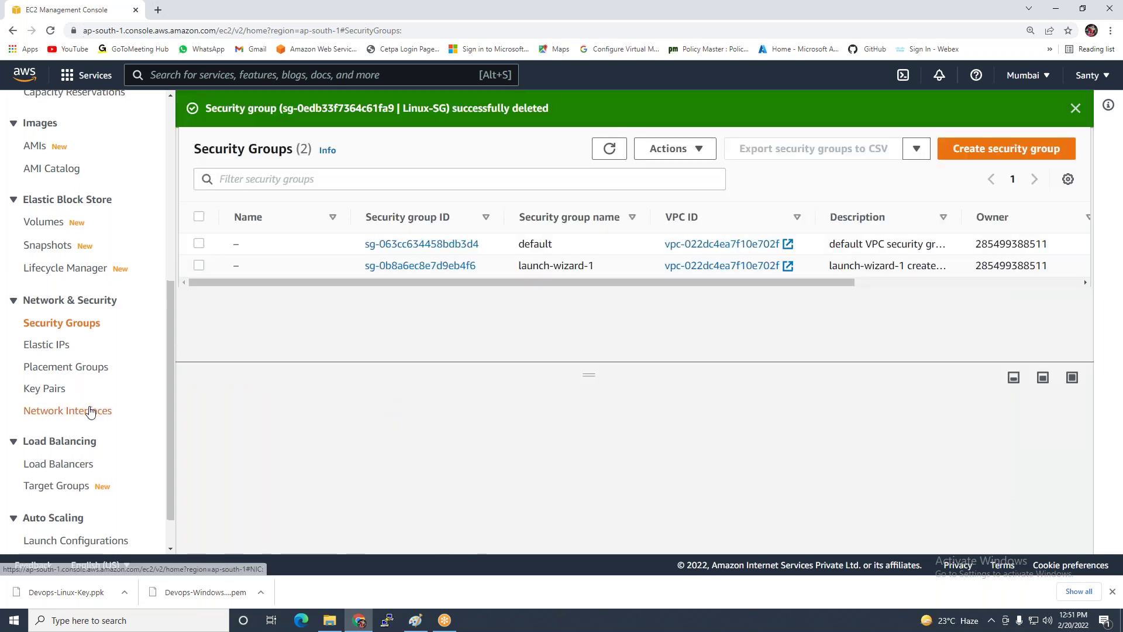
pyautogui.scroll(-1, 17, 409)
pyautogui.click(55, 420)
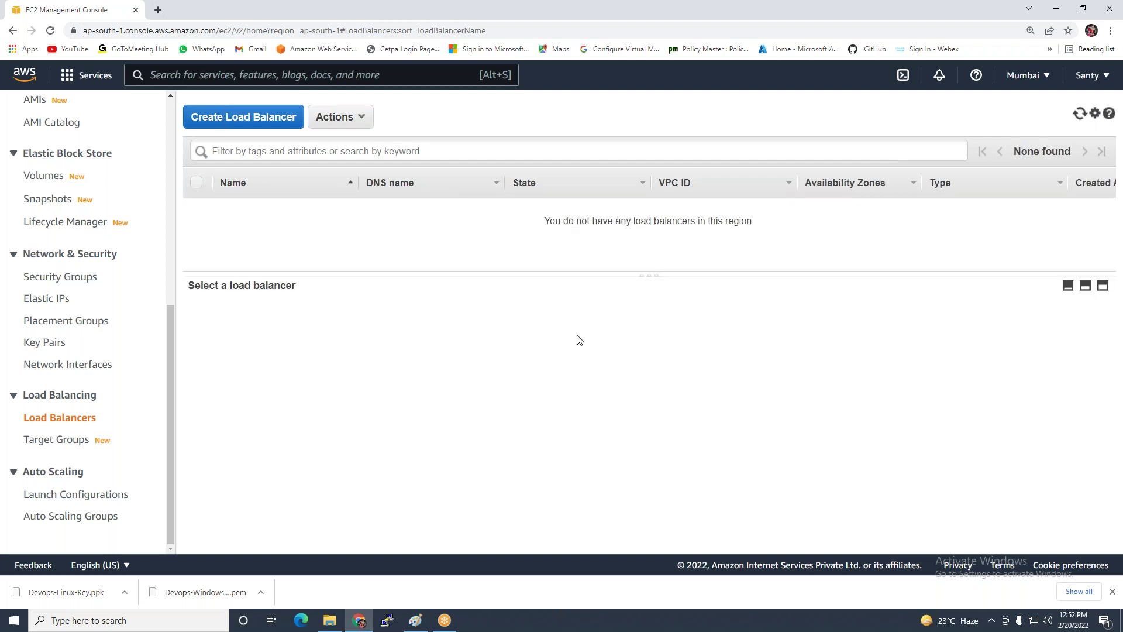
pyautogui.click(51, 441)
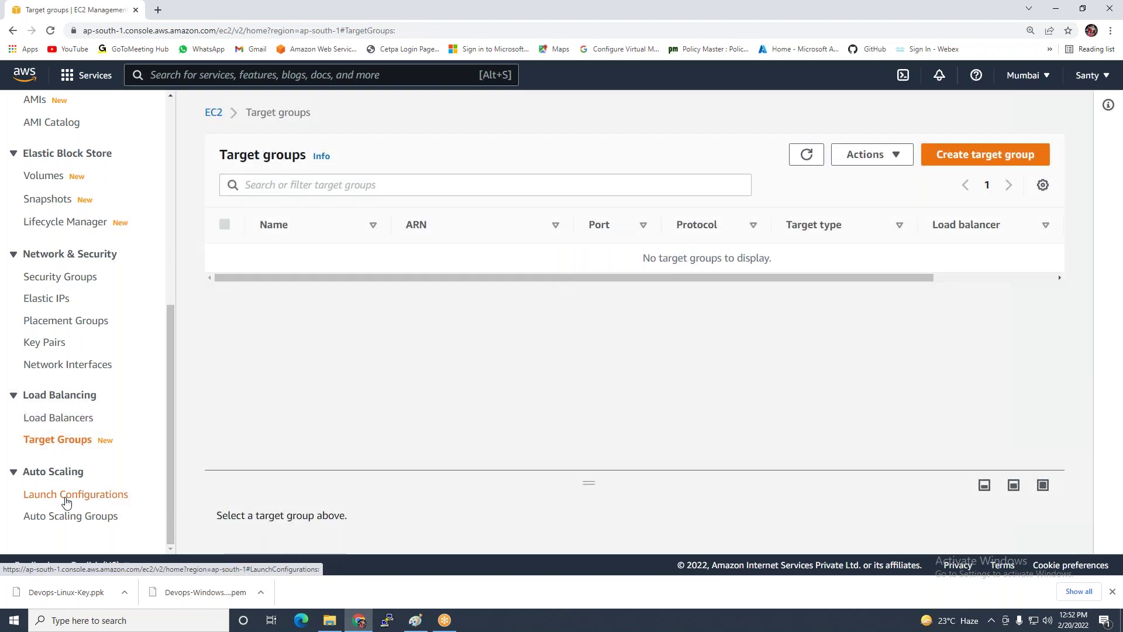
pyautogui.click(67, 501)
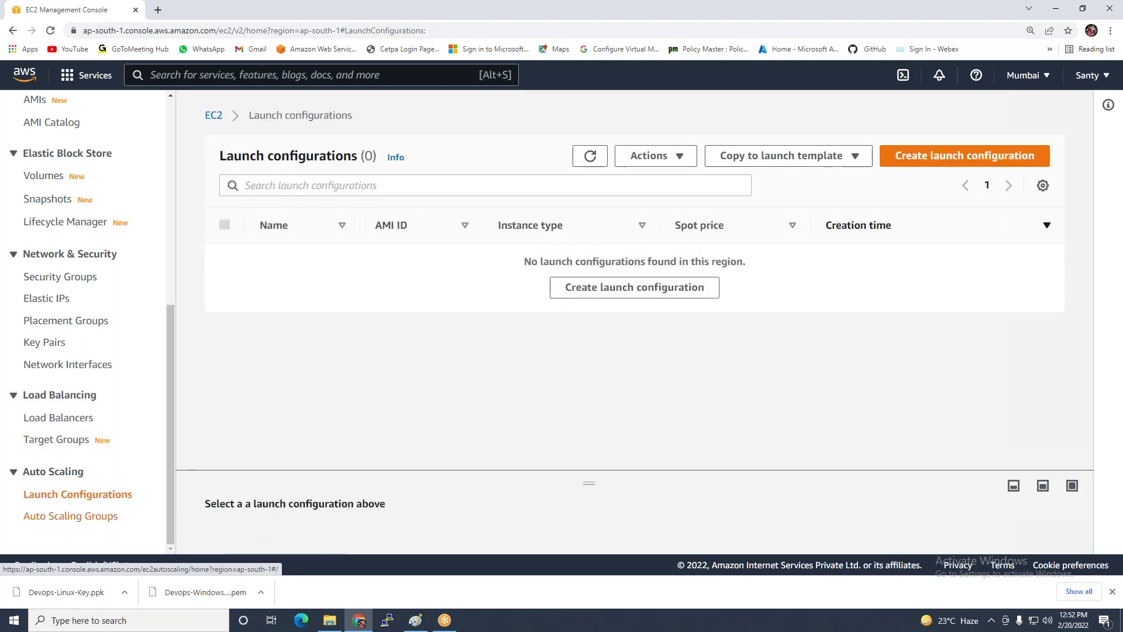
pyautogui.click(62, 517)
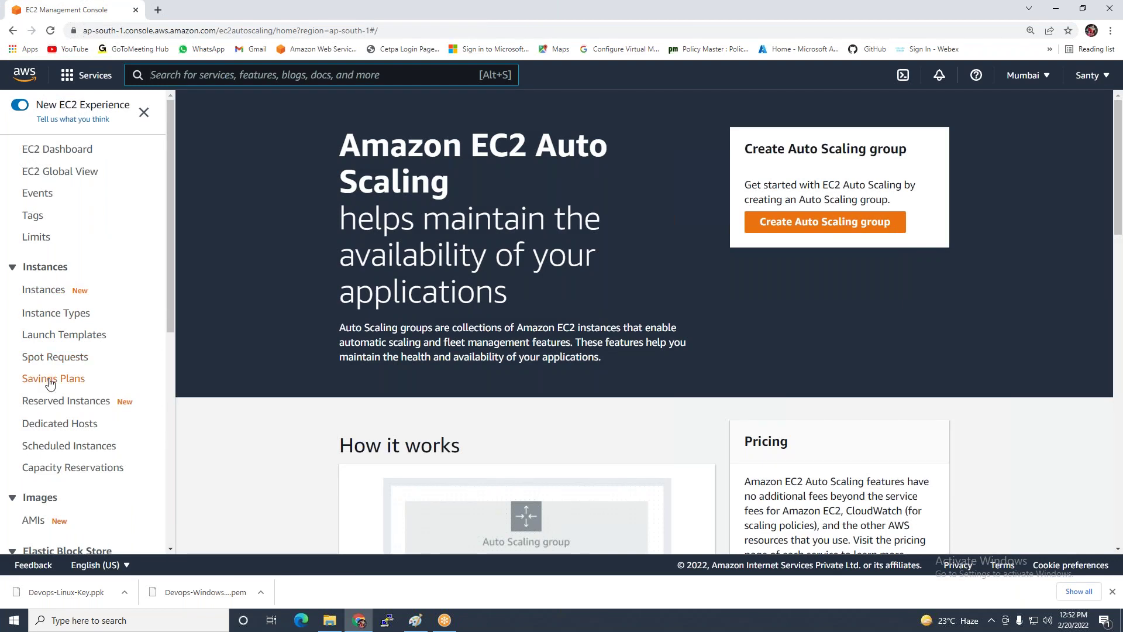
pyautogui.scroll(-2, 40, 462)
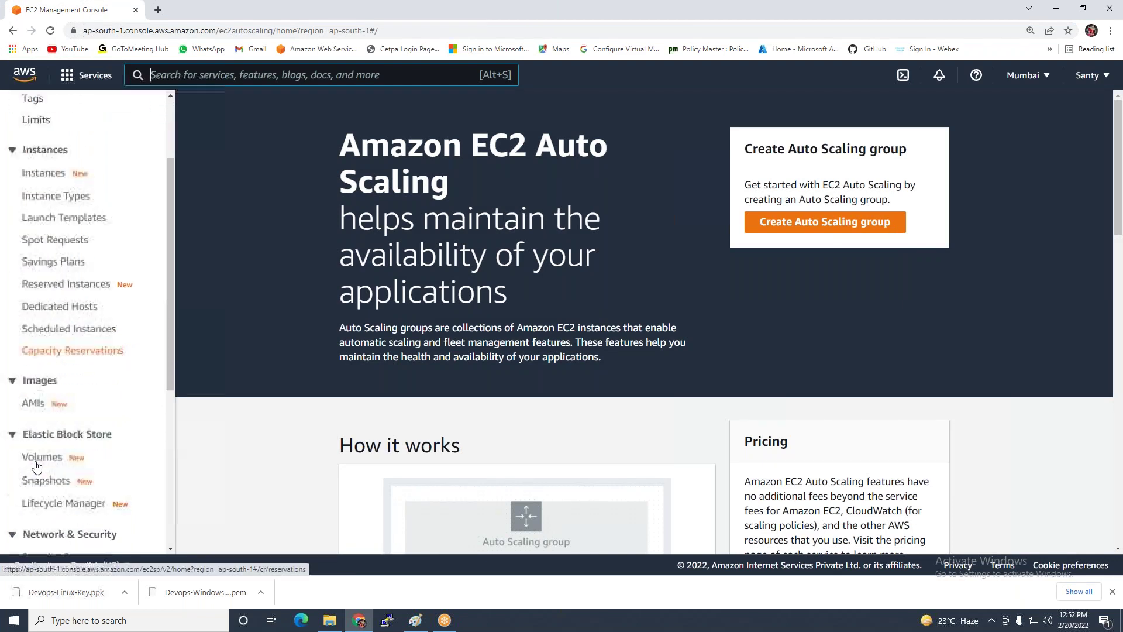
pyautogui.scroll(-2, 70, 473)
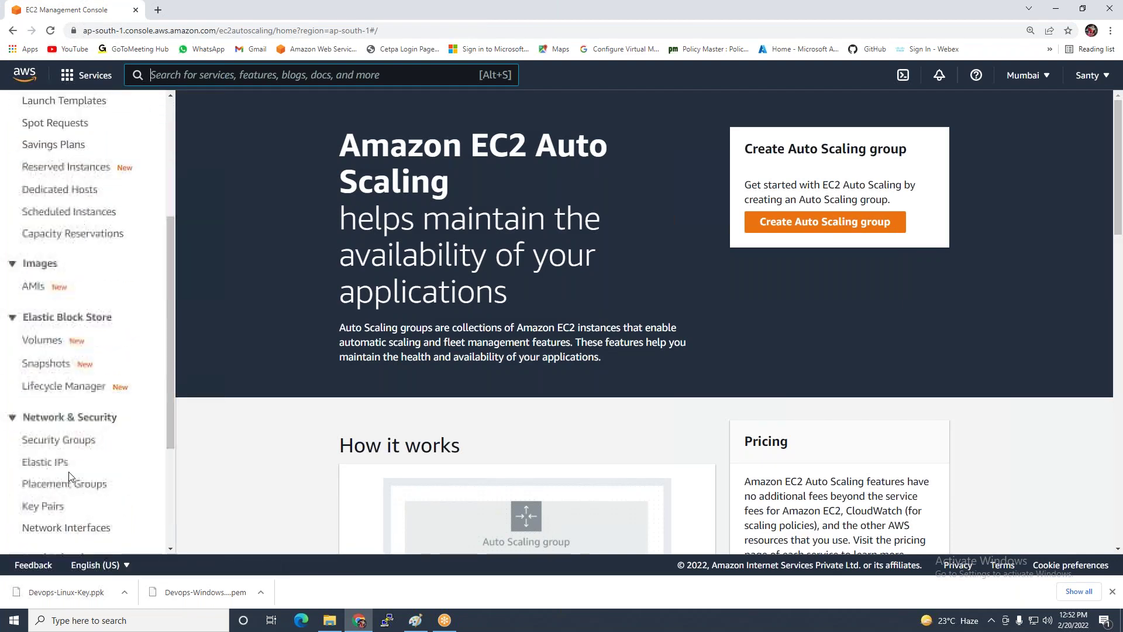
pyautogui.click(57, 440)
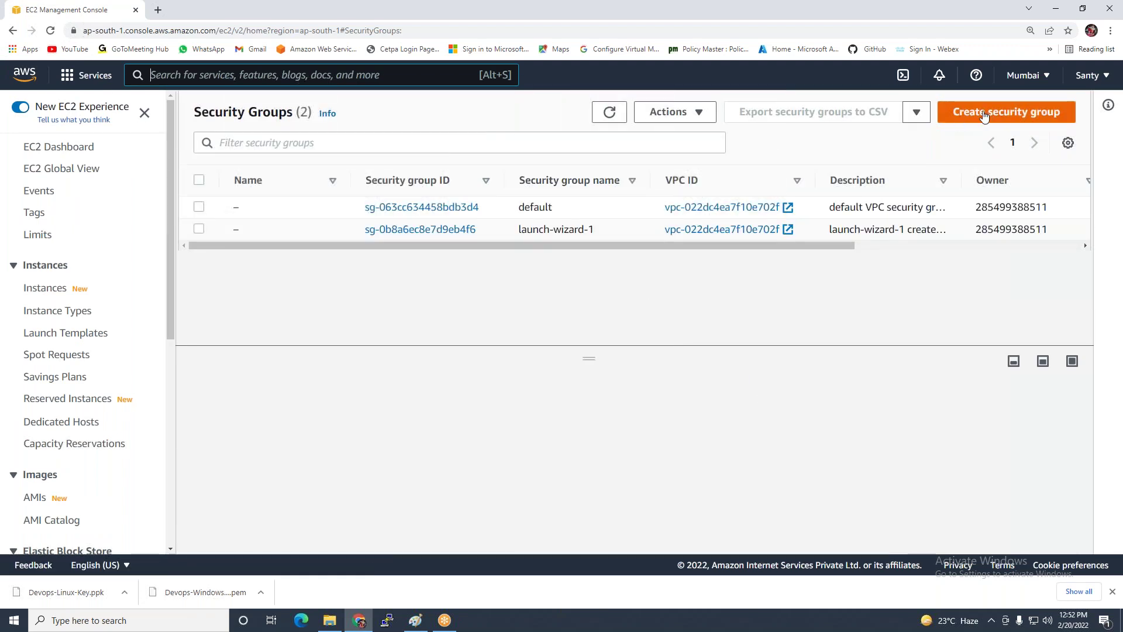
# Step: Start a security group named my-security-group, described 'allow protocol http https rdp ssh'
pyautogui.click(1029, 115)
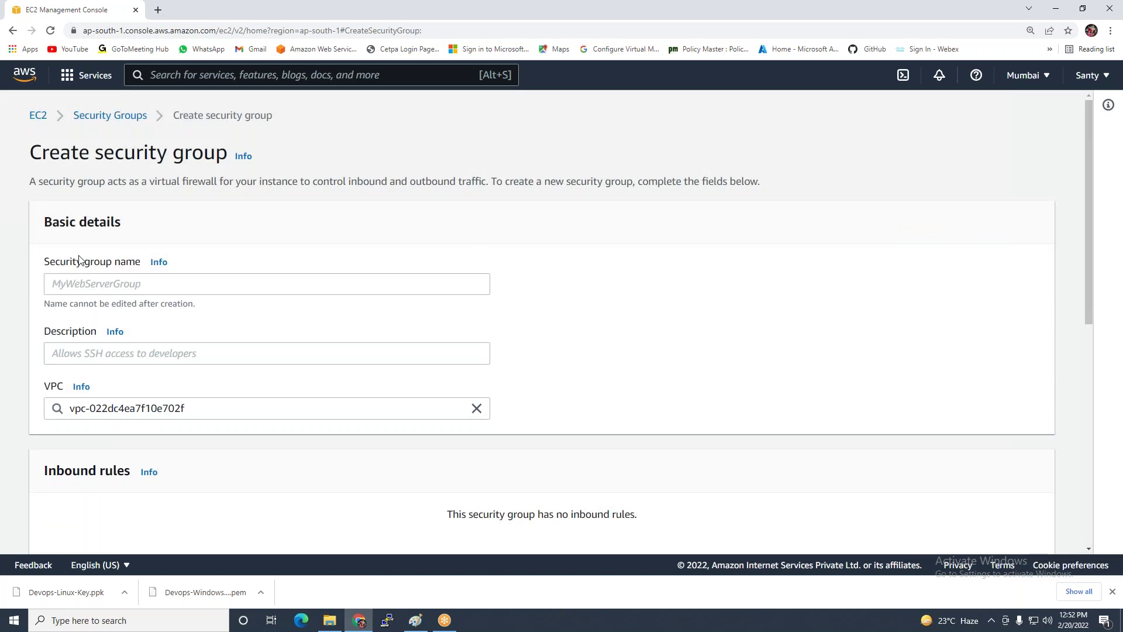
pyautogui.click(128, 281)
pyautogui.write('MY-Sec')
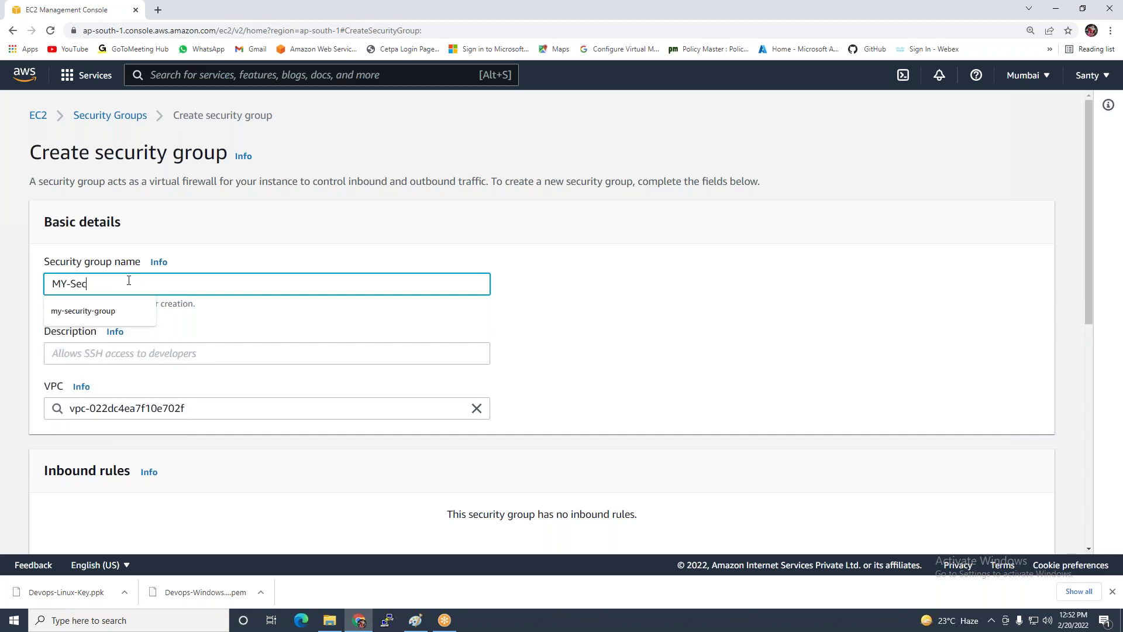
pyautogui.press('BackSpace')
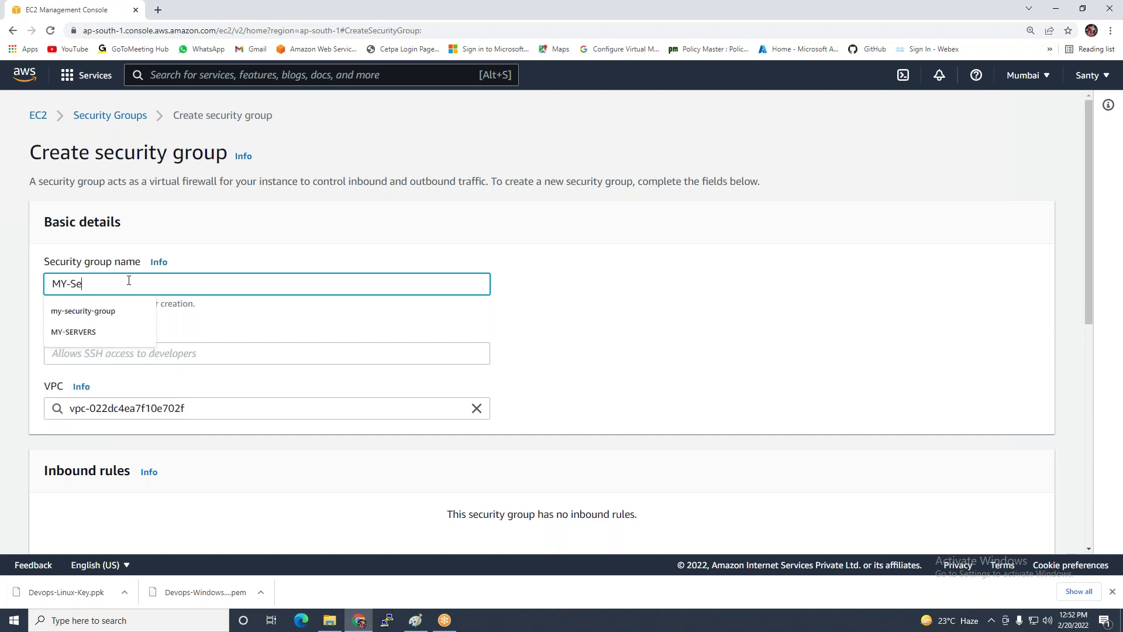
pyautogui.click(116, 312)
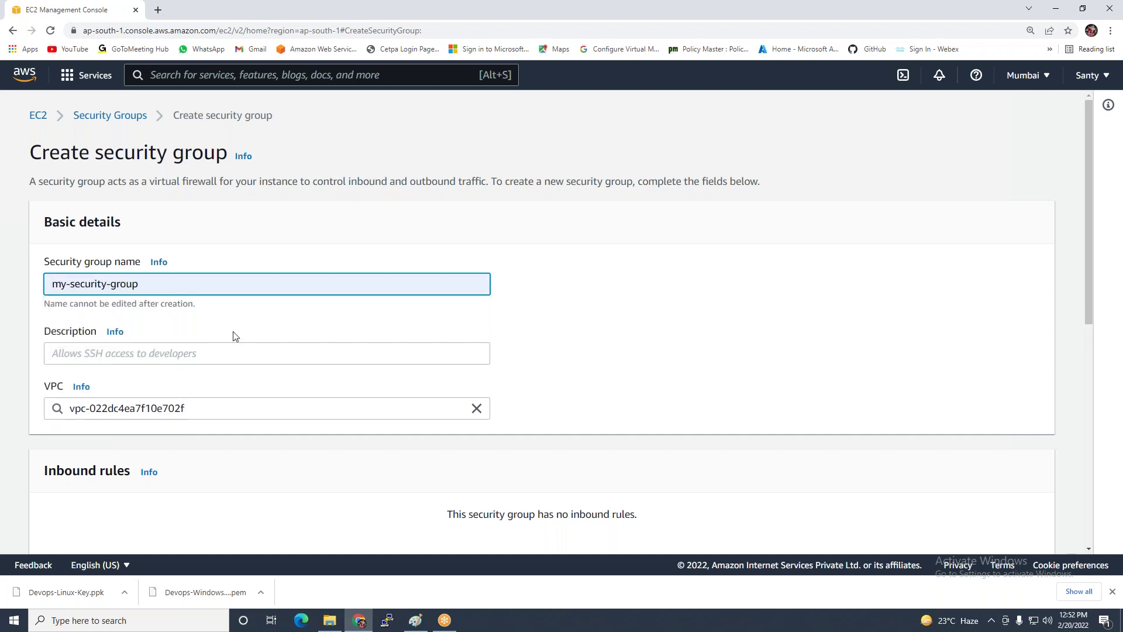
pyautogui.click(186, 357)
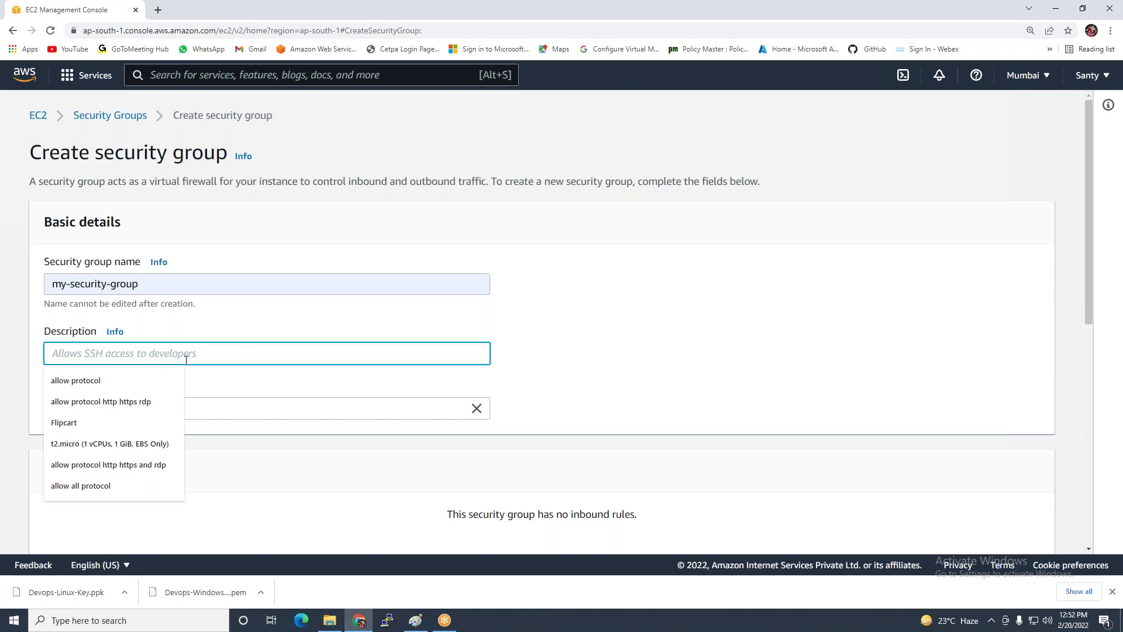
pyautogui.click(140, 401)
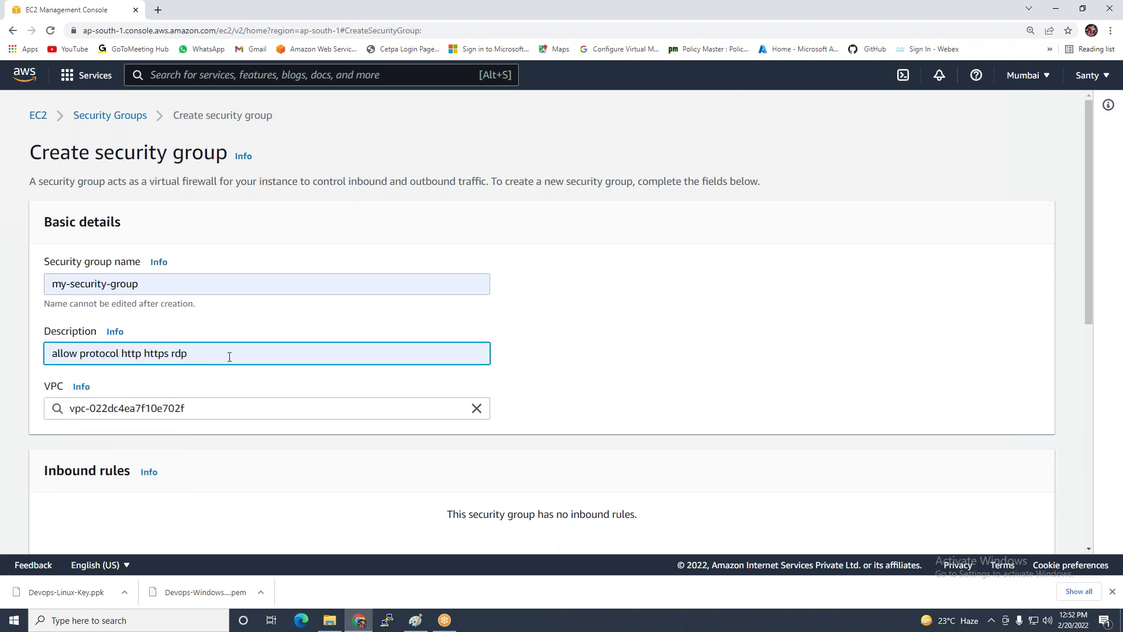
pyautogui.write('ssh')
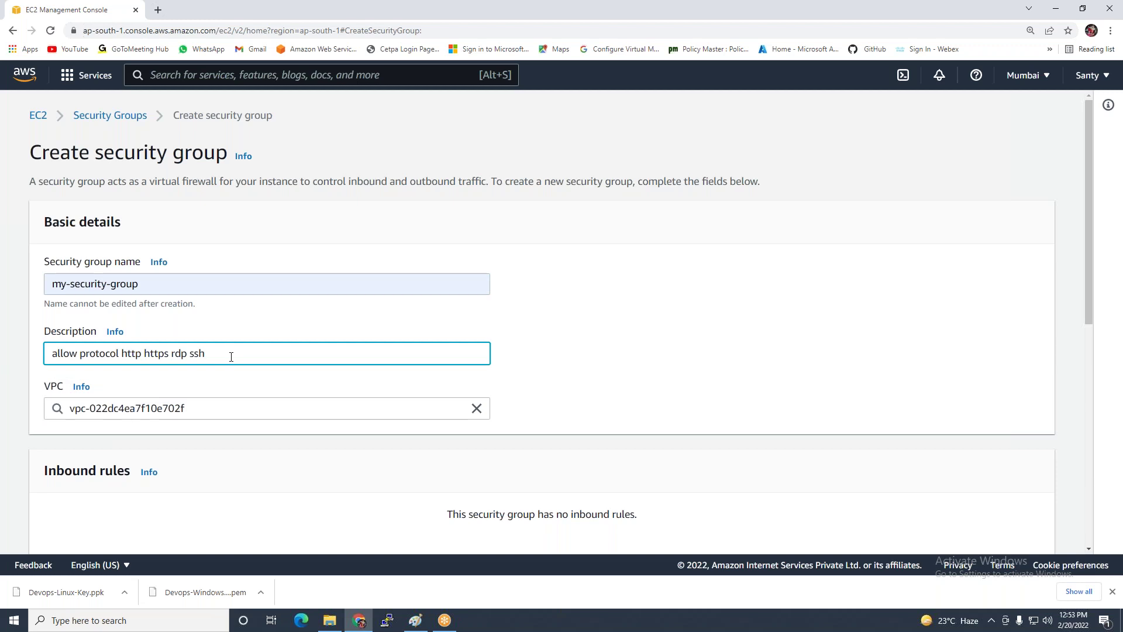
pyautogui.click(320, 390)
# Step: Assign the default VPC to the new security group
pyautogui.click(208, 407)
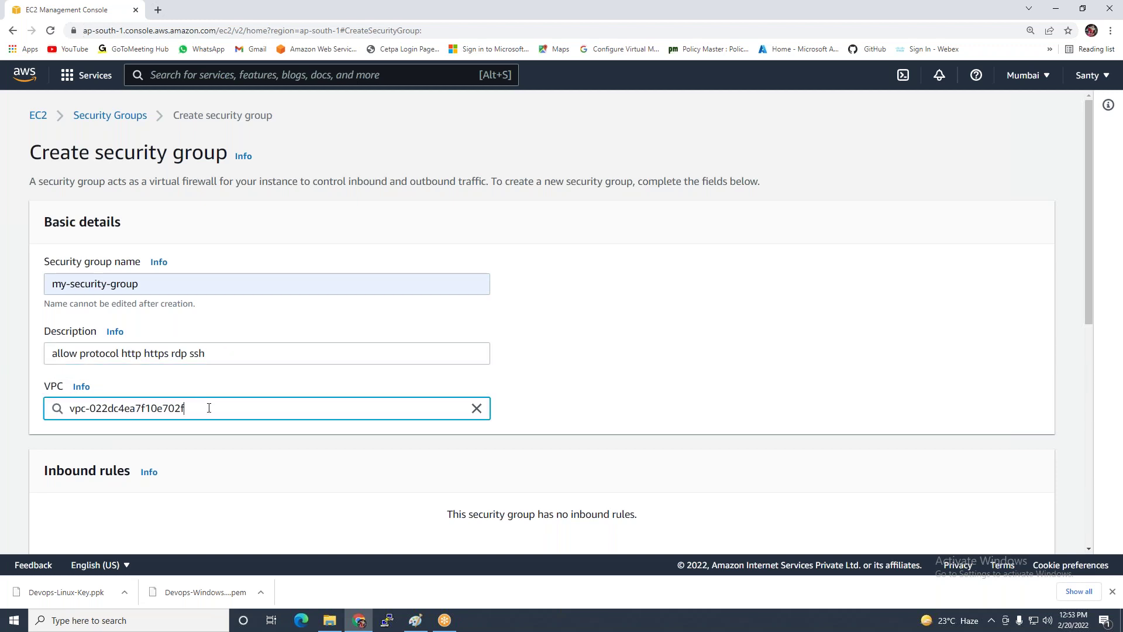
pyautogui.click(476, 409)
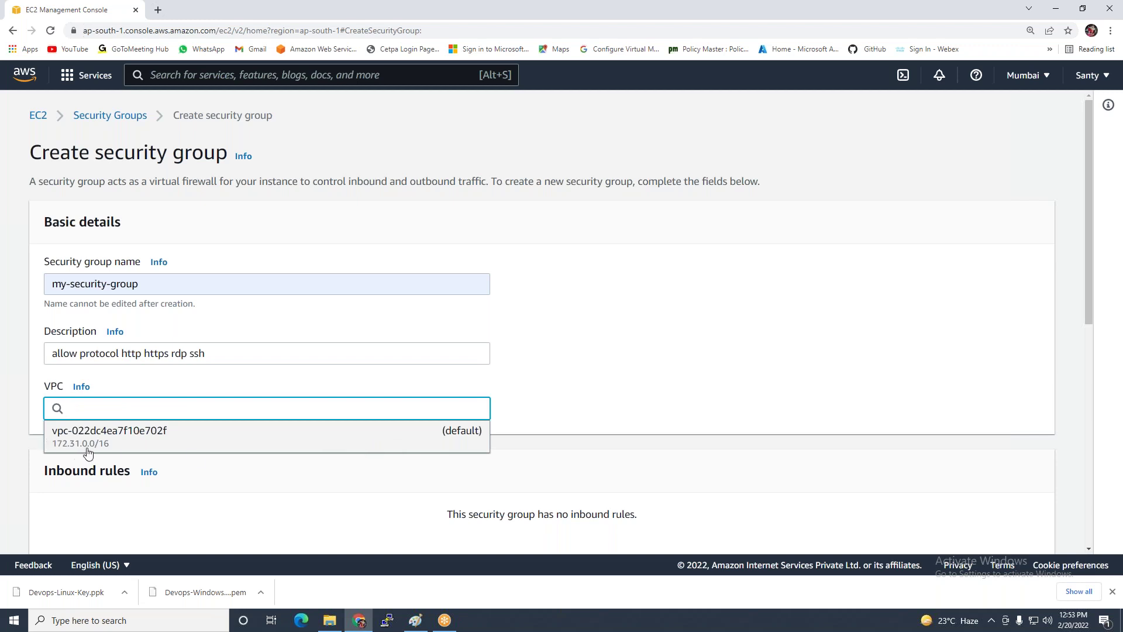
pyautogui.click(161, 449)
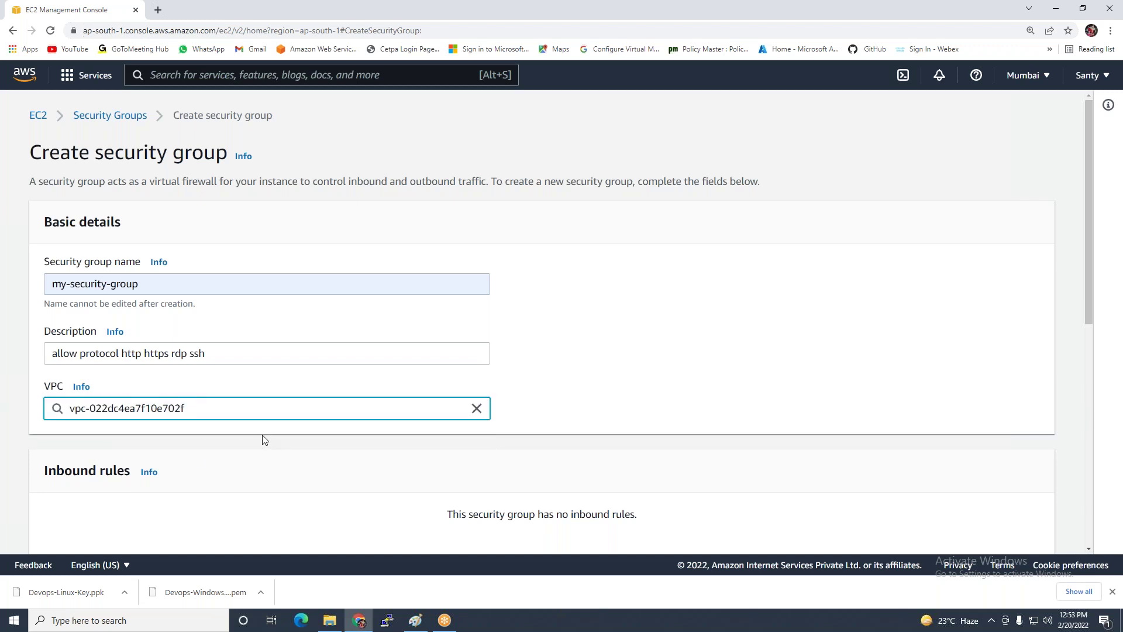
pyautogui.scroll(-4, 267, 399)
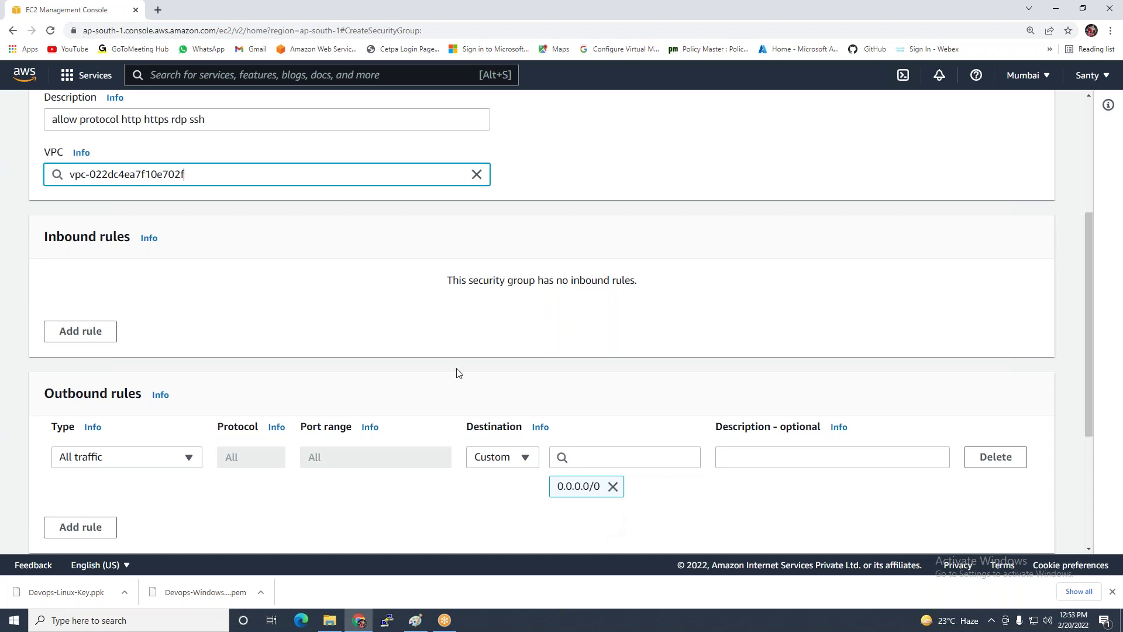
# Step: Add four inbound rule rows and set the first two to SSH and RDP
pyautogui.click(103, 342)
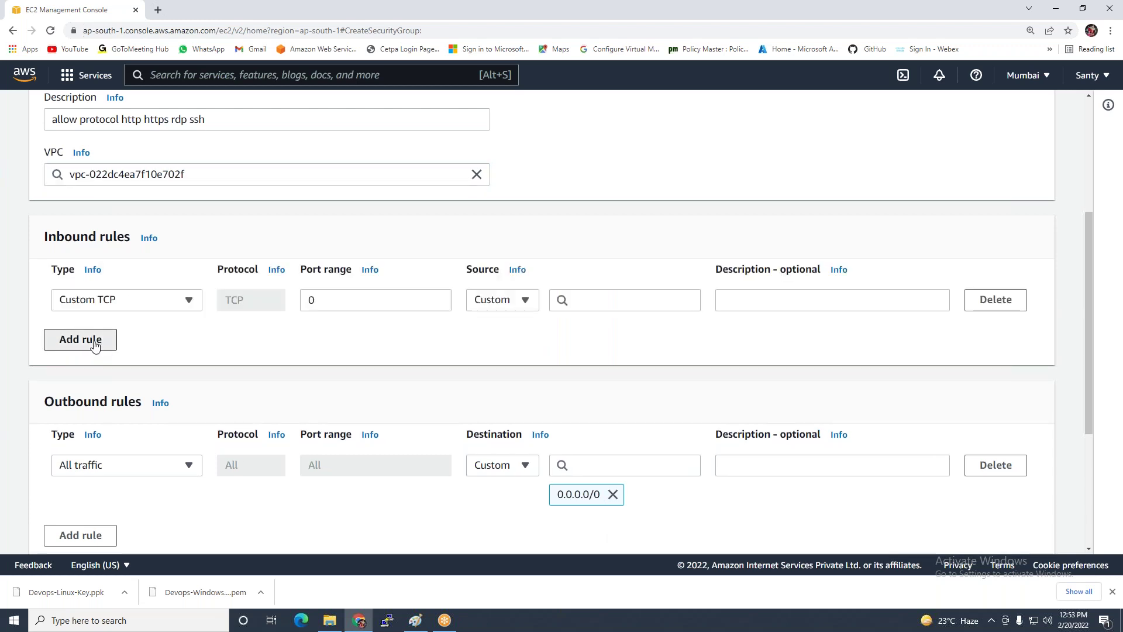
pyautogui.click(93, 341)
pyautogui.click(82, 369)
pyautogui.click(67, 402)
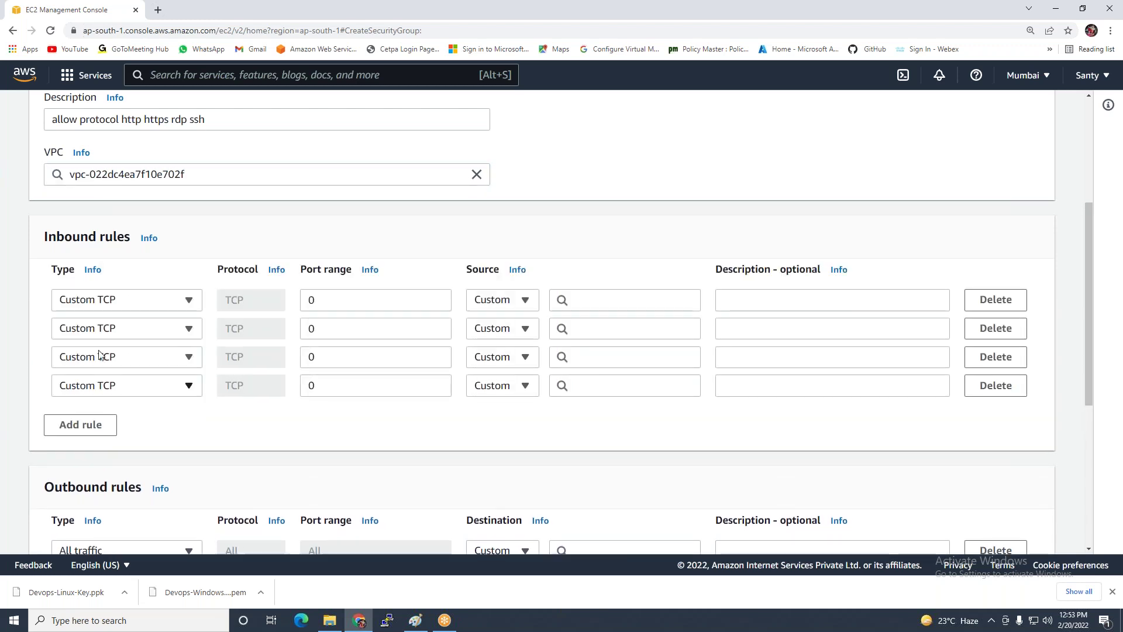
pyautogui.click(107, 302)
pyautogui.write('ssh')
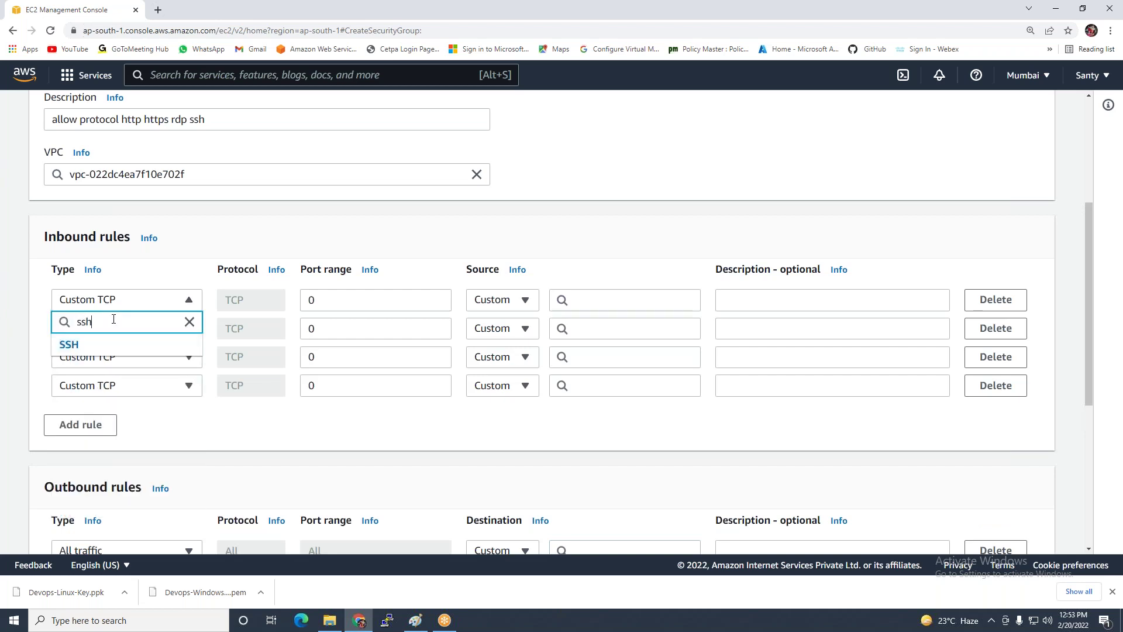
pyautogui.click(69, 344)
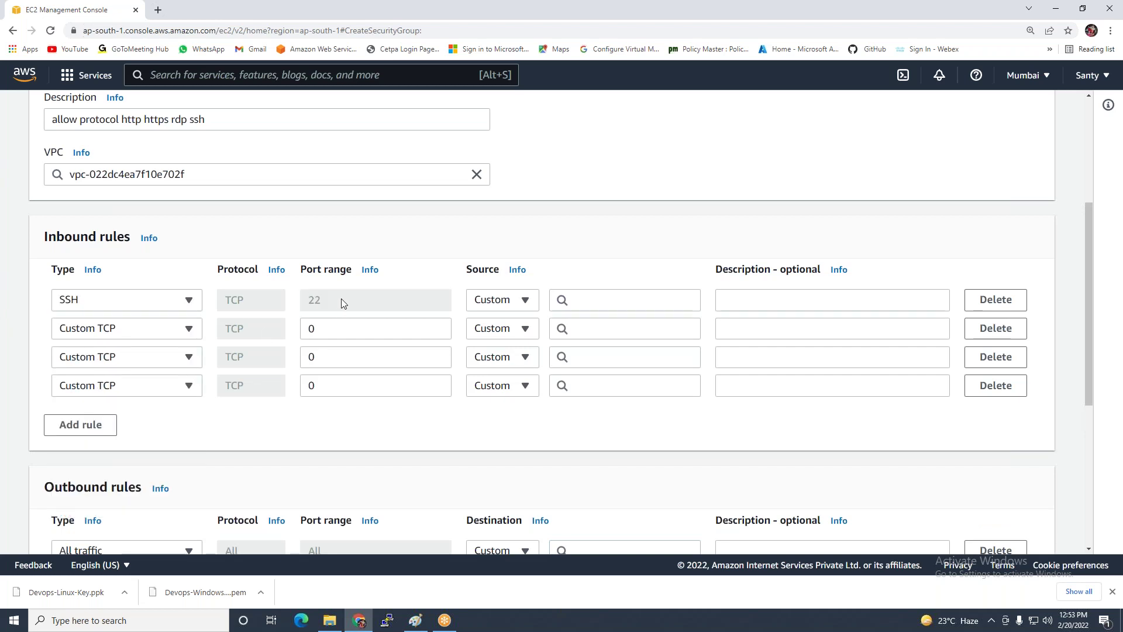
pyautogui.click(147, 338)
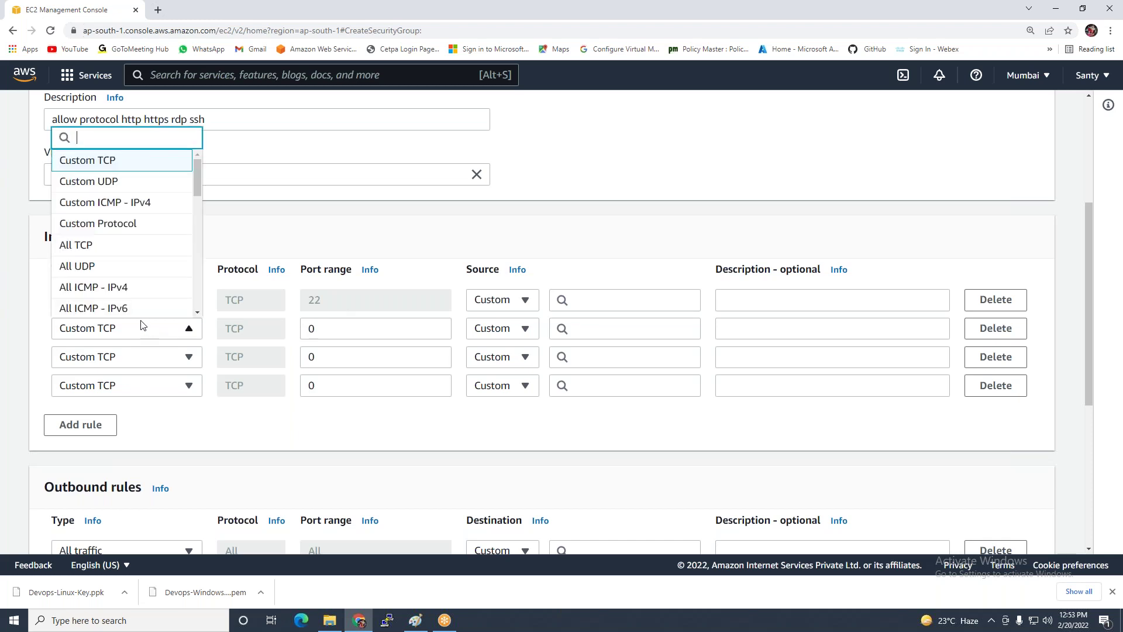
pyautogui.write('rd')
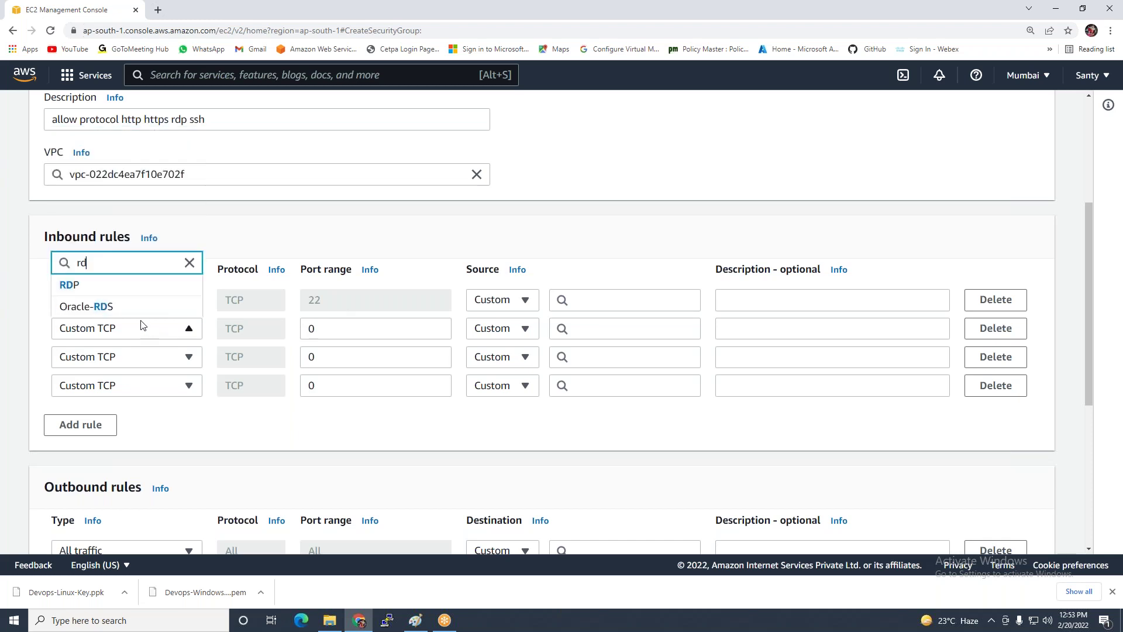
pyautogui.write('p')
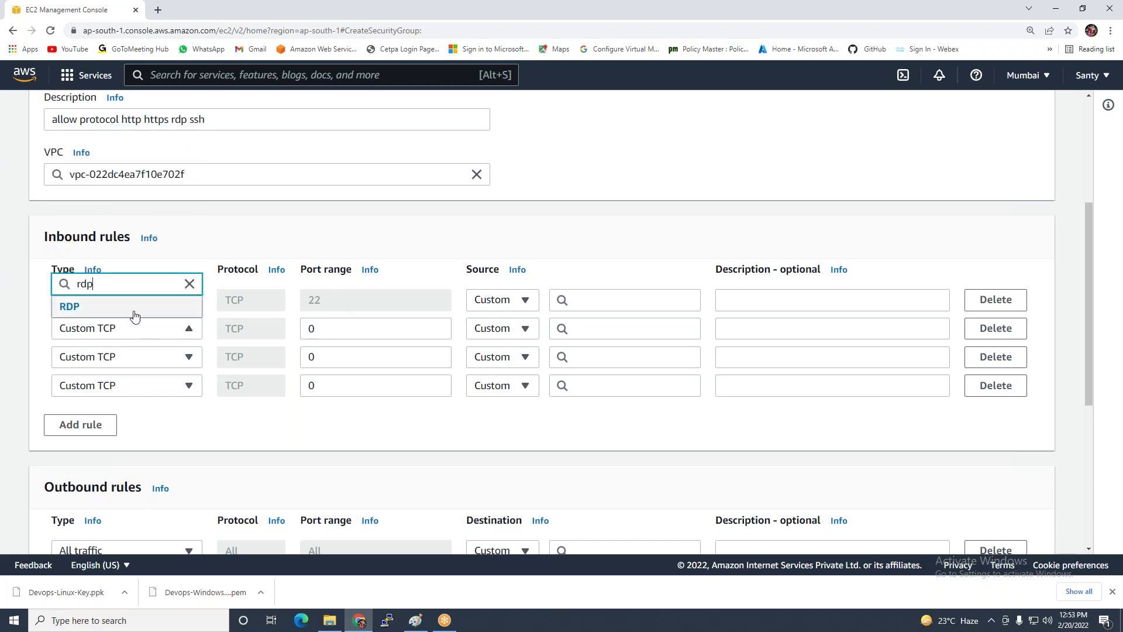
pyautogui.click(133, 307)
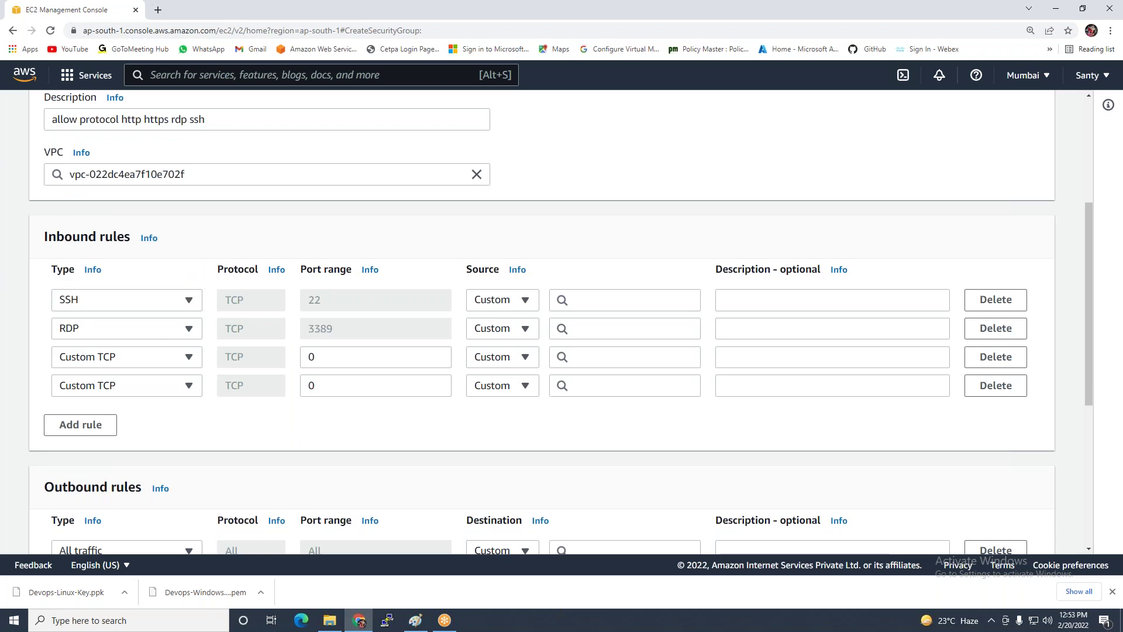
# Step: Set the third and fourth rules to HTTPS and HTTP, and add a fifth All traffic rule
pyautogui.click(91, 360)
pyautogui.write('h')
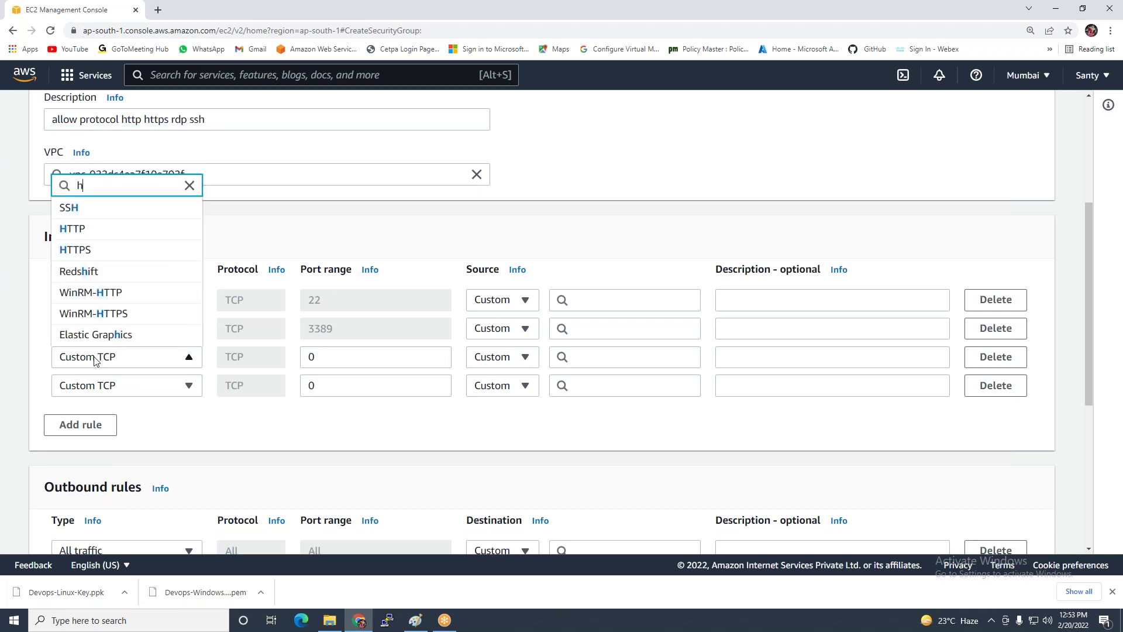
pyautogui.write('ttps')
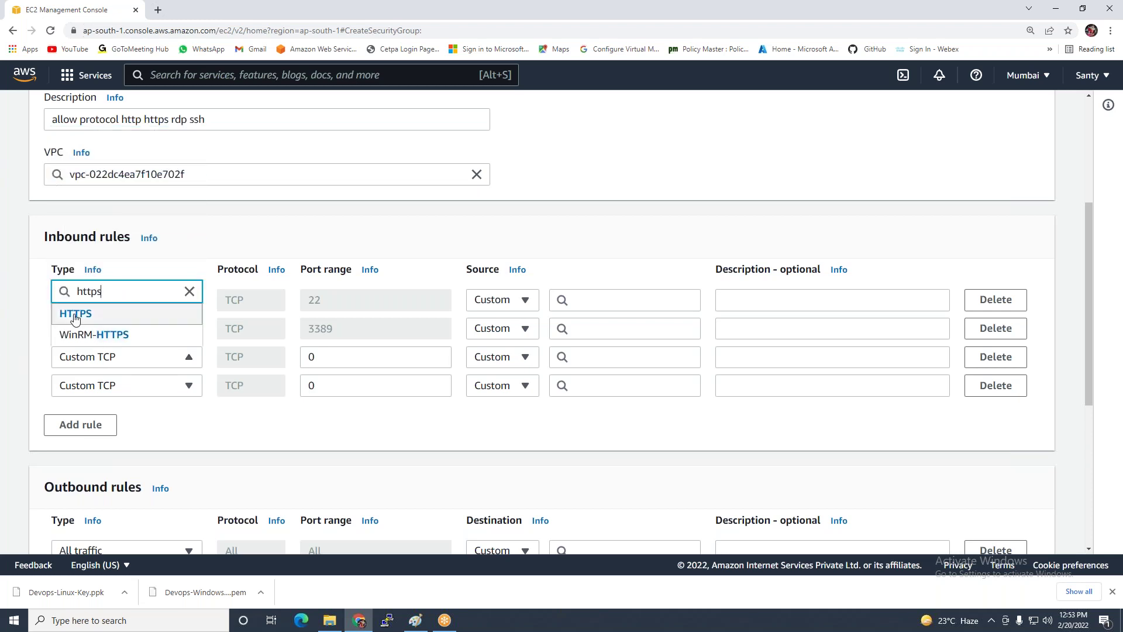
pyautogui.click(72, 317)
pyautogui.click(86, 385)
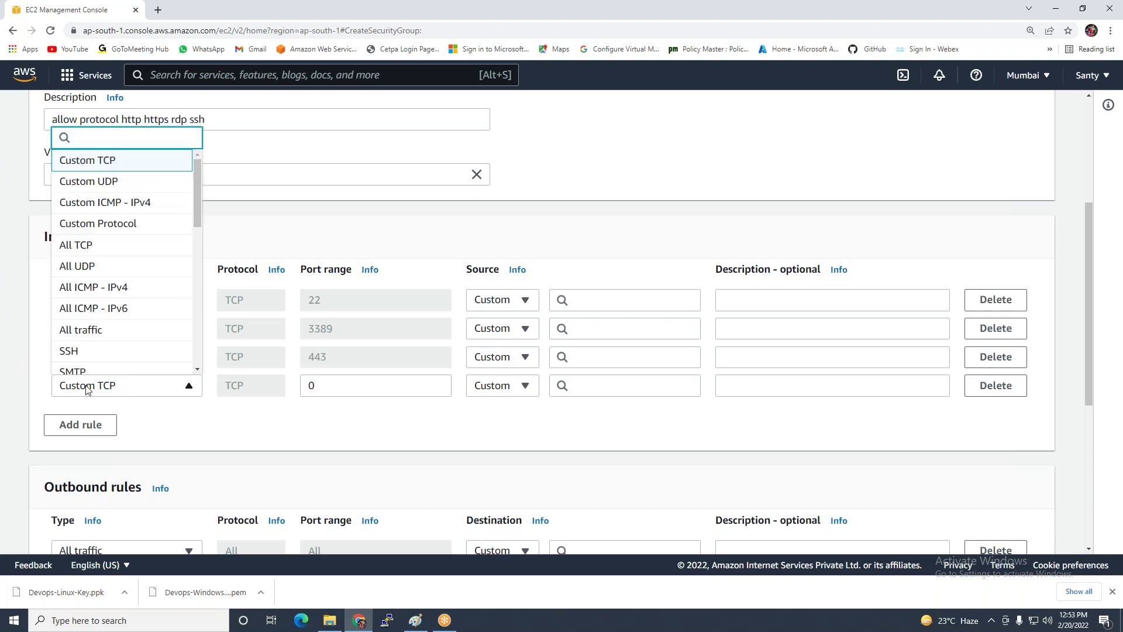
pyautogui.write('http')
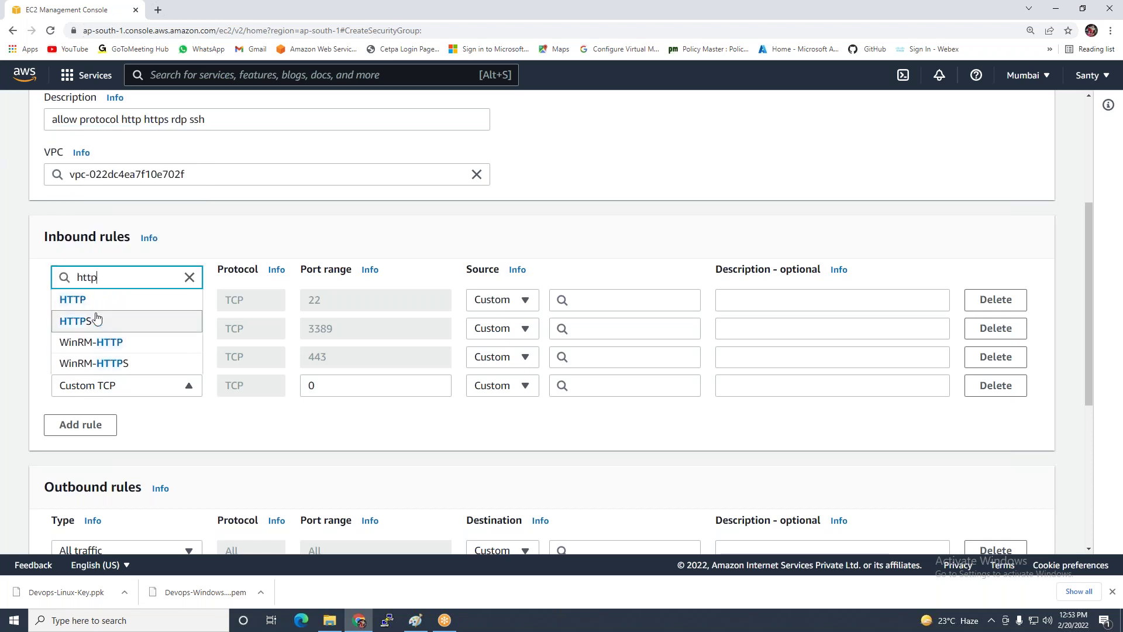
pyautogui.click(92, 300)
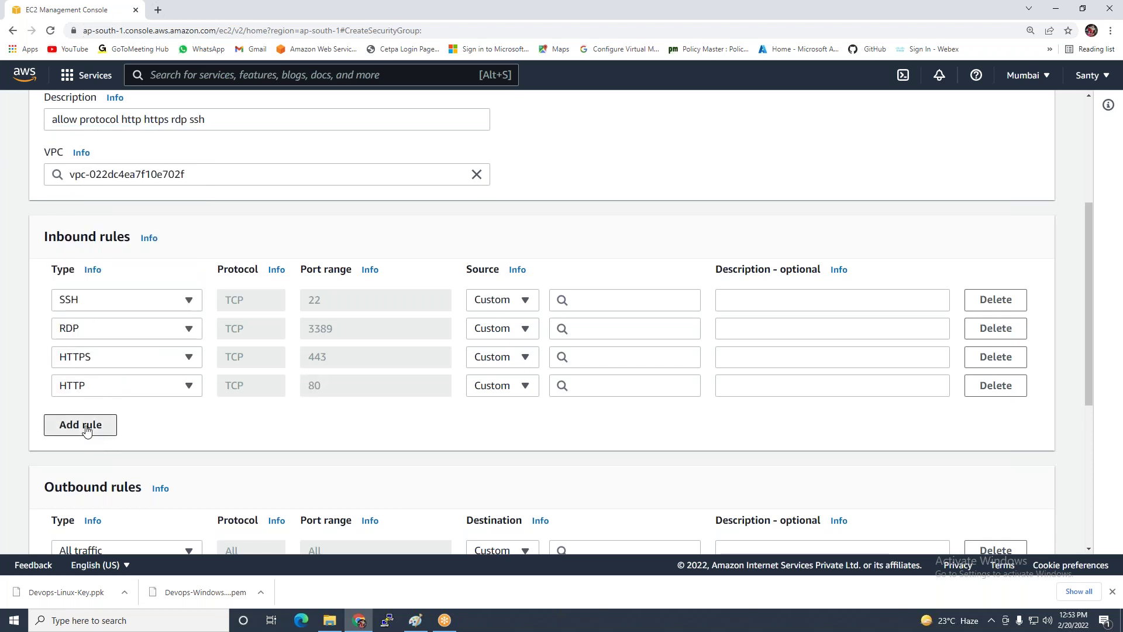
pyautogui.click(88, 425)
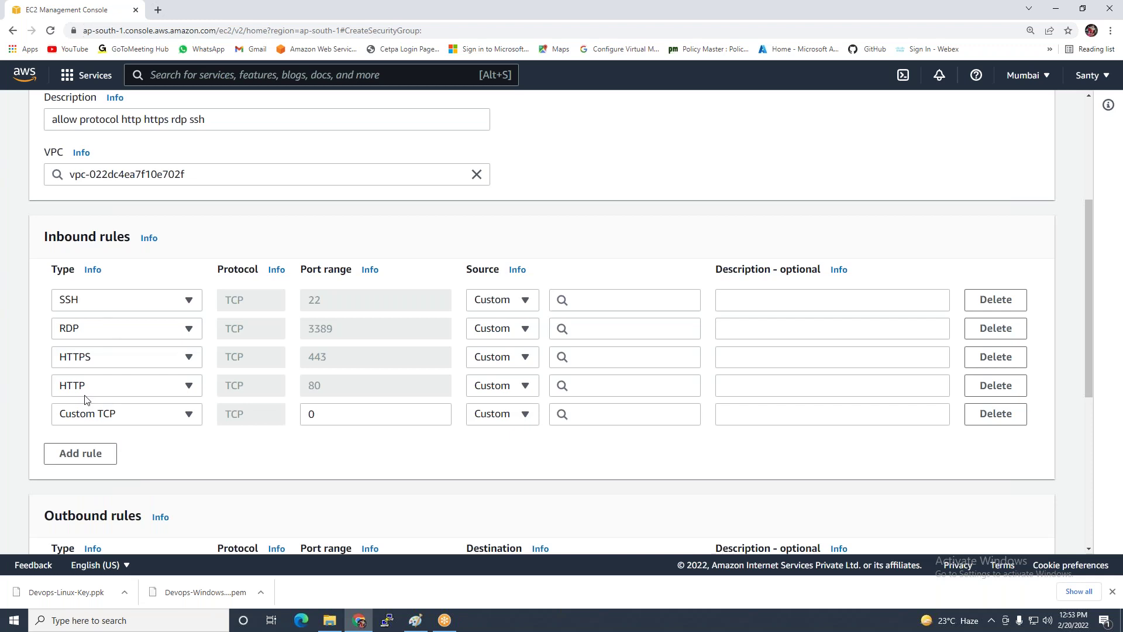
pyautogui.click(87, 415)
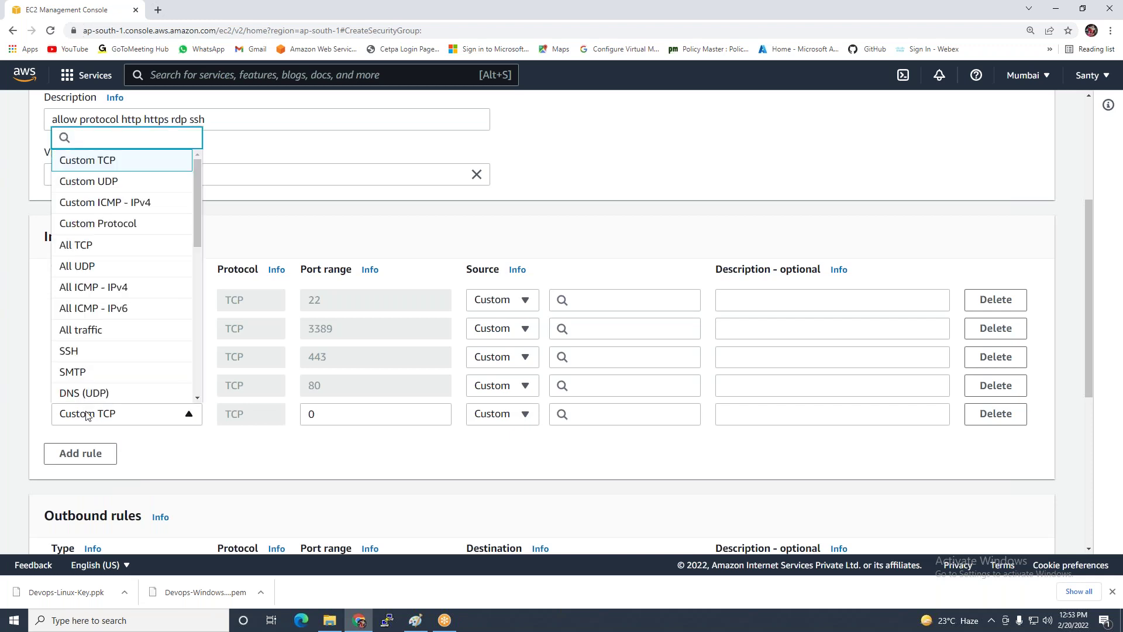
pyautogui.write('all')
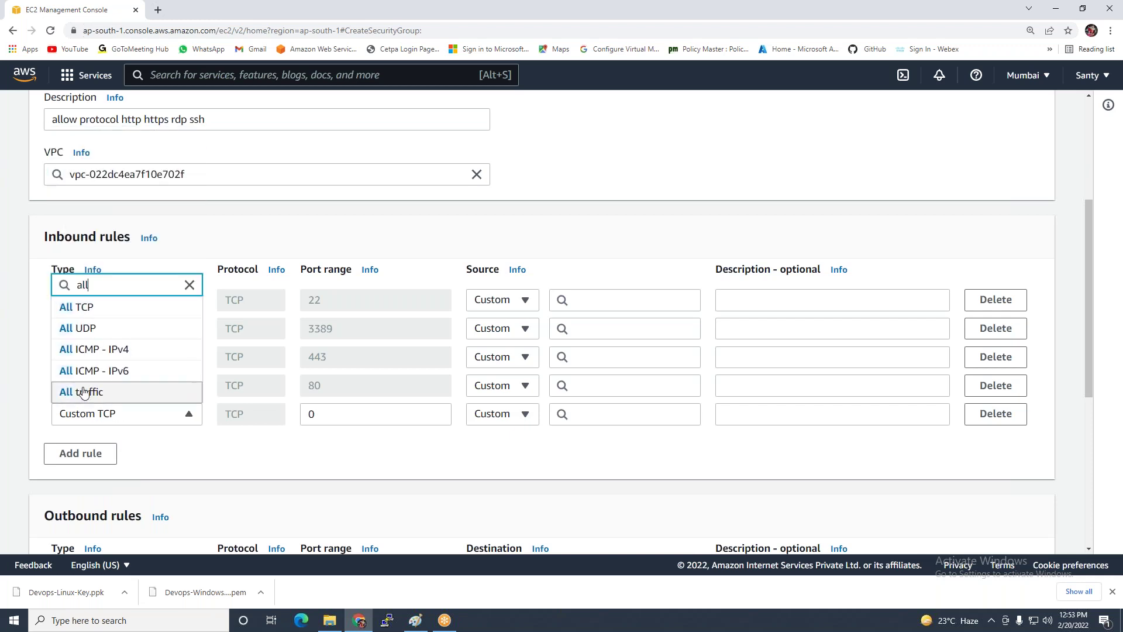
pyautogui.click(84, 392)
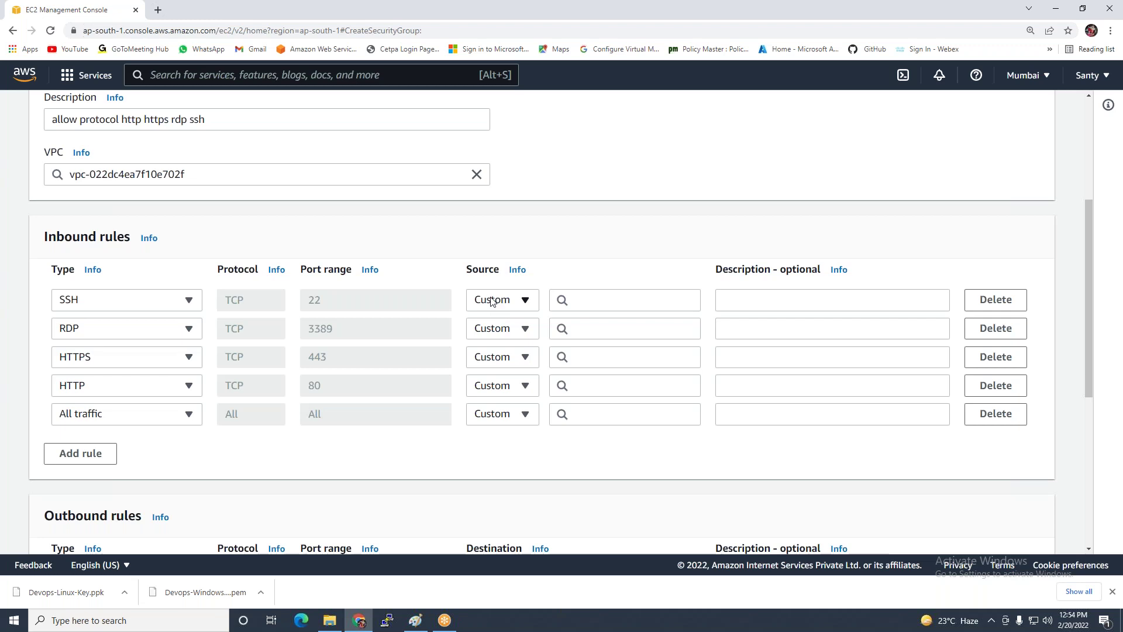
# Step: Set the SSH, RDP, HTTPS and HTTP rule sources to Anywhere-IPv4
pyautogui.click(527, 301)
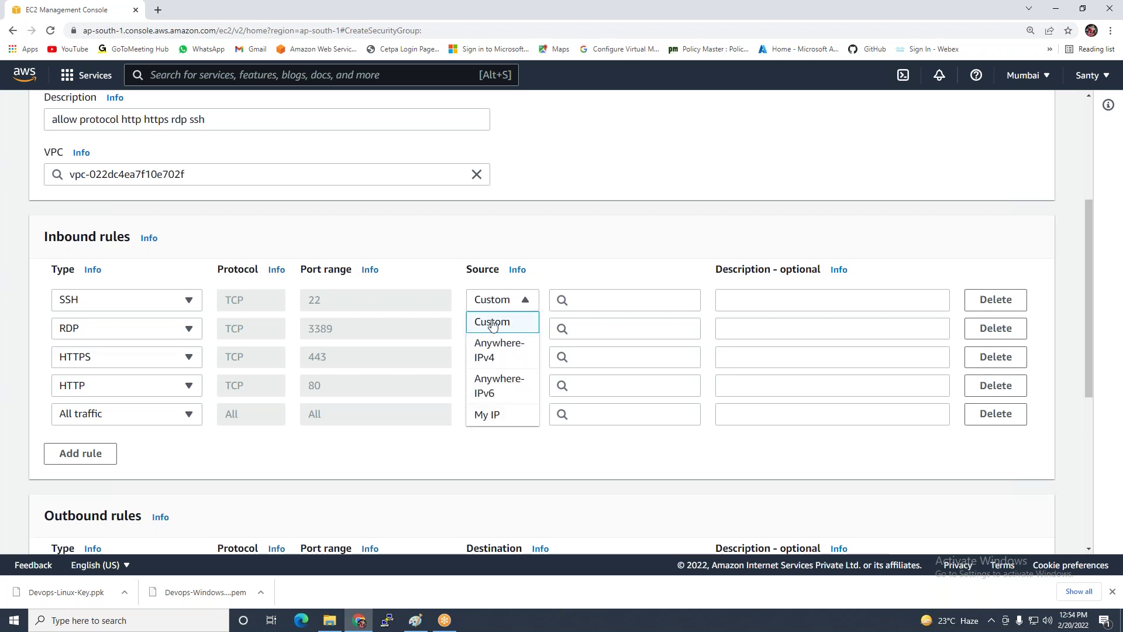
pyautogui.click(493, 417)
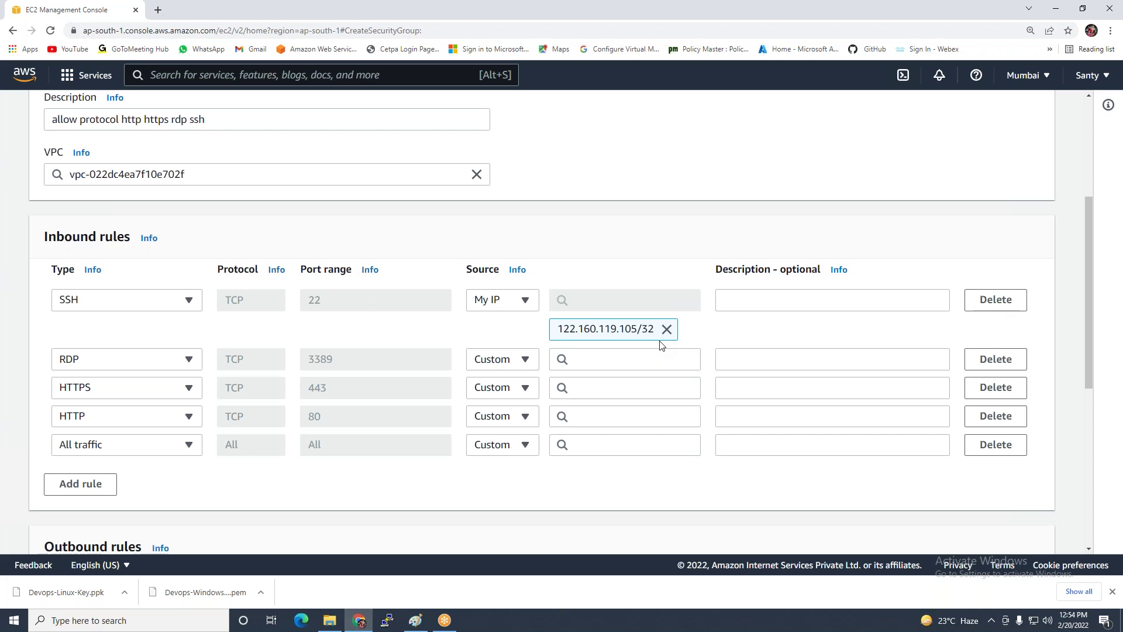
pyautogui.click(667, 328)
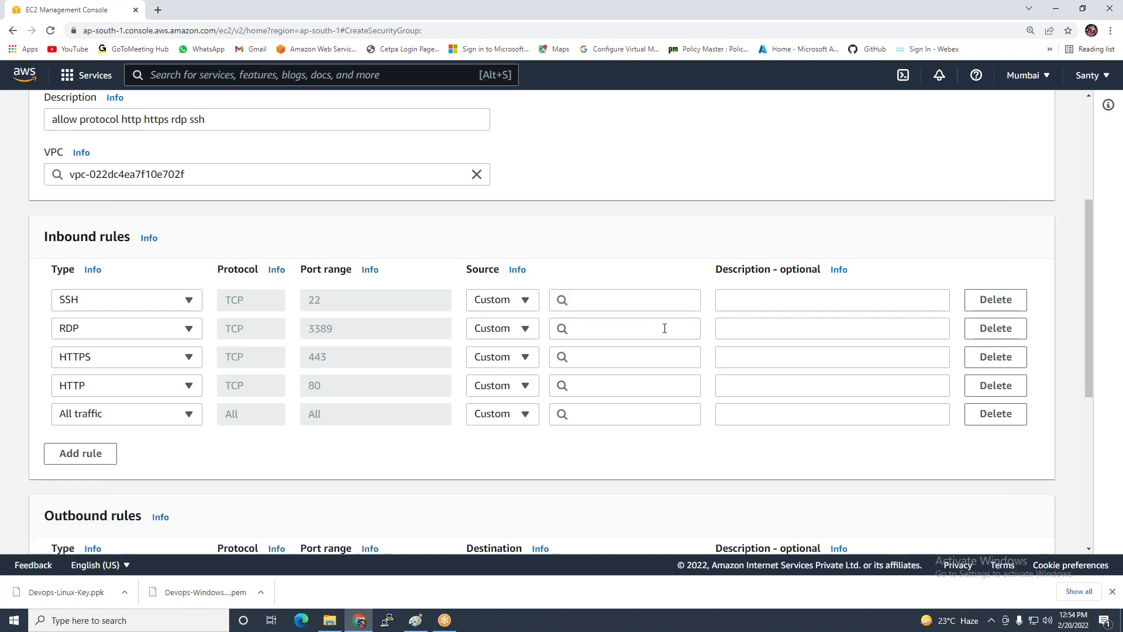
pyautogui.click(524, 304)
pyautogui.click(496, 349)
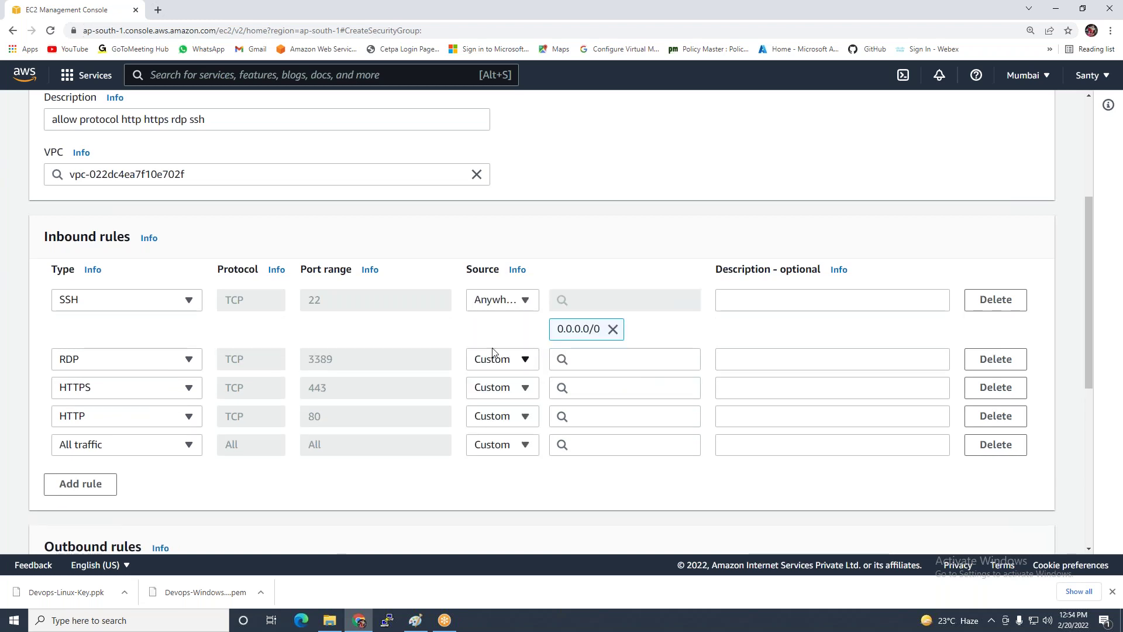
pyautogui.click(520, 363)
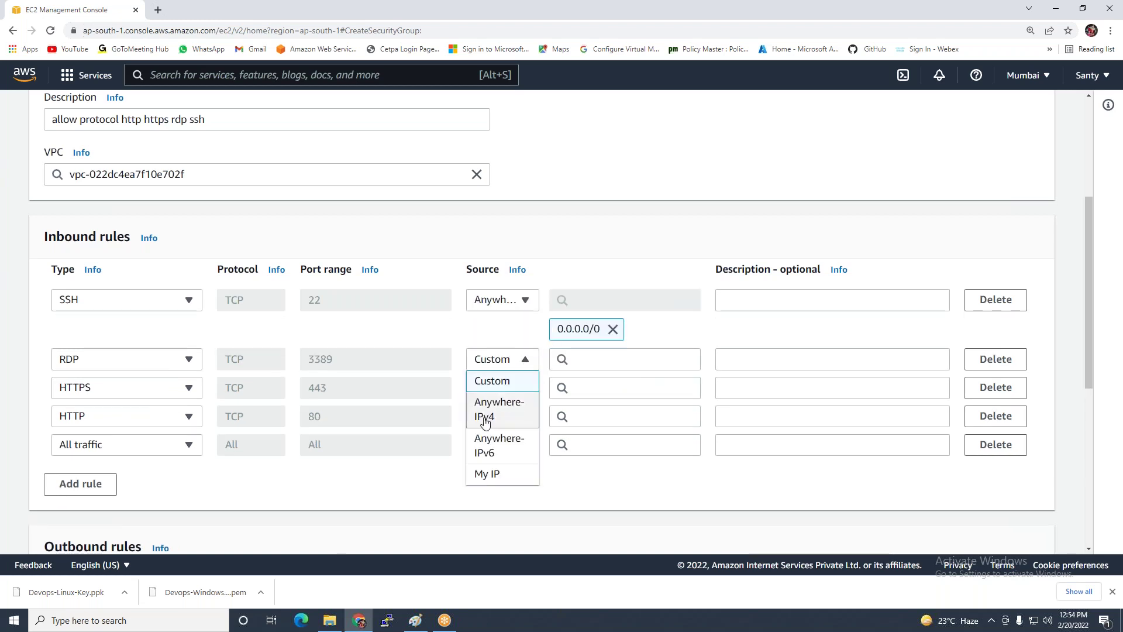
pyautogui.click(520, 416)
pyautogui.click(524, 423)
pyautogui.click(501, 333)
pyautogui.click(520, 478)
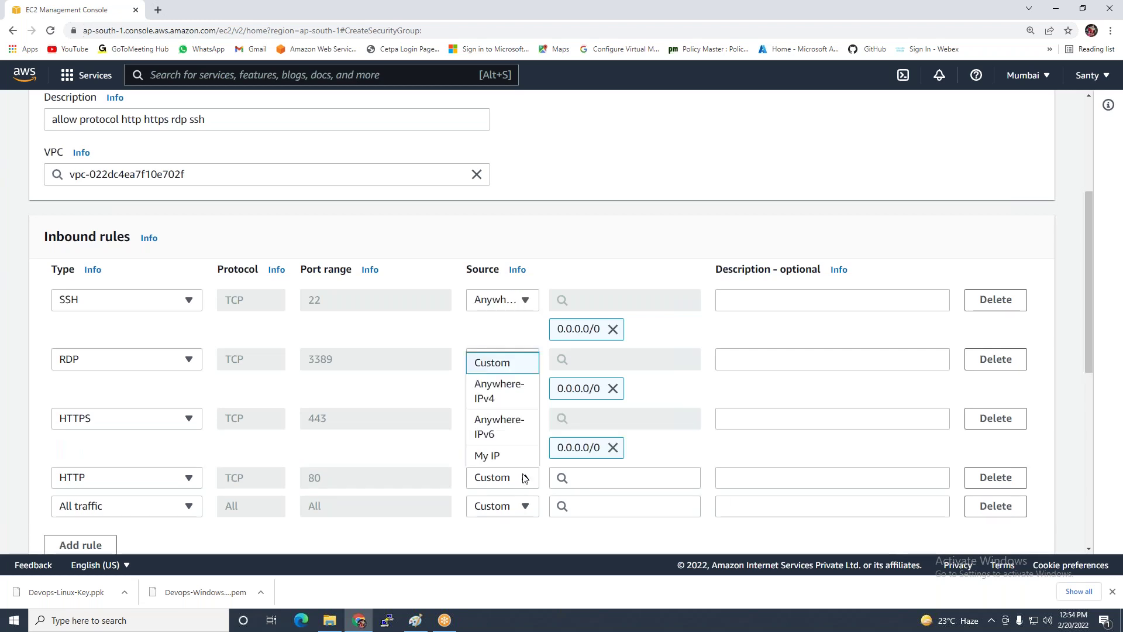
pyautogui.click(491, 393)
# Step: Set the All traffic rule's source to Anywhere-IPv6 and create the security group
pyautogui.scroll(-2, 524, 420)
pyautogui.click(525, 420)
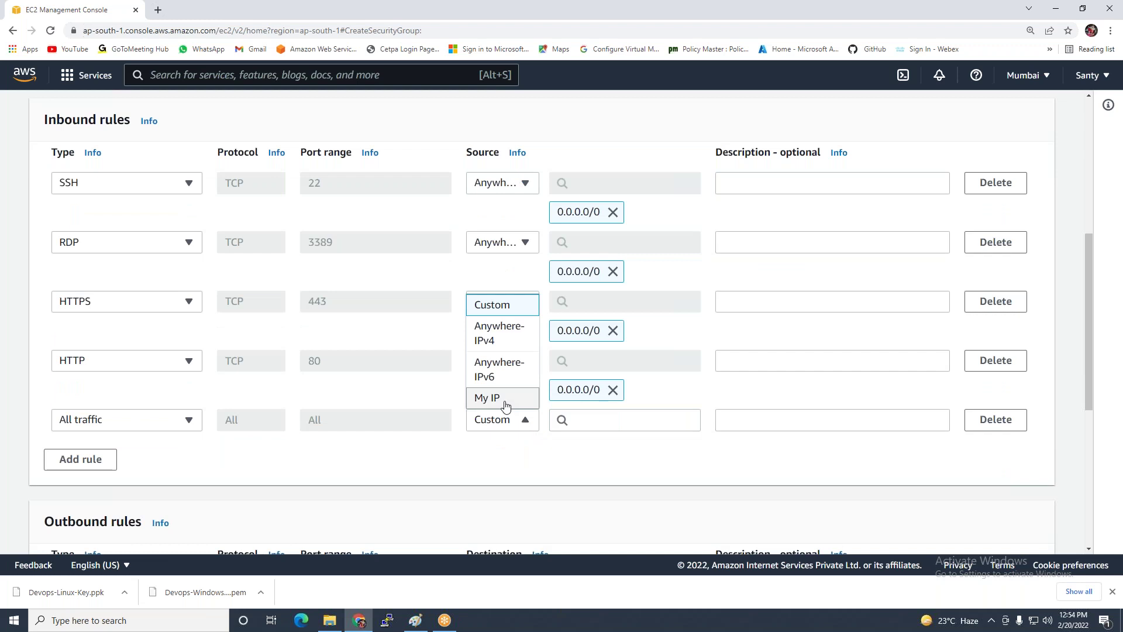
pyautogui.click(503, 381)
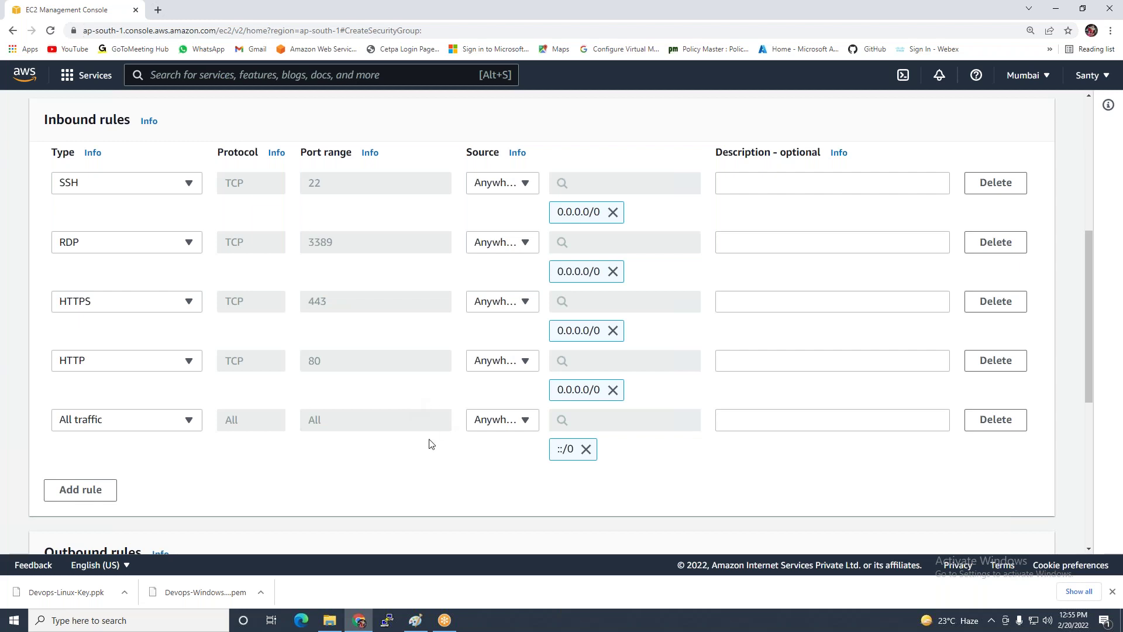
pyautogui.scroll(-6, 608, 402)
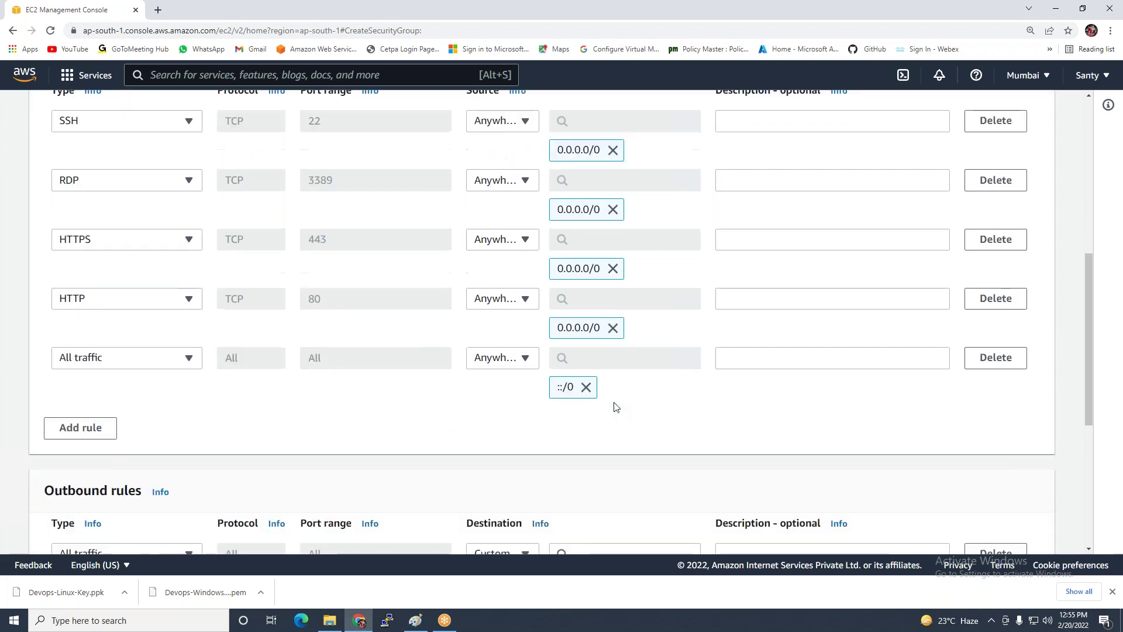
pyautogui.click(952, 534)
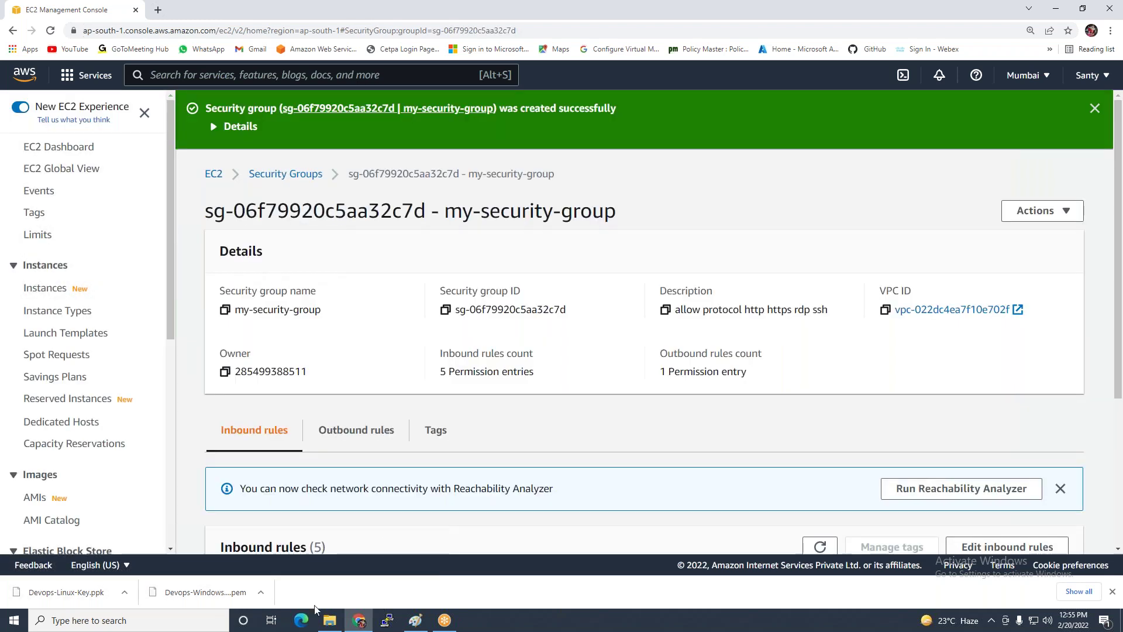
# Step: In Paint, draw a rounded rectangle around the AWS instance-creation steps list
pyautogui.click(416, 621)
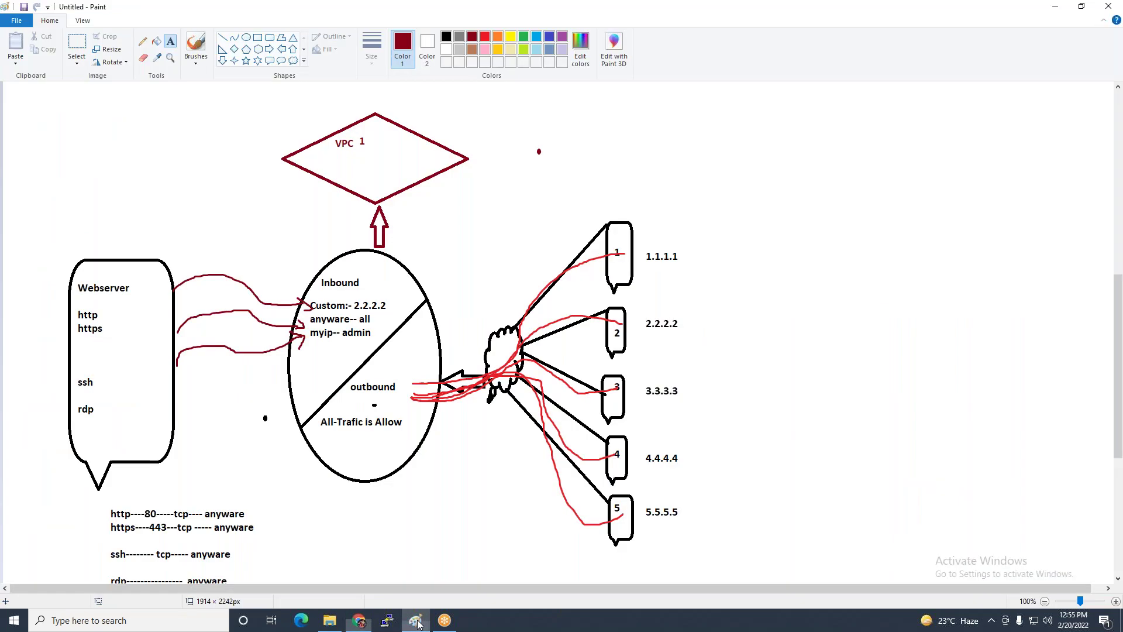
pyautogui.click(200, 176)
pyautogui.click(82, 217)
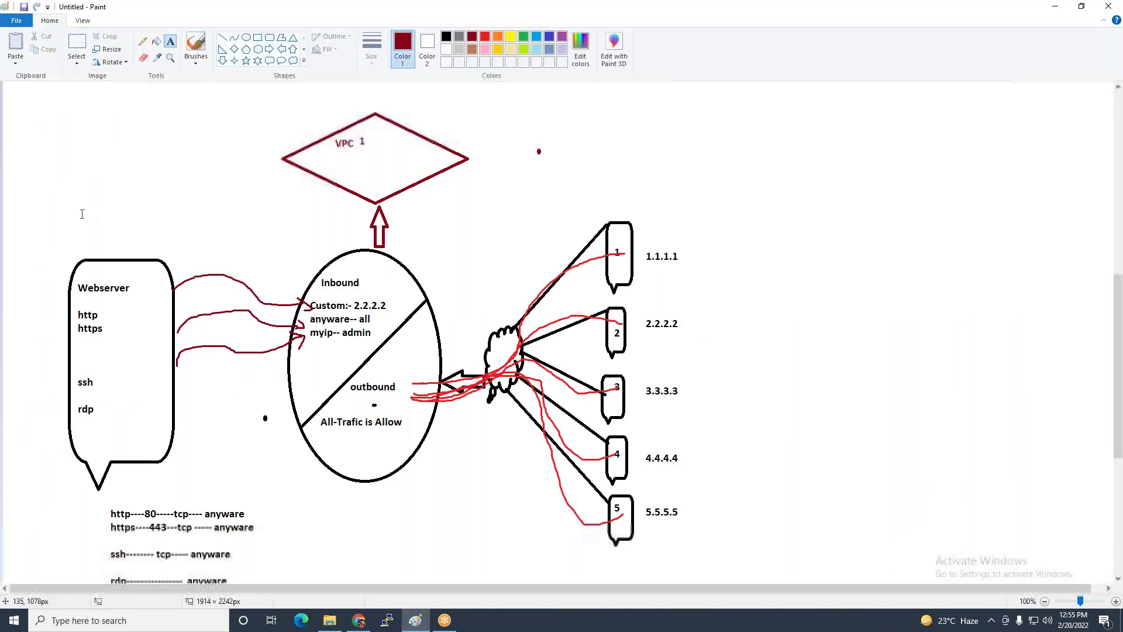
pyautogui.scroll(5, 83, 214)
pyautogui.click(269, 40)
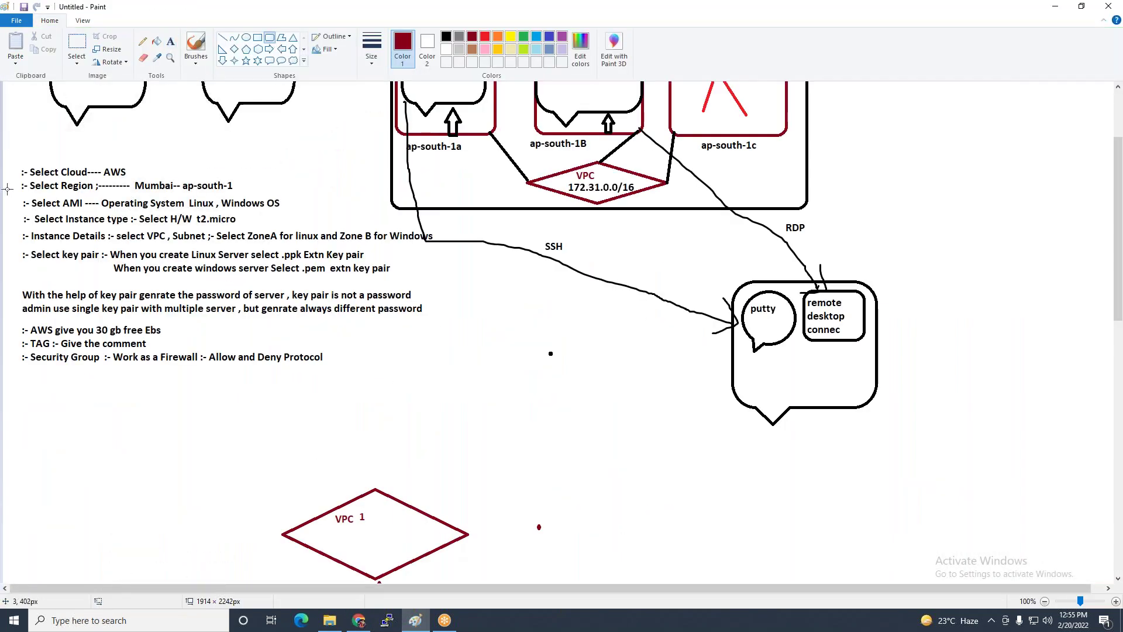
pyautogui.moveTo(8, 156); pyautogui.dragTo(454, 373)
pyautogui.click(176, 436)
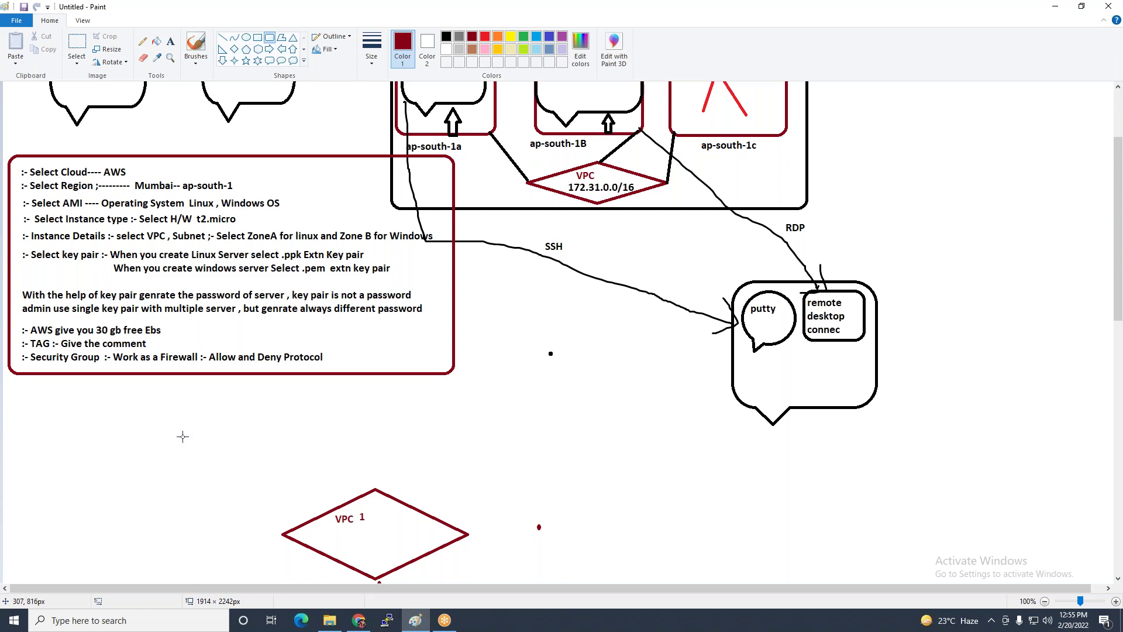
pyautogui.scroll(2, 183, 437)
pyautogui.click(170, 41)
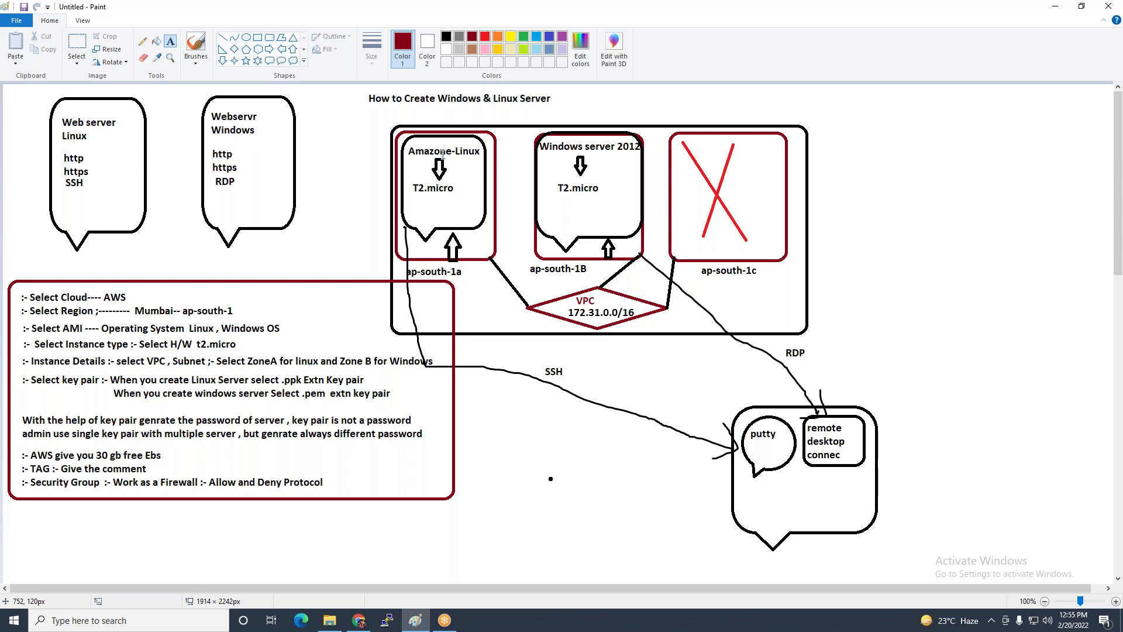
# Step: Write 'ec2-user' under T2.micro in the Linux box and 'administrator' in the Windows box
pyautogui.click(413, 206)
pyautogui.write('ec2-user')
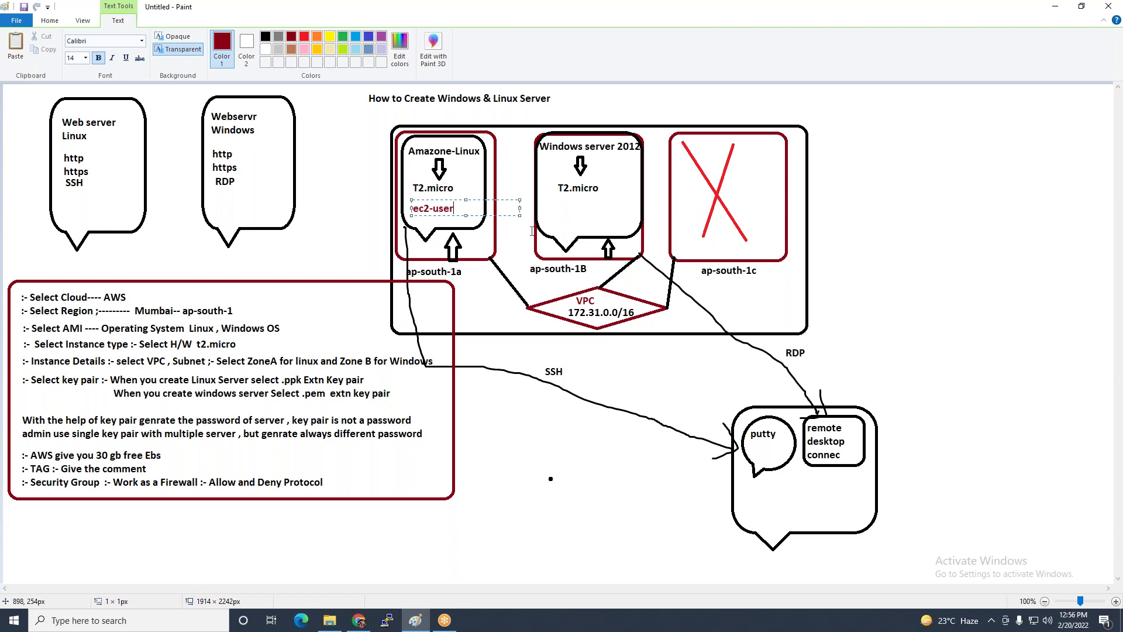
pyautogui.click(548, 206)
pyautogui.click(546, 202)
pyautogui.write('administrator')
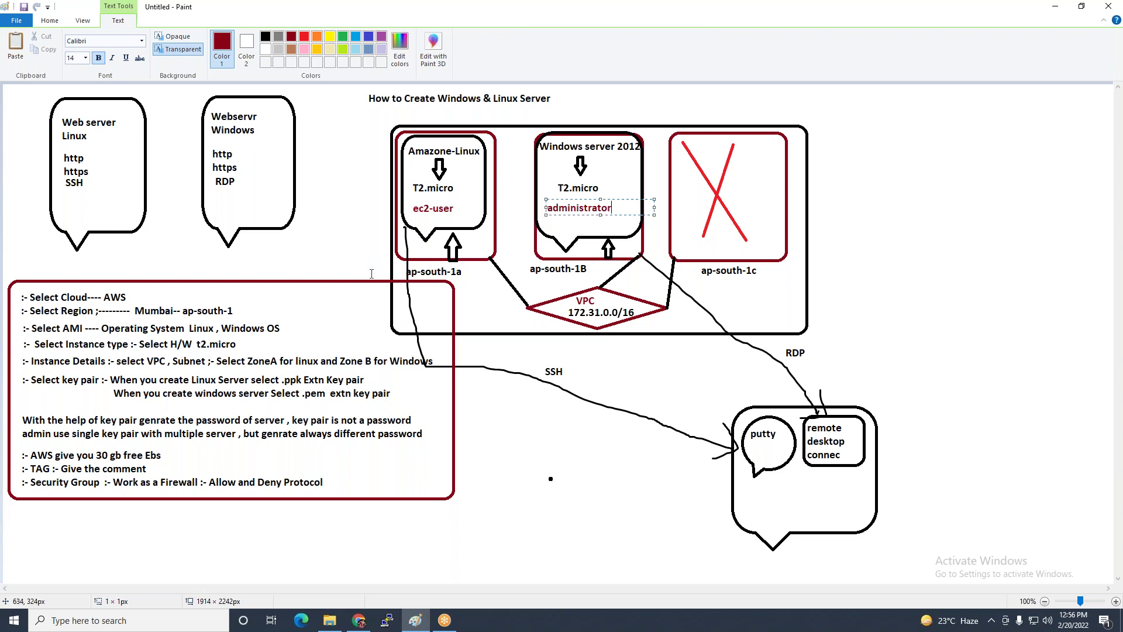
pyautogui.click(374, 224)
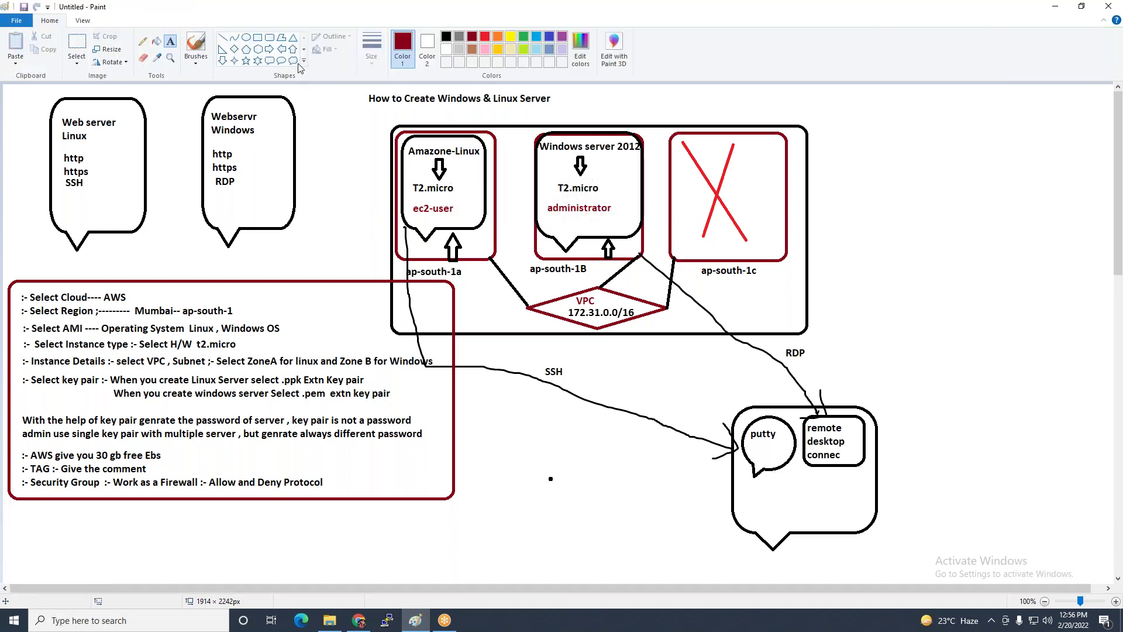
# Step: Draw rounded boxes around the ec2-user and administrator labels
pyautogui.click(271, 39)
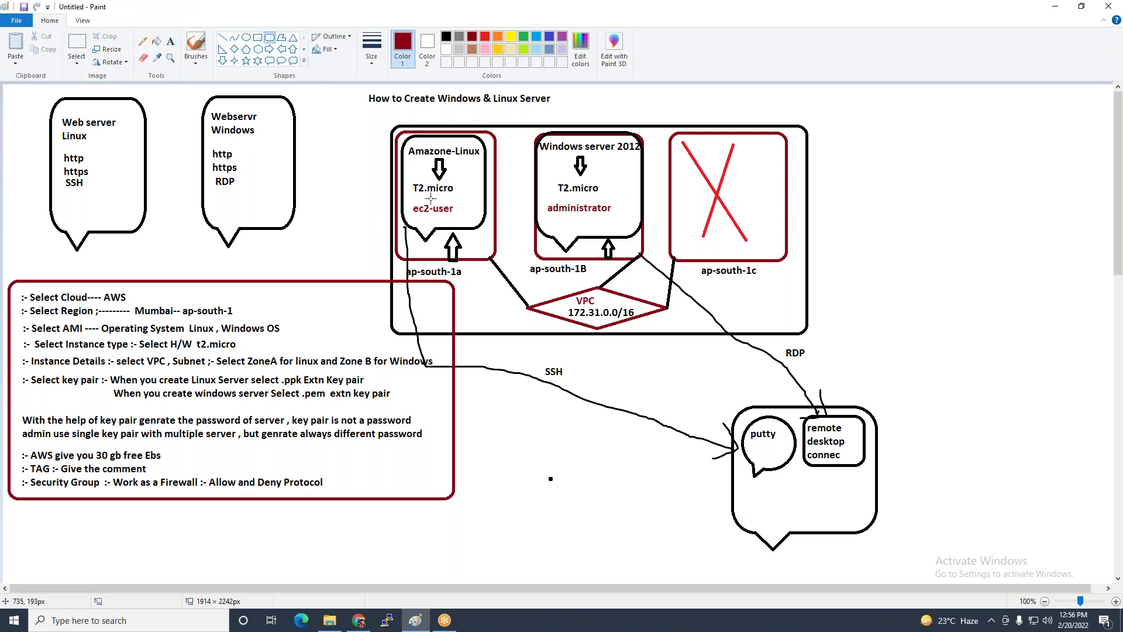
pyautogui.moveTo(406, 199); pyautogui.dragTo(460, 218)
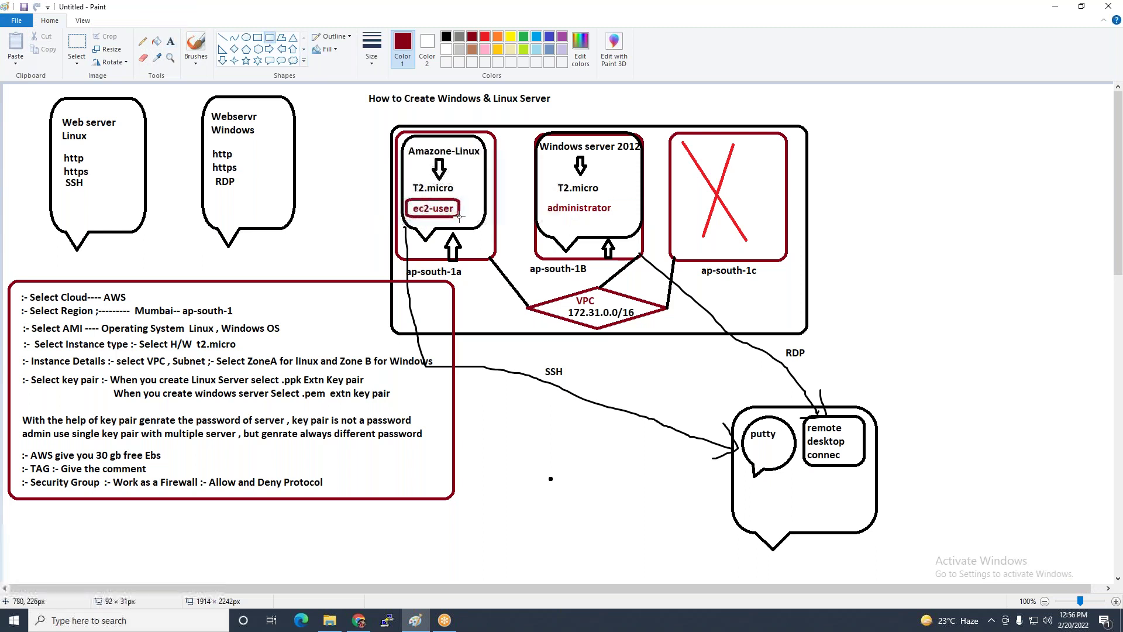
pyautogui.click(563, 231)
pyautogui.moveTo(543, 200); pyautogui.dragTo(621, 218)
pyautogui.click(353, 226)
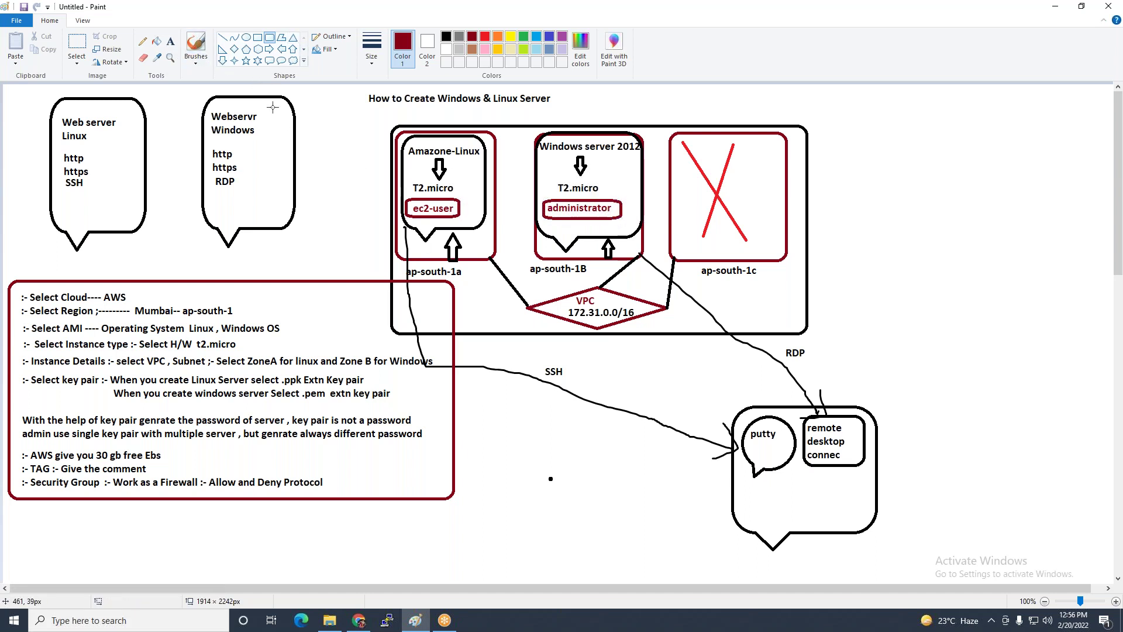
# Step: Brush check marks beside the Windows and Linux web server notes
pyautogui.click(196, 44)
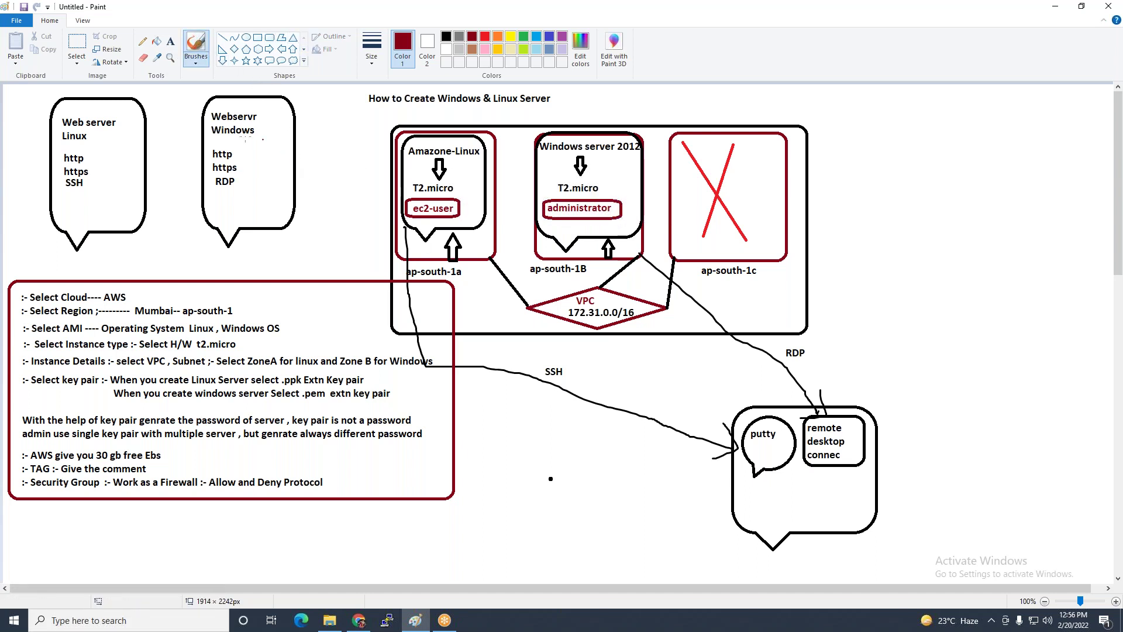
pyautogui.moveTo(251, 142); pyautogui.dragTo(323, 122)
pyautogui.moveTo(100, 142)
pyautogui.mouseDown()
pyautogui.moveTo(111, 149)
pyautogui.moveTo(166, 119)
pyautogui.mouseUp()
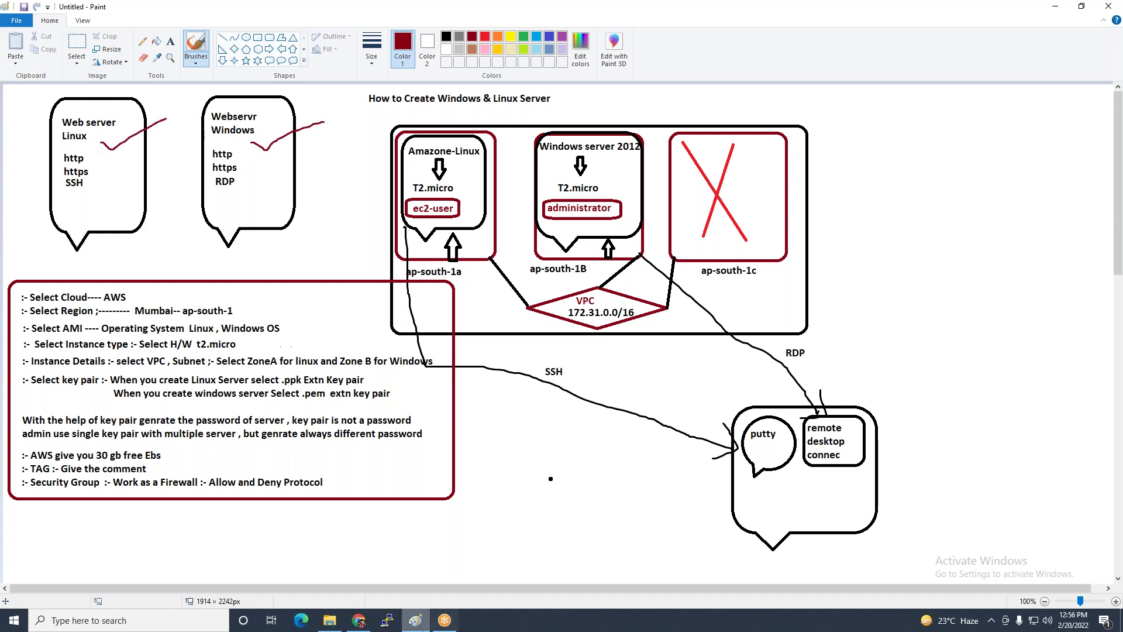
pyautogui.click(358, 621)
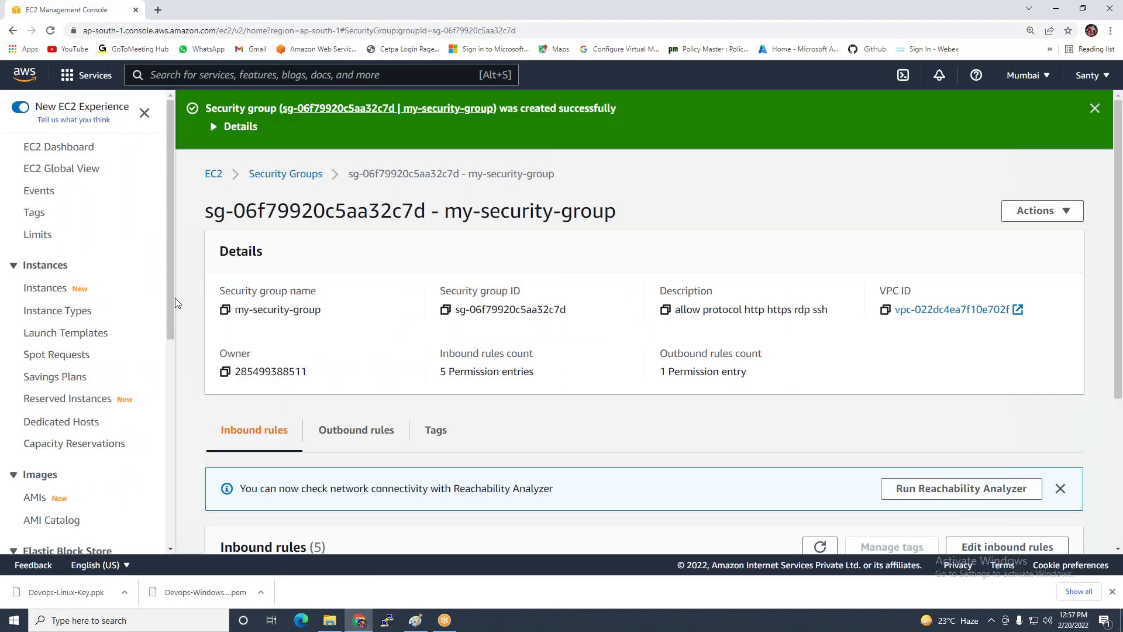
# Step: Find EC2 via the service search and open its Instances list showing Jenkins-Server
pyautogui.click(210, 79)
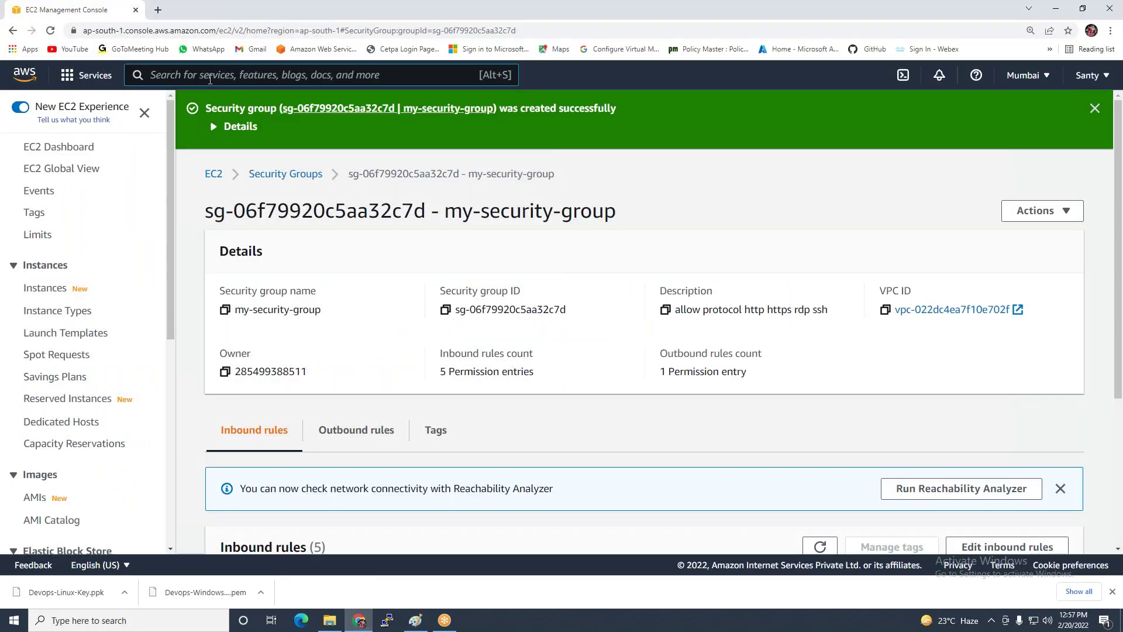
pyautogui.write('ec2')
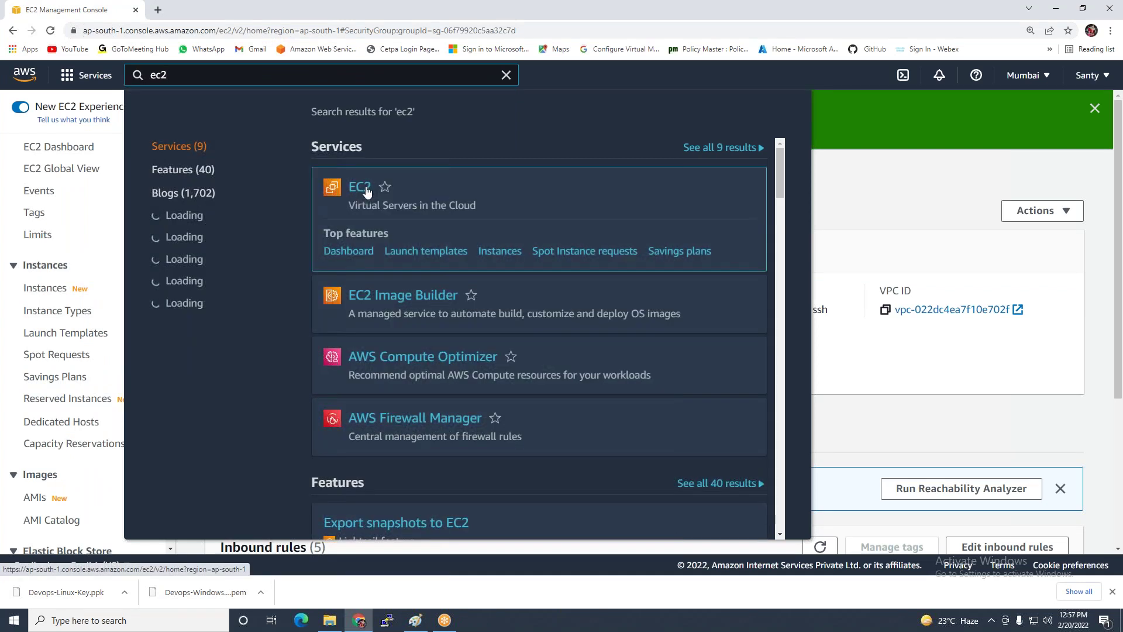
pyautogui.click(366, 192)
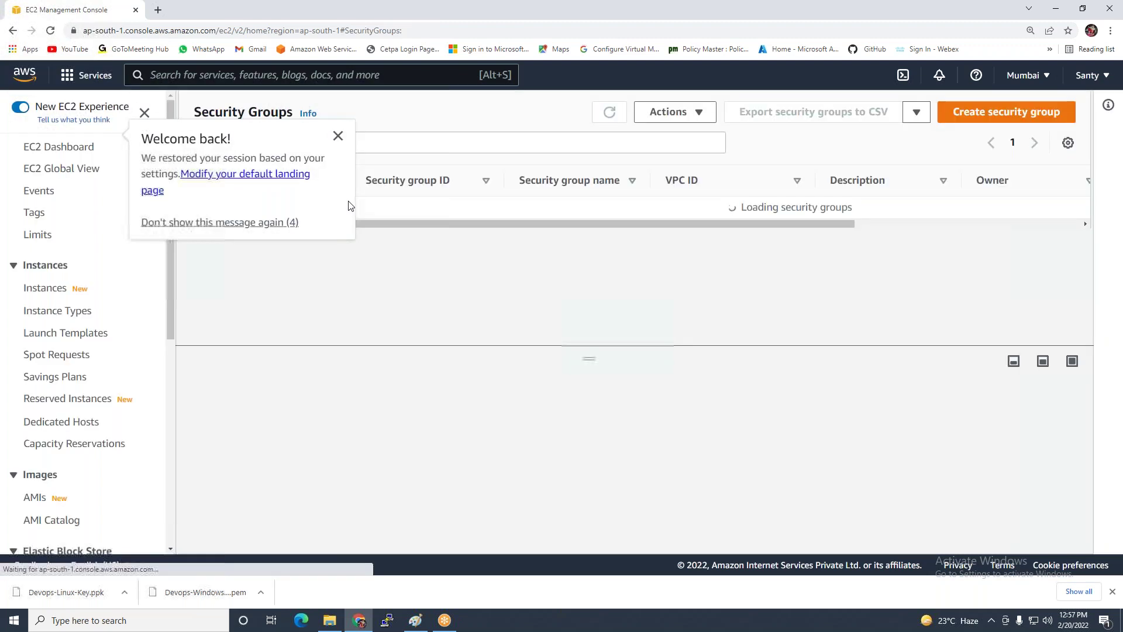
pyautogui.click(338, 136)
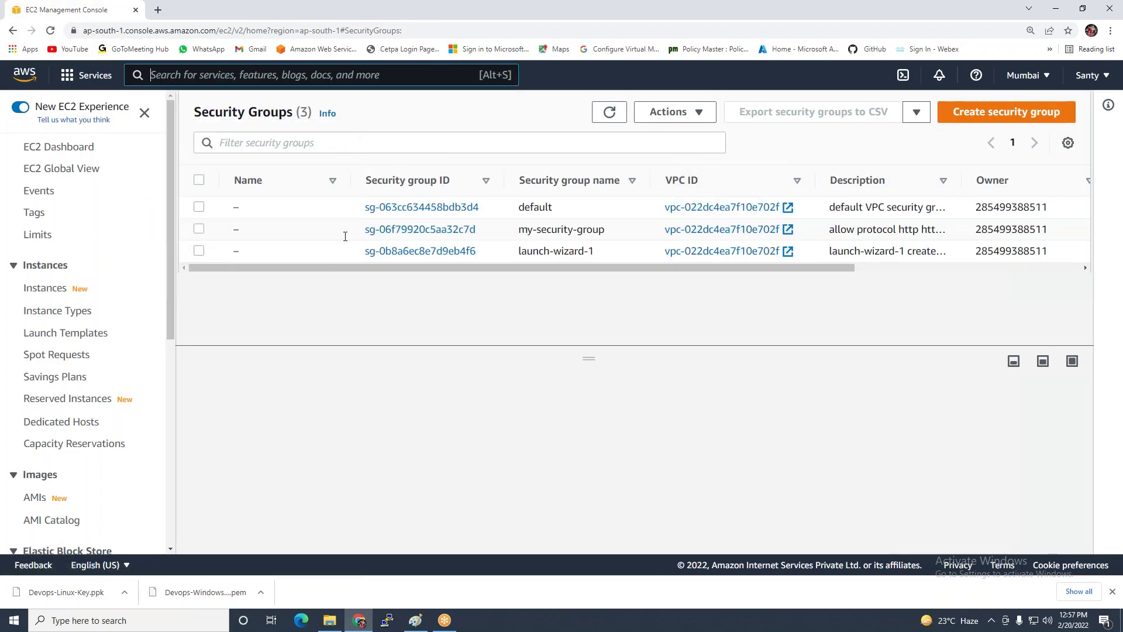
pyautogui.click(40, 296)
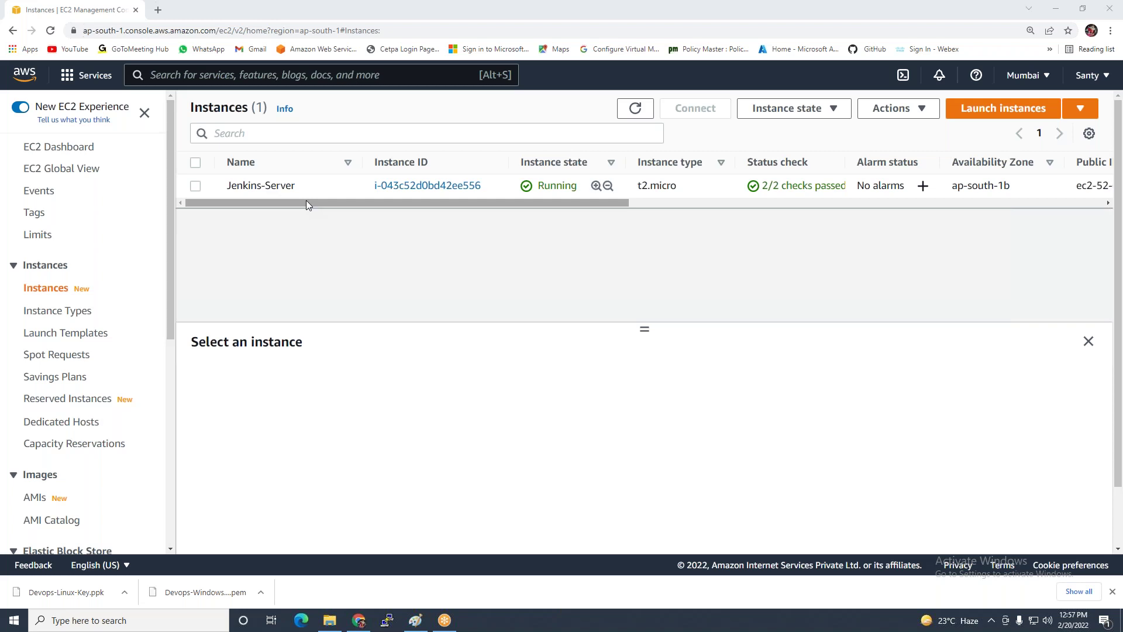
# Step: Briefly select then deselect Jenkins-Server, and launch a new instance to reach Choose an AMI
pyautogui.click(195, 187)
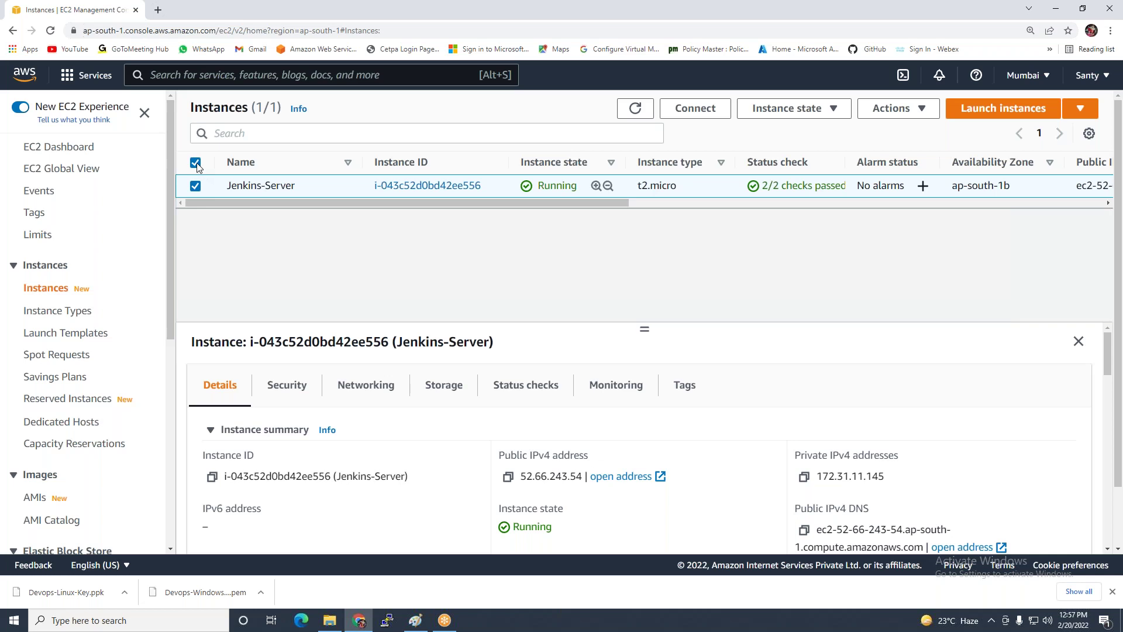
pyautogui.click(195, 186)
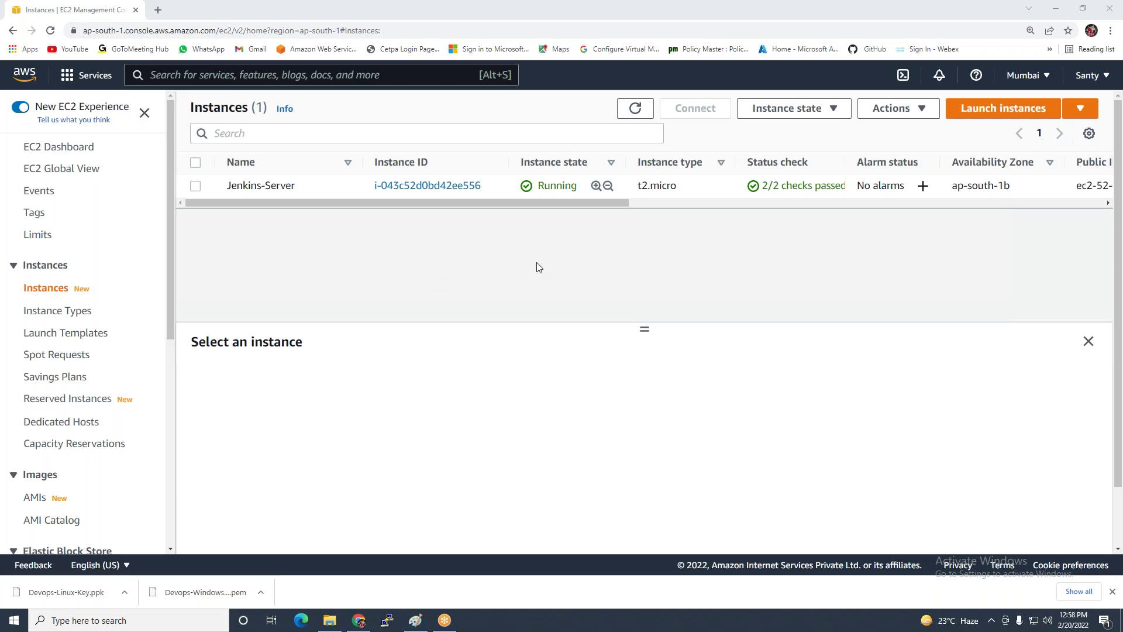
pyautogui.click(985, 107)
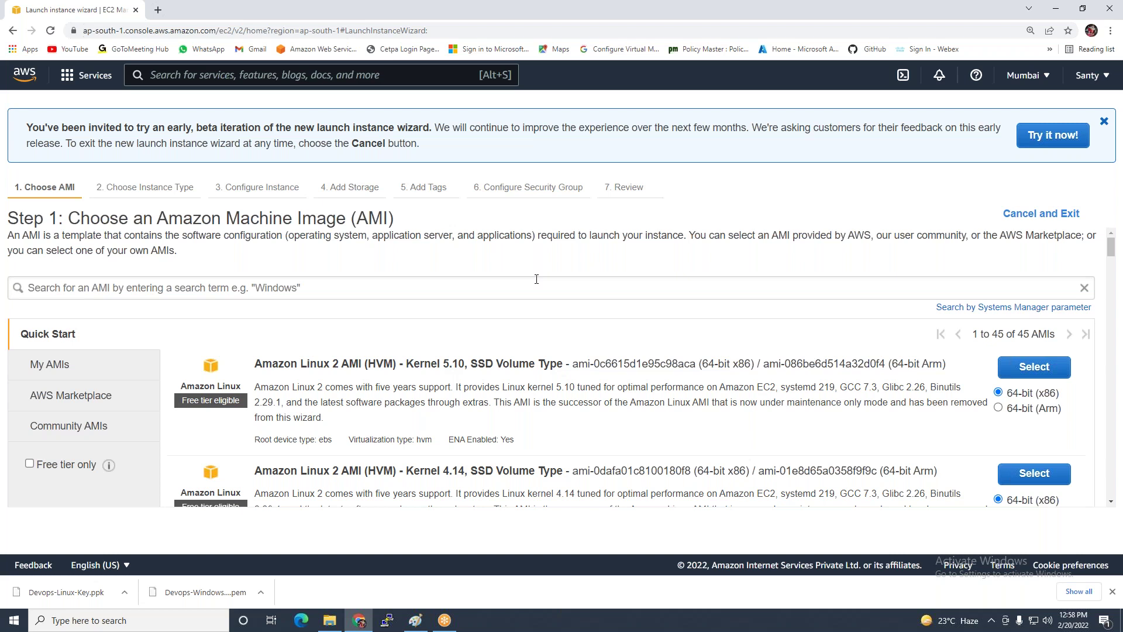
# Step: Select the Amazon Linux 2 Kernel 5.10 AMI and keep the t2.micro instance type
pyautogui.scroll(-1, 321, 395)
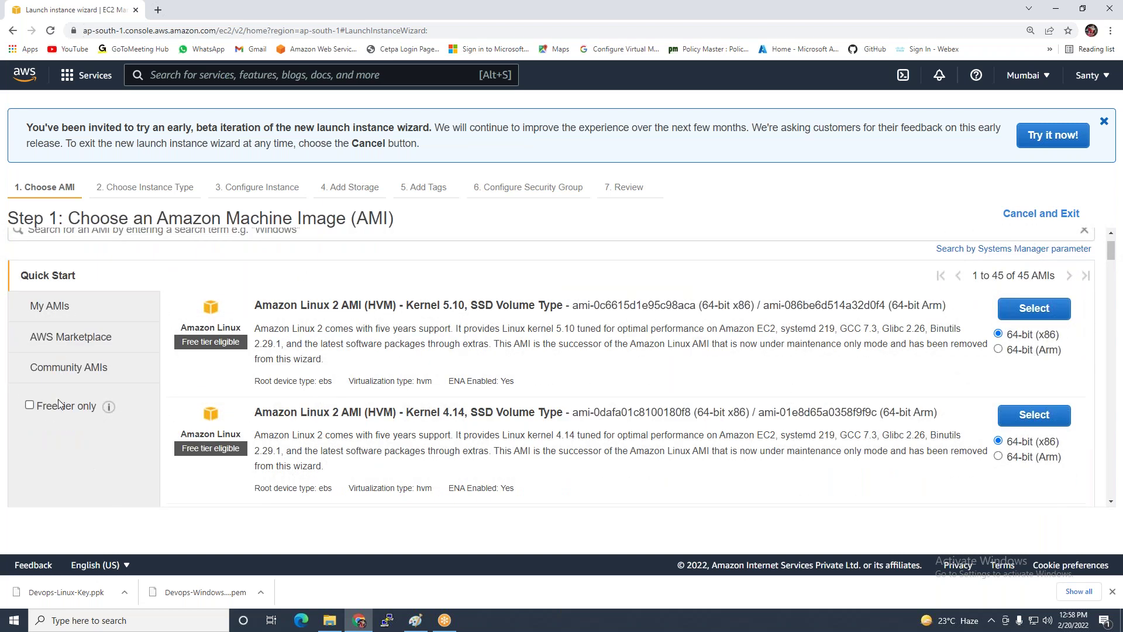
pyautogui.click(78, 379)
pyautogui.scroll(-2, 88, 375)
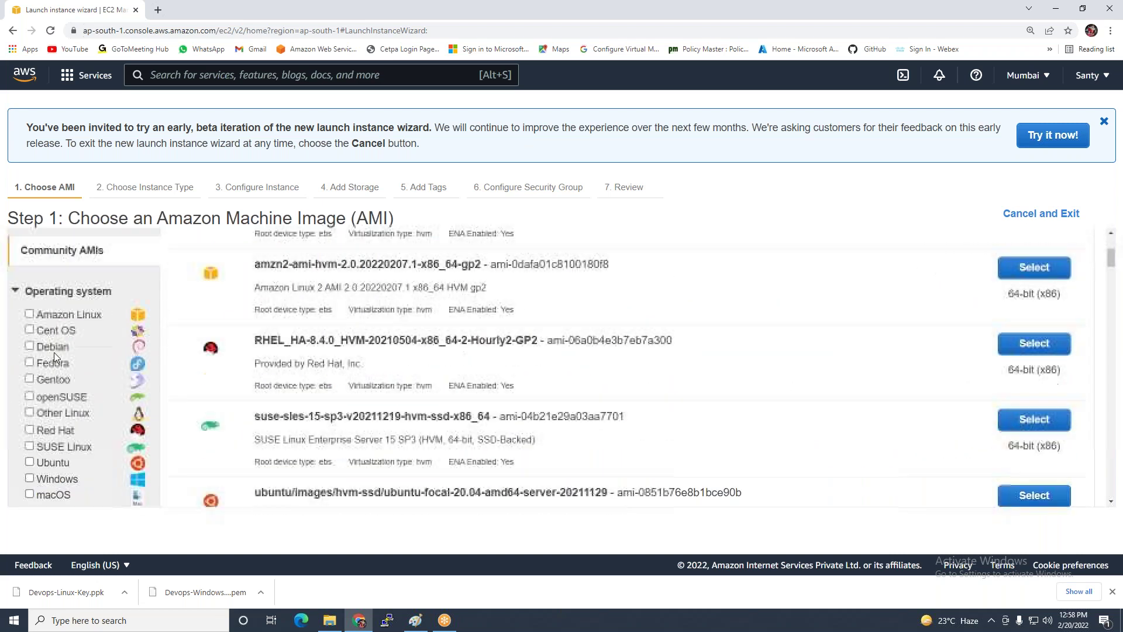
pyautogui.scroll(3, 87, 405)
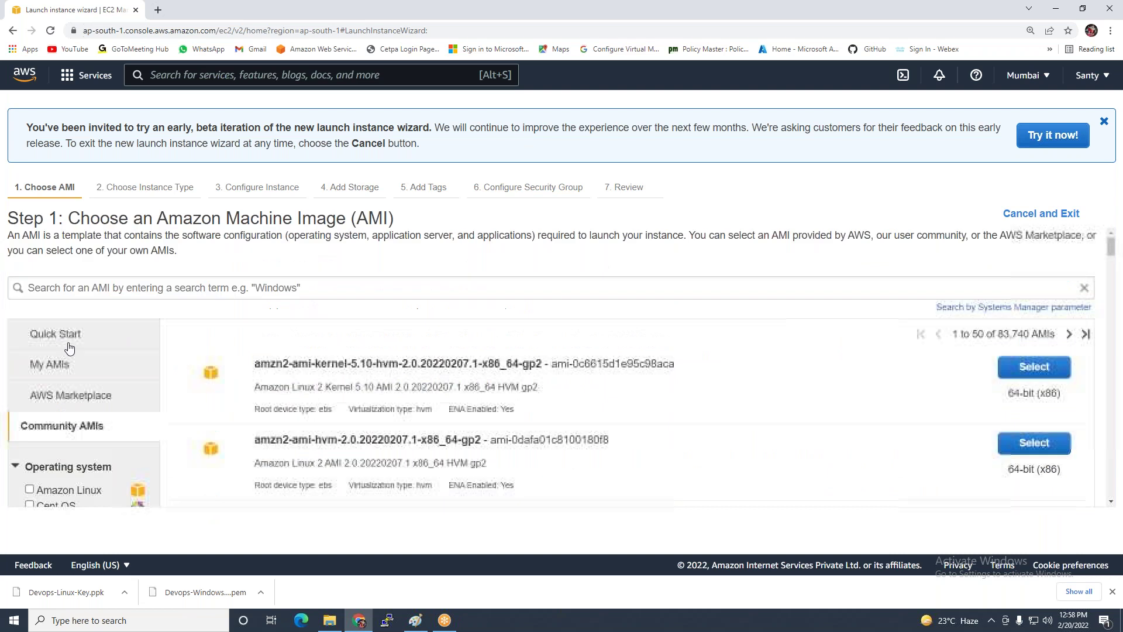
pyautogui.click(59, 340)
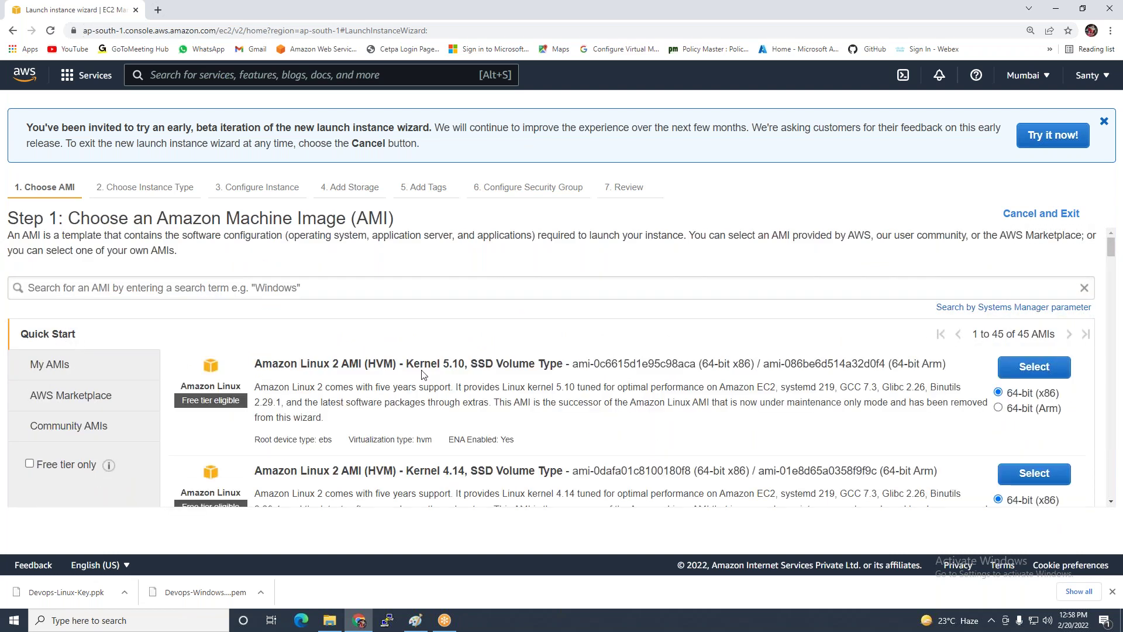
pyautogui.moveTo(201, 403); pyautogui.dragTo(262, 403)
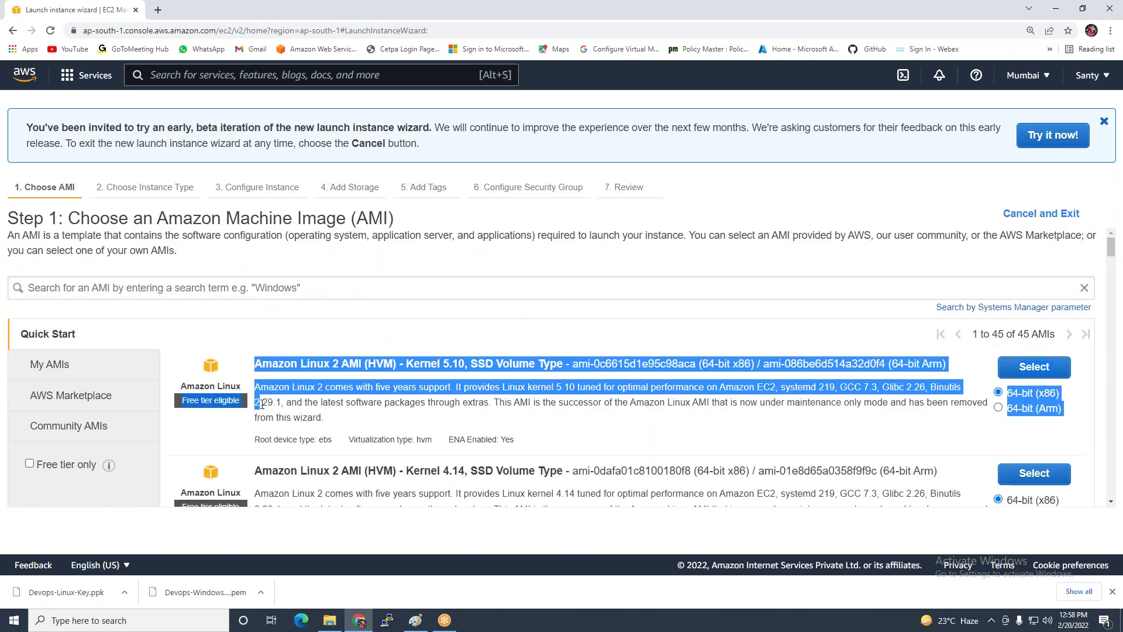
pyautogui.click(1033, 367)
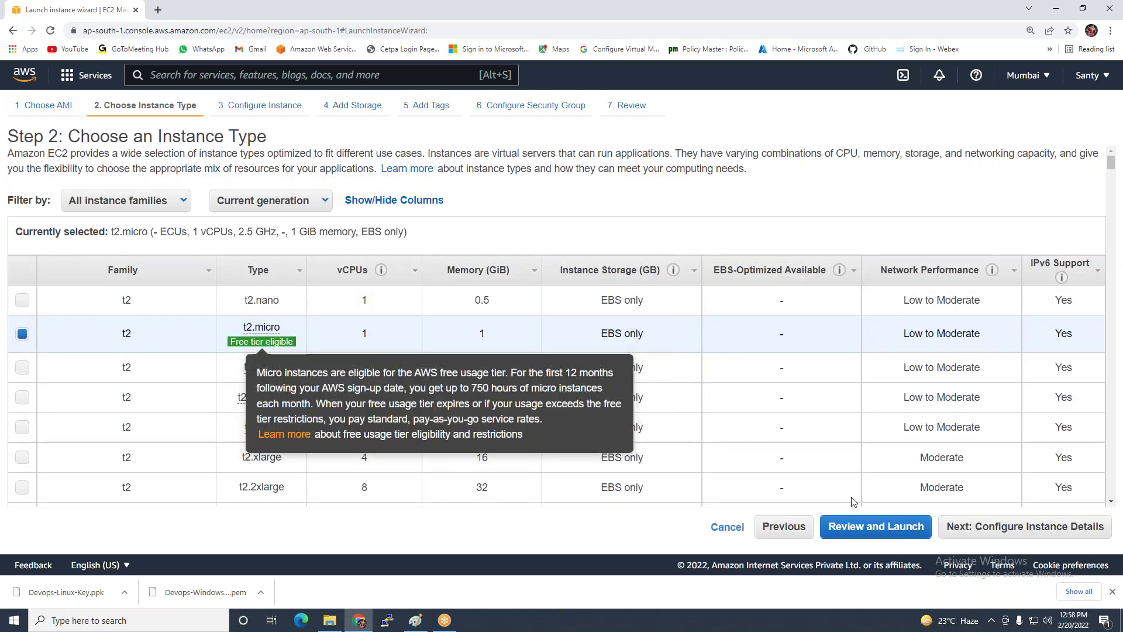
pyautogui.click(958, 531)
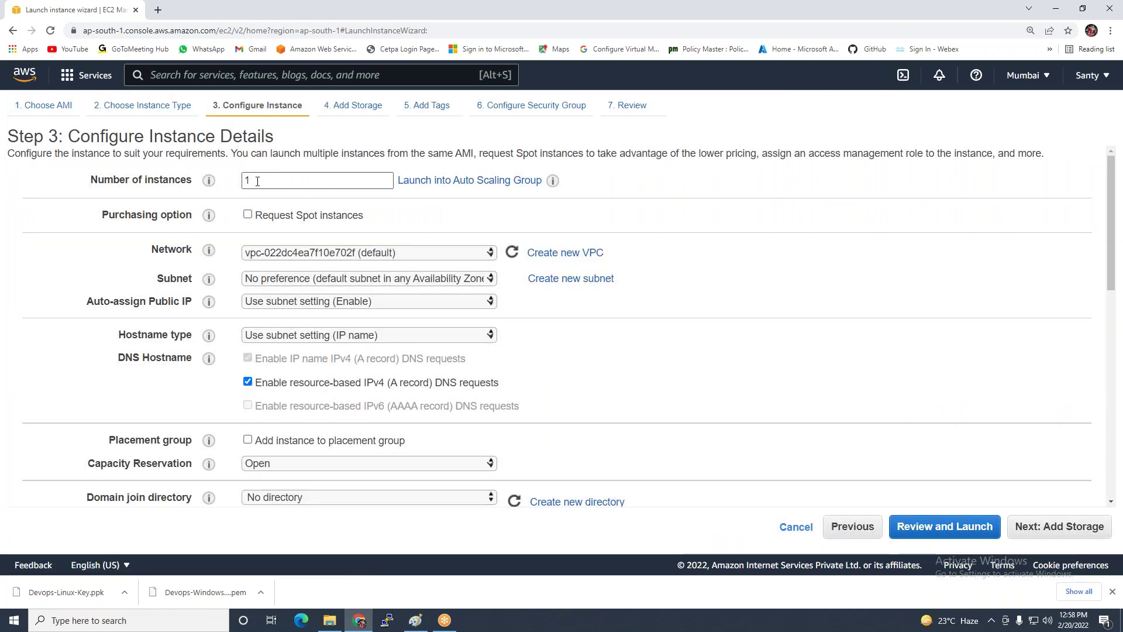
# Step: Keep the default VPC and place the instance in the ap-south-1a subnet
pyautogui.click(357, 260)
pyautogui.click(357, 266)
pyautogui.click(360, 280)
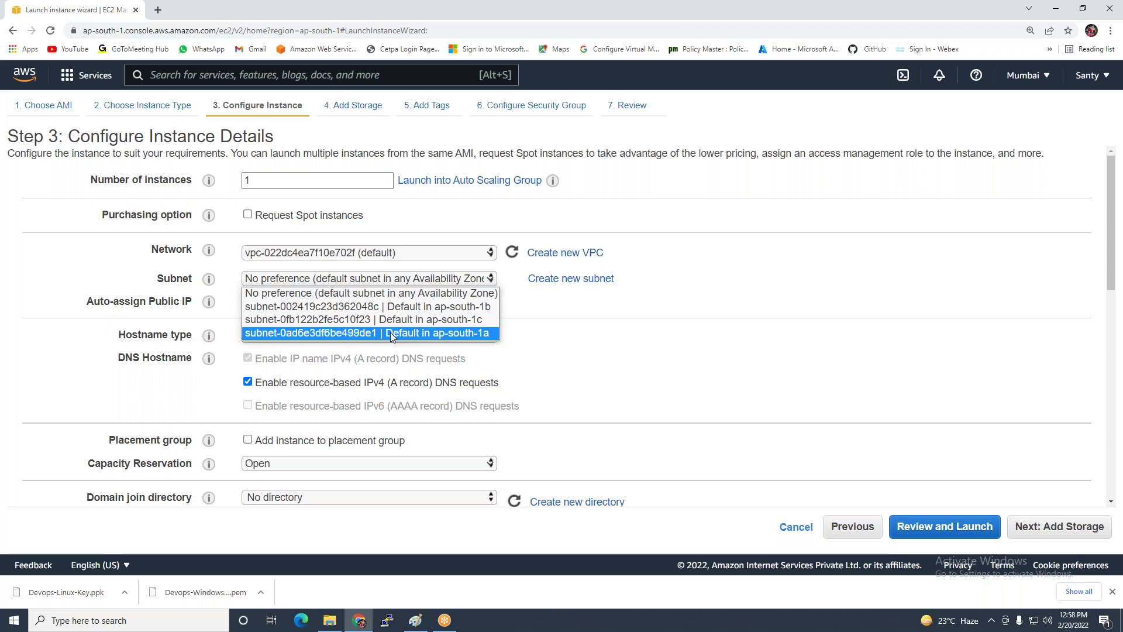
pyautogui.click(458, 332)
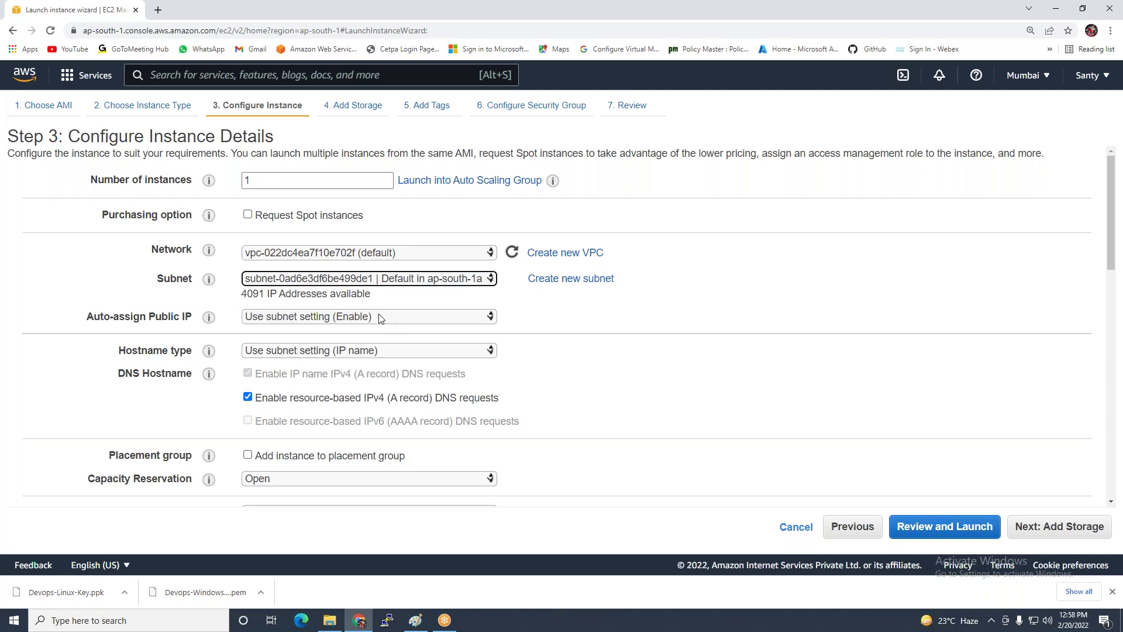
# Step: Set the root volume size to 10 GiB
pyautogui.click(1034, 527)
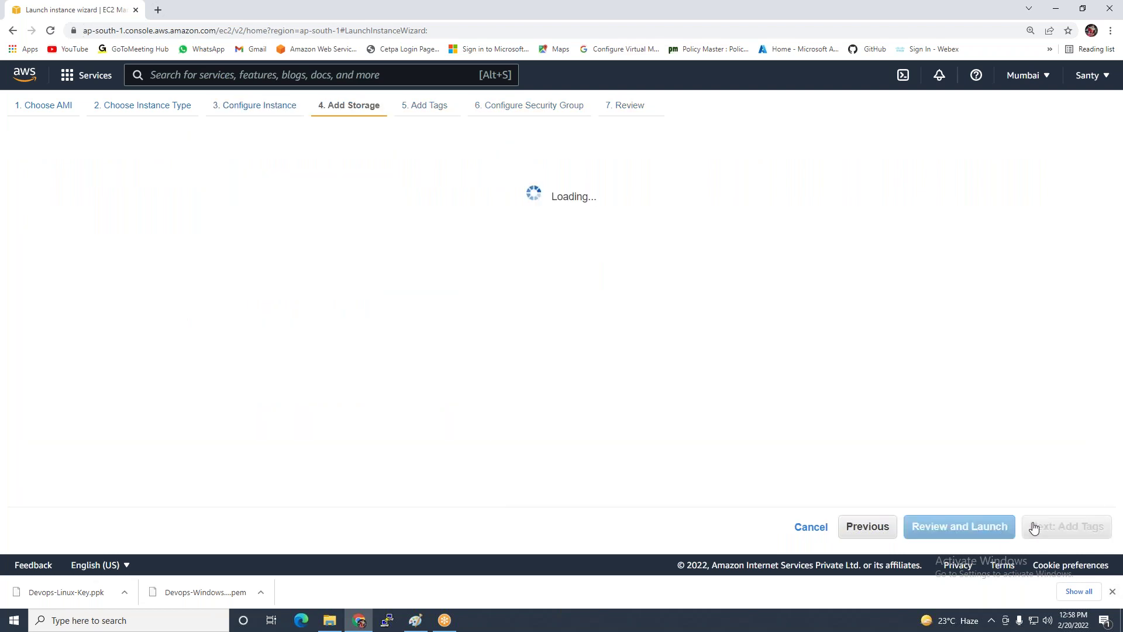
pyautogui.moveTo(193, 353); pyautogui.dragTo(282, 350)
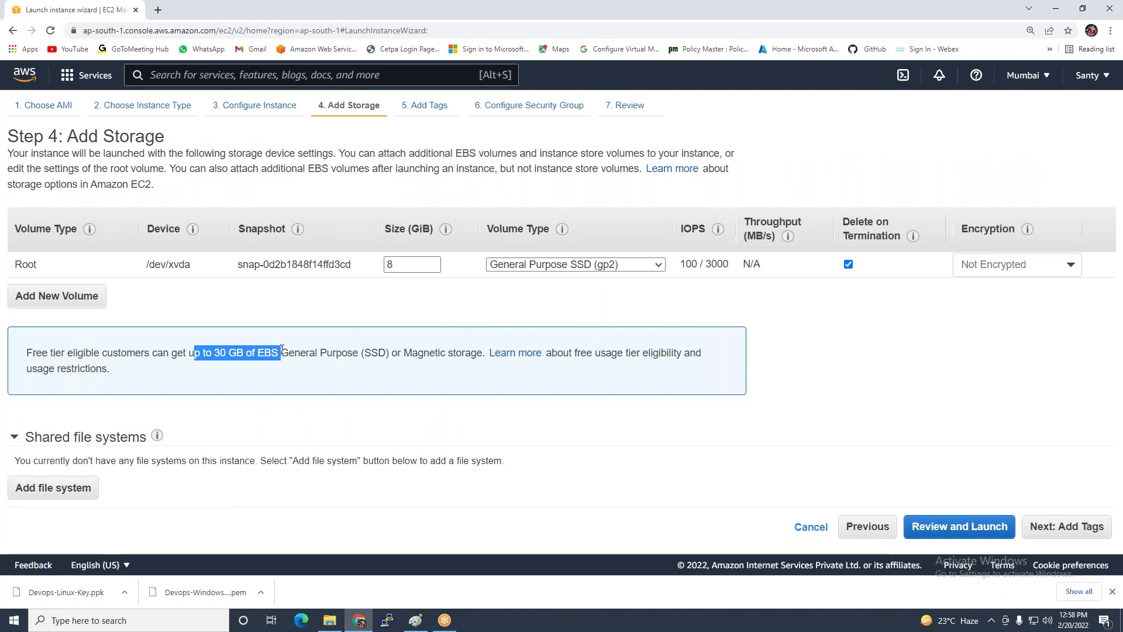
pyautogui.click(310, 380)
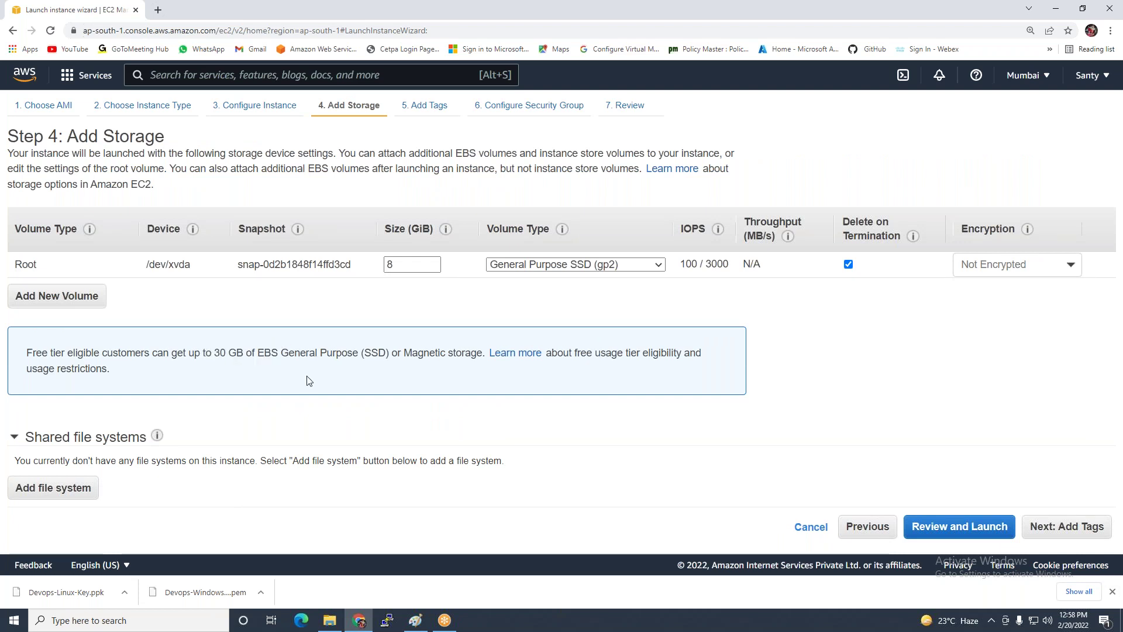
pyautogui.doubleClick(404, 261)
pyautogui.write('10')
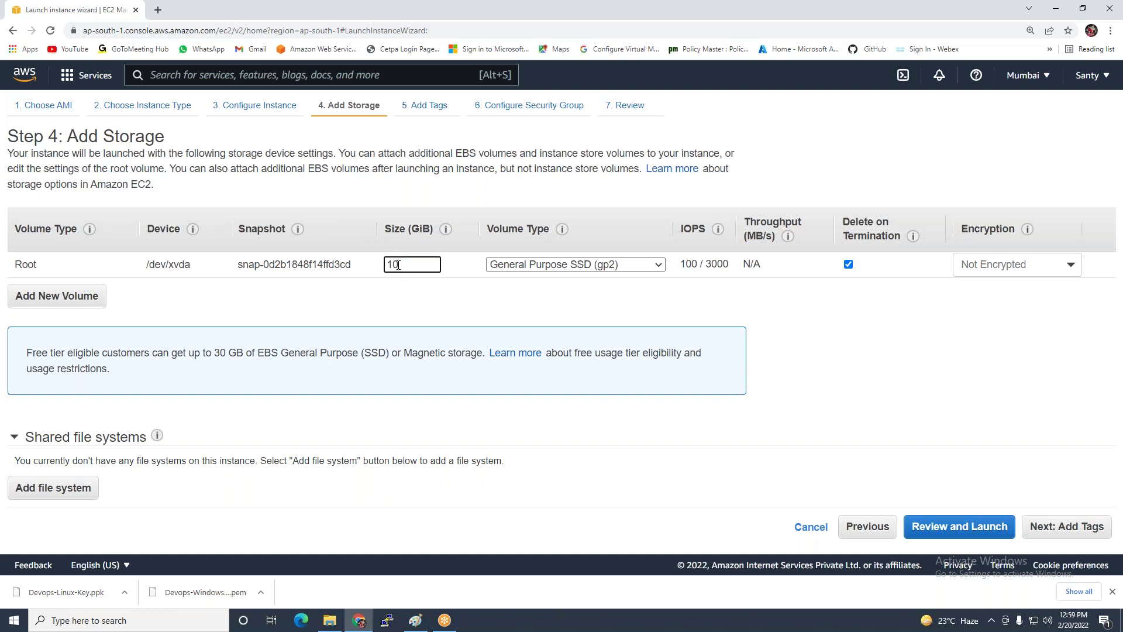
# Step: Add a Name tag row to the instance
pyautogui.click(1039, 527)
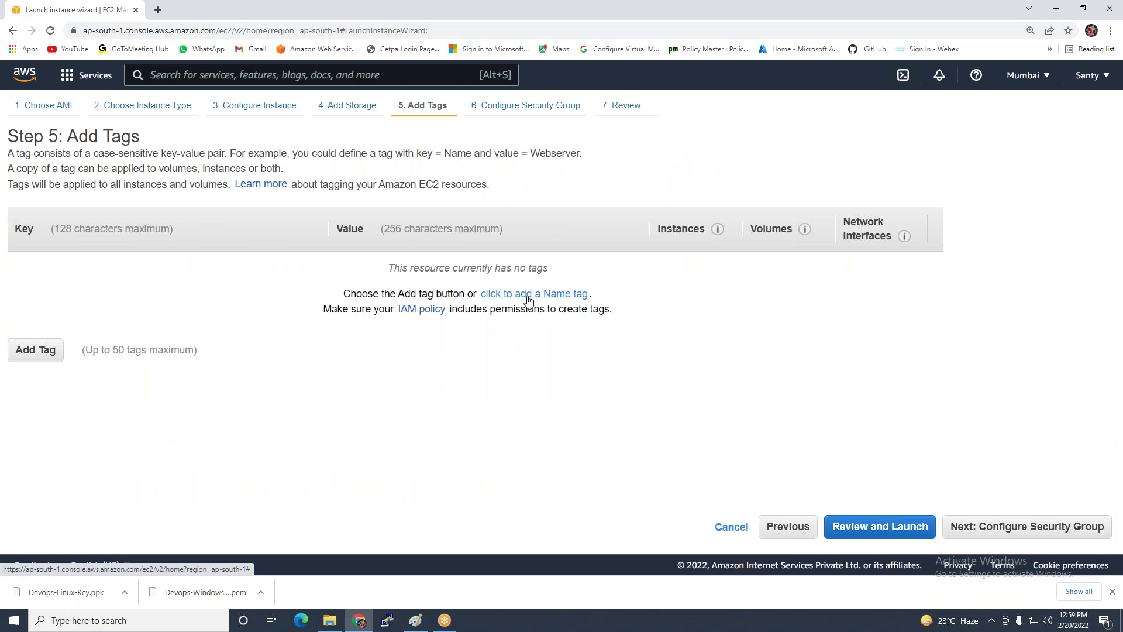
pyautogui.click(528, 300)
pyautogui.click(404, 273)
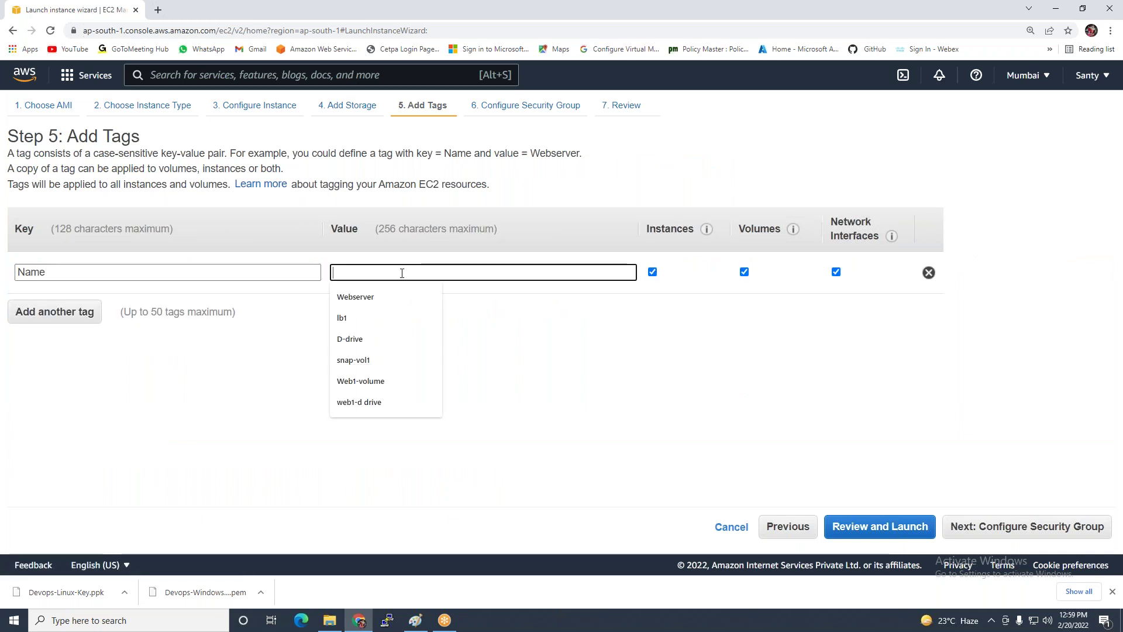
# Step: Check the Paint diagram, then return to the EC2 launch wizard
pyautogui.click(415, 619)
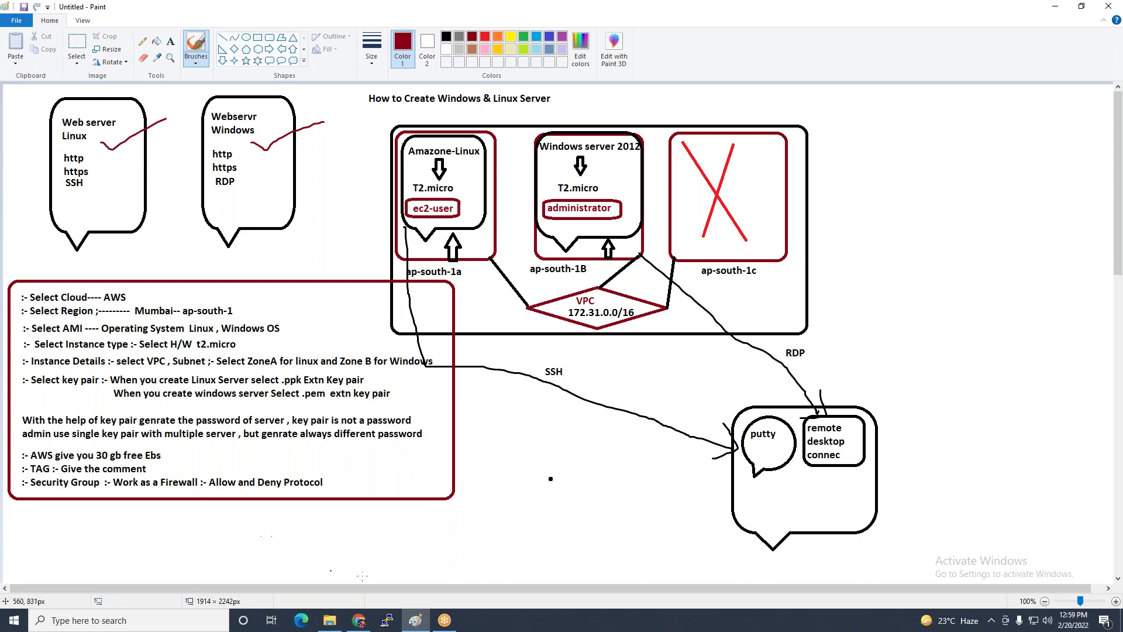
pyautogui.click(419, 620)
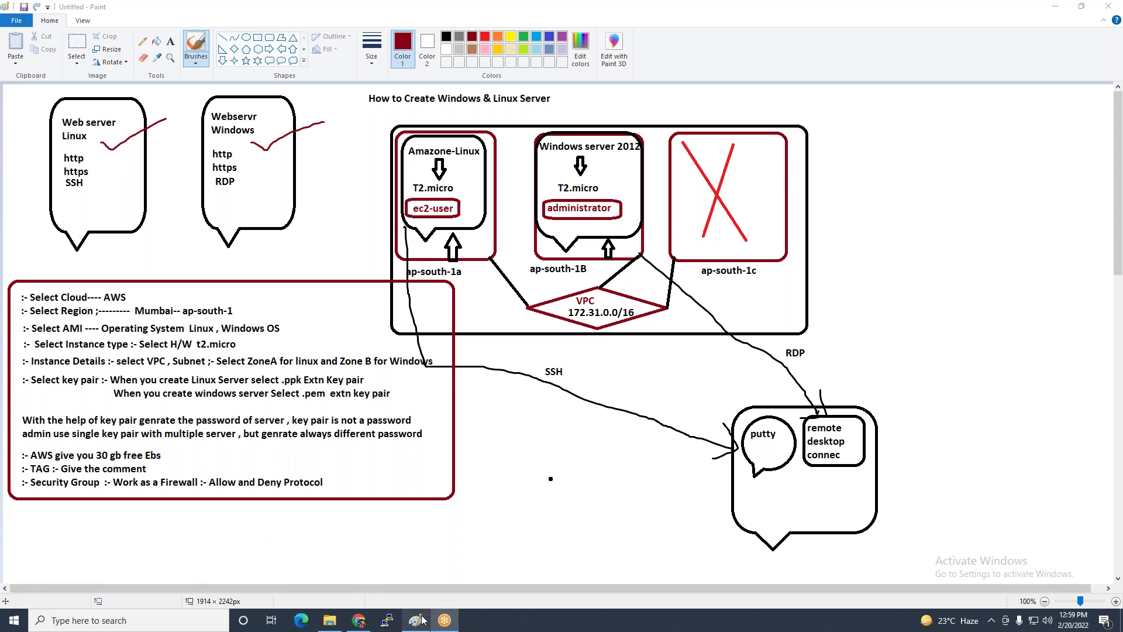
pyautogui.click(359, 620)
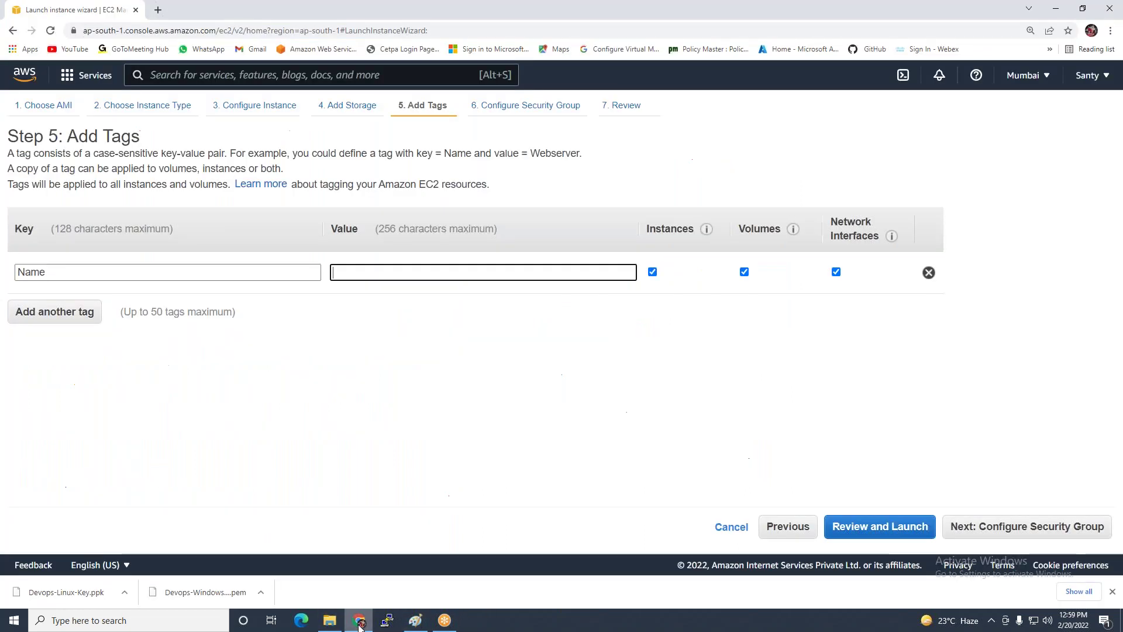
# Step: Set the Name tag value to Linux-Webserver
pyautogui.click(431, 275)
pyautogui.write('L')
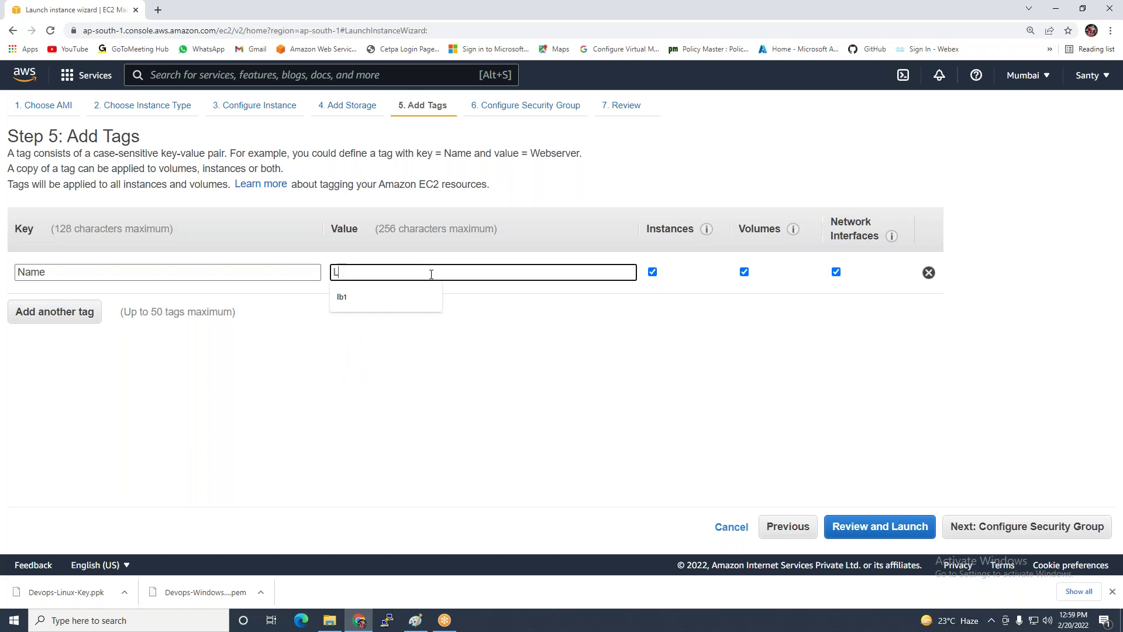
pyautogui.write('inux-Webserver')
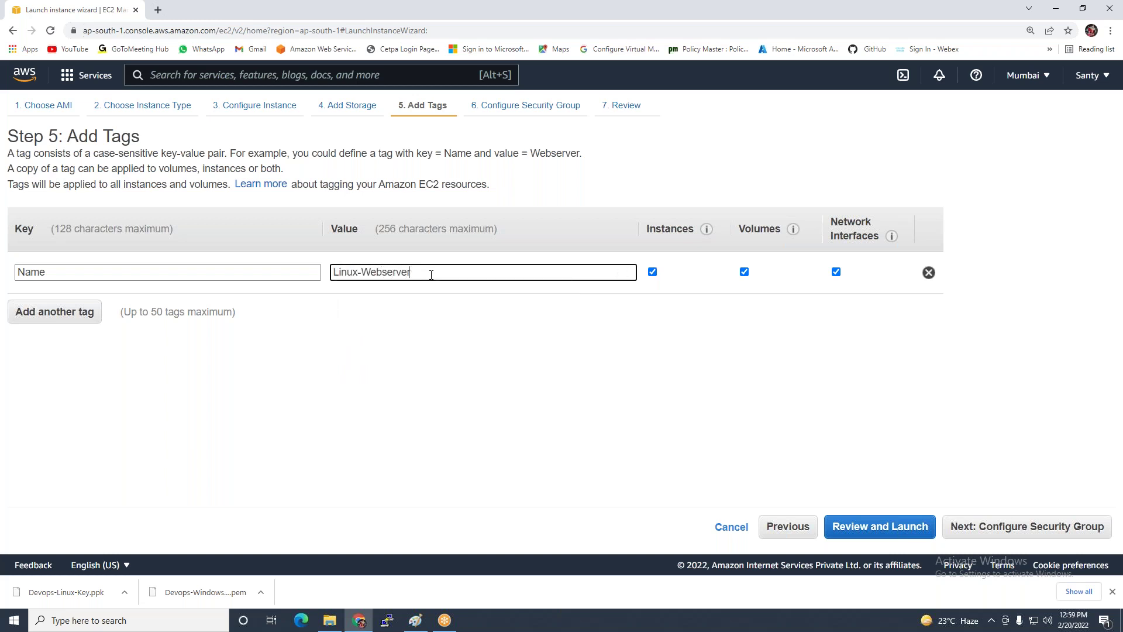
pyautogui.click(1013, 534)
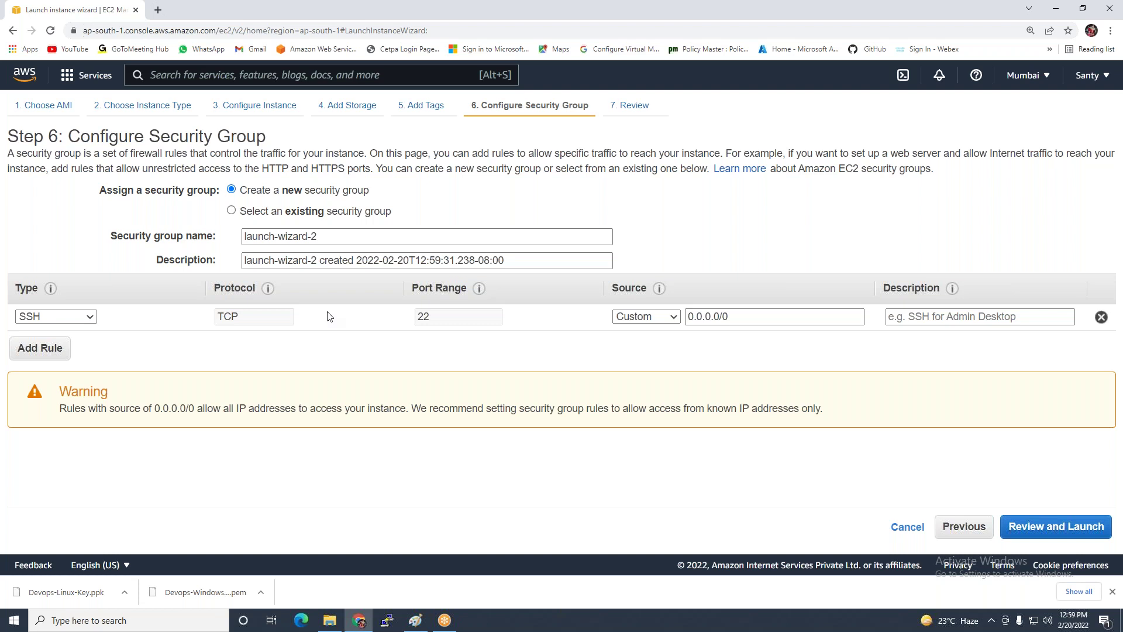
# Step: Assign the existing my-security-group, review the settings and start the launch
pyautogui.click(306, 221)
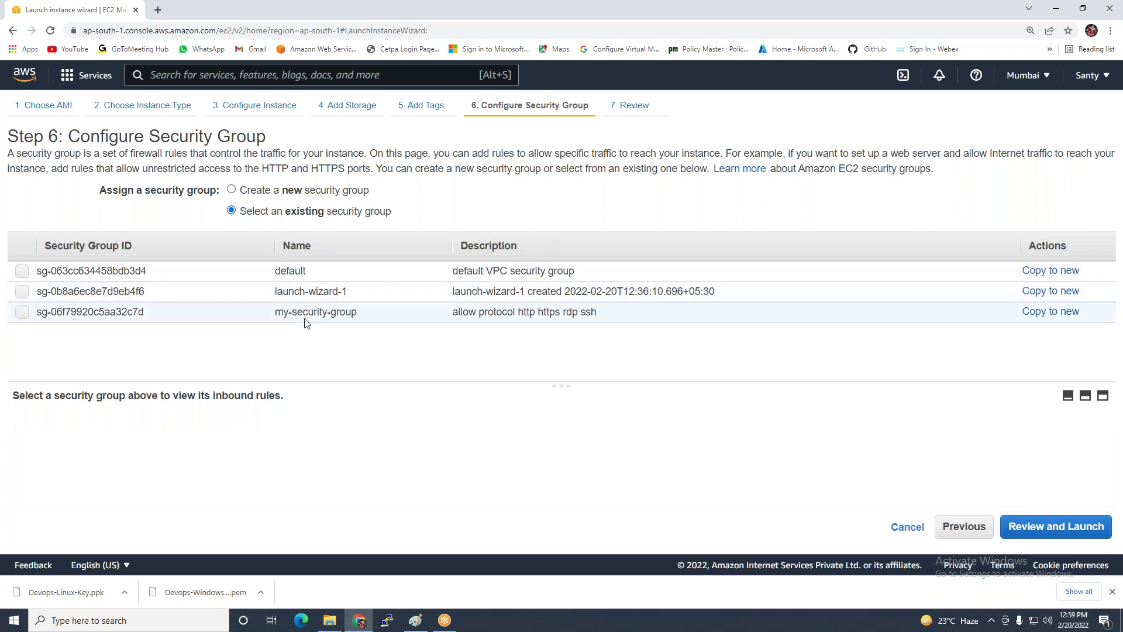
pyautogui.click(304, 312)
pyautogui.click(1059, 529)
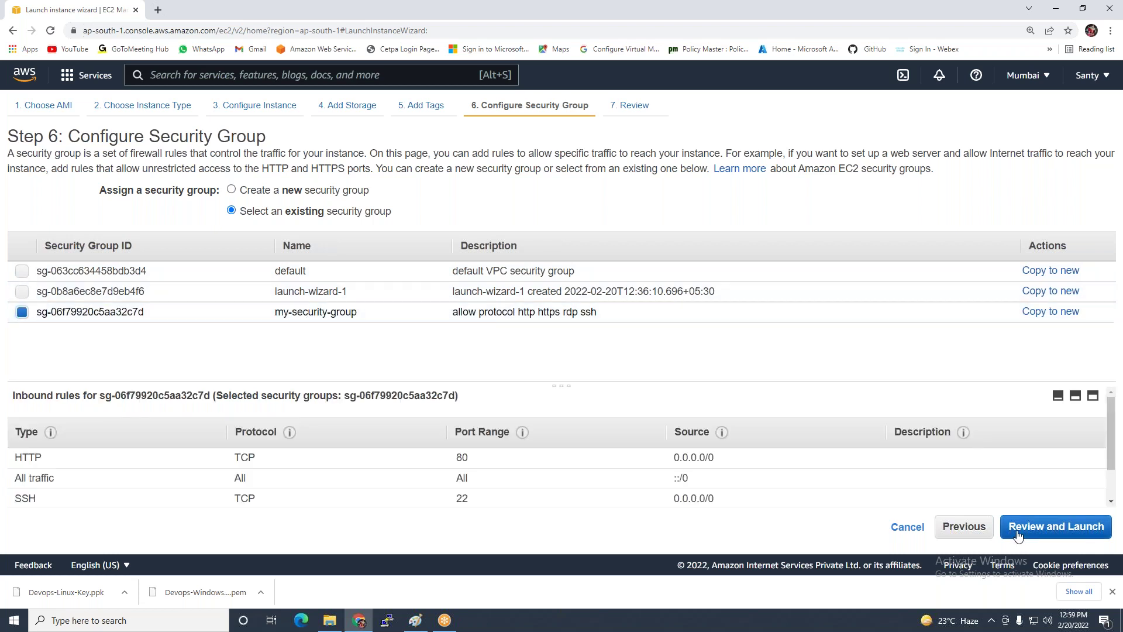
pyautogui.click(1066, 530)
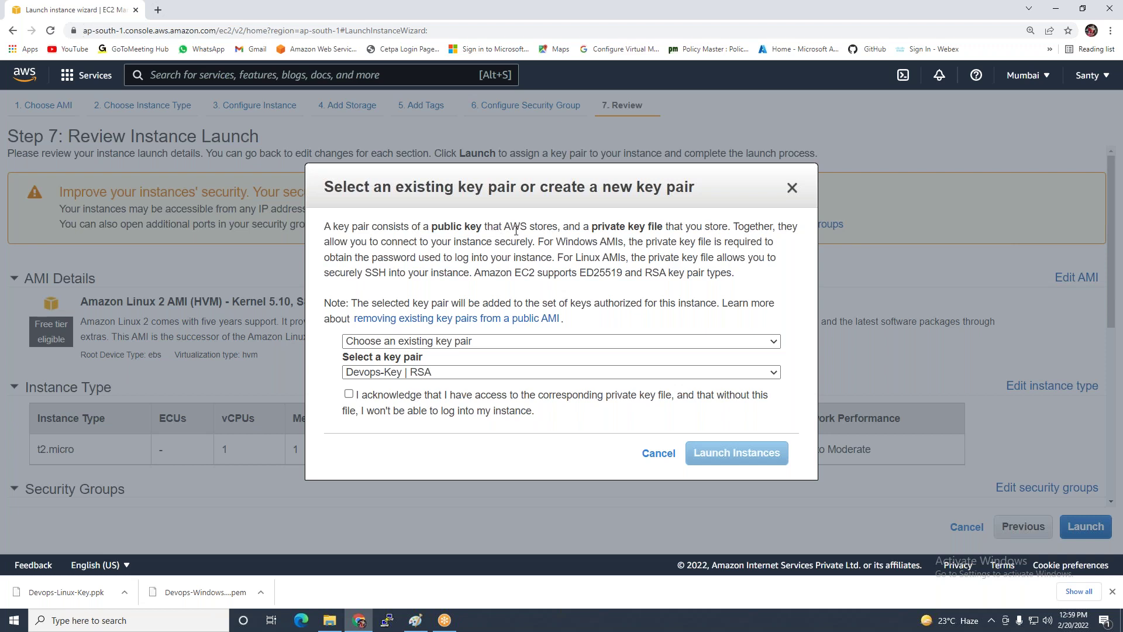
# Step: Launch Linux-Webserver with the existing Devops-Linux-Key key pair and view the Instances list
pyautogui.click(415, 342)
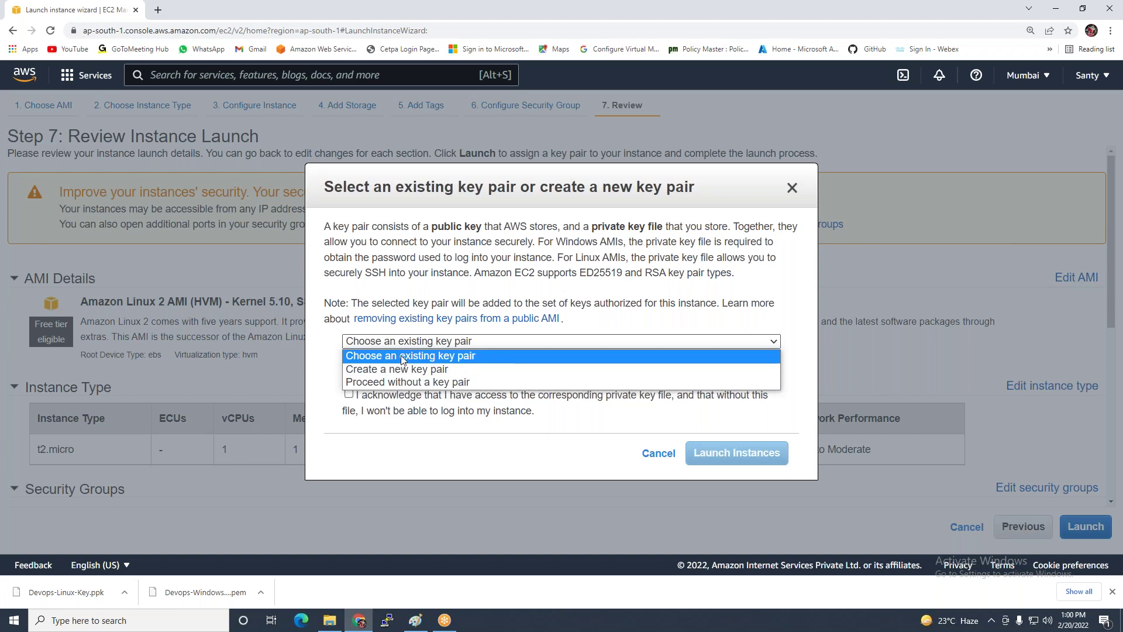
pyautogui.click(402, 356)
pyautogui.click(401, 375)
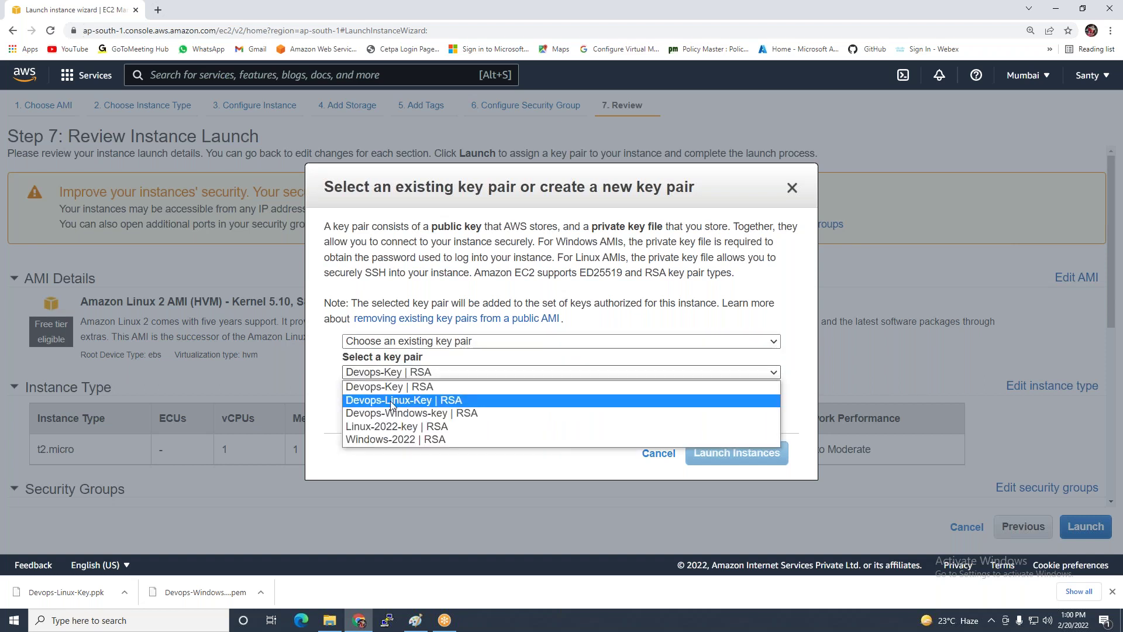
pyautogui.click(385, 402)
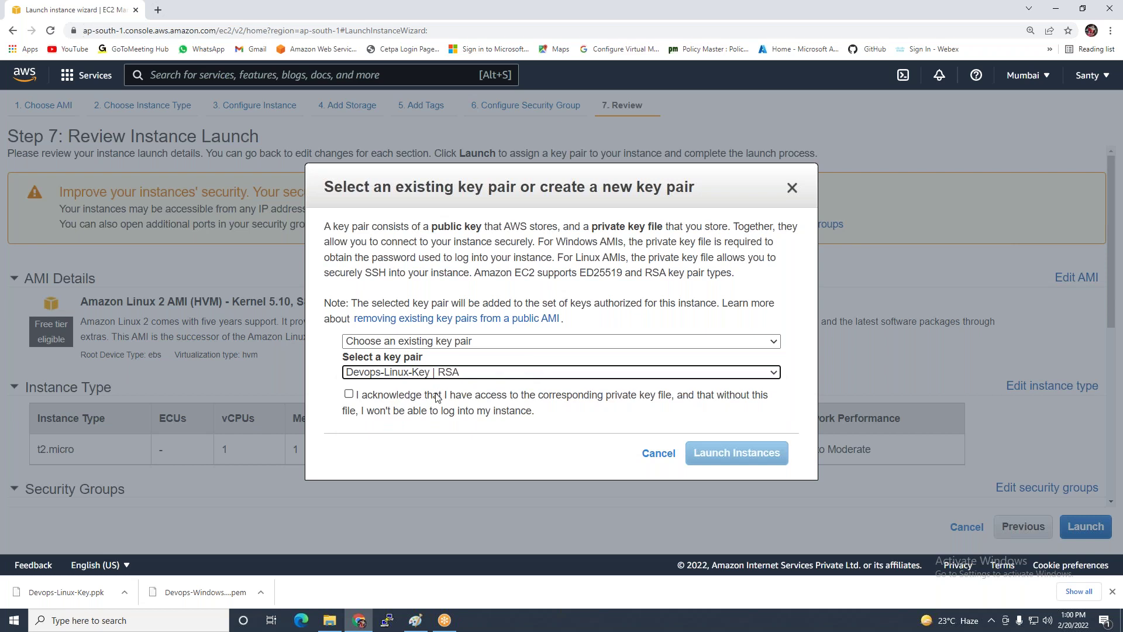
pyautogui.click(460, 403)
pyautogui.click(749, 454)
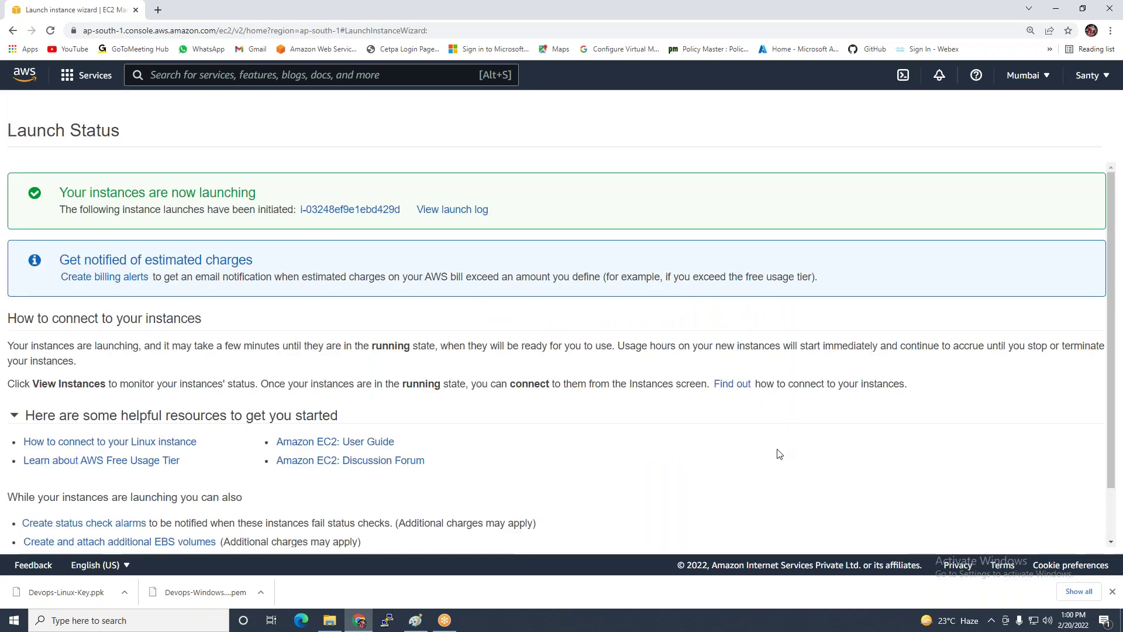
pyautogui.scroll(-1, 1008, 524)
pyautogui.click(1055, 532)
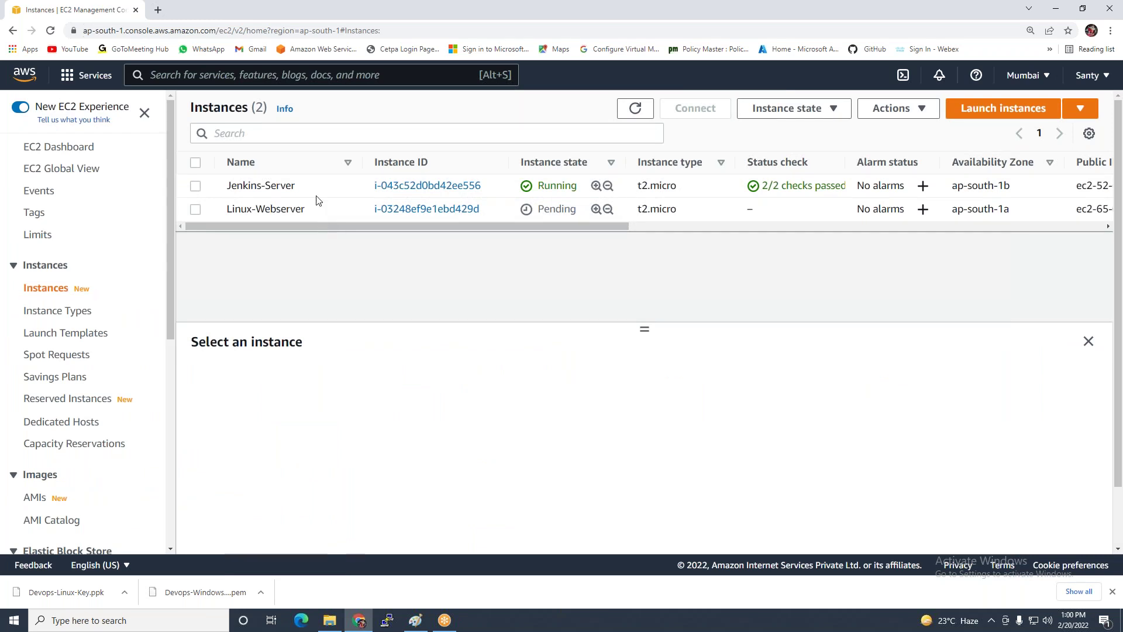
# Step: Start a new launch with the Windows Server 2012 R2 Base AMI on t2.micro
pyautogui.click(1013, 108)
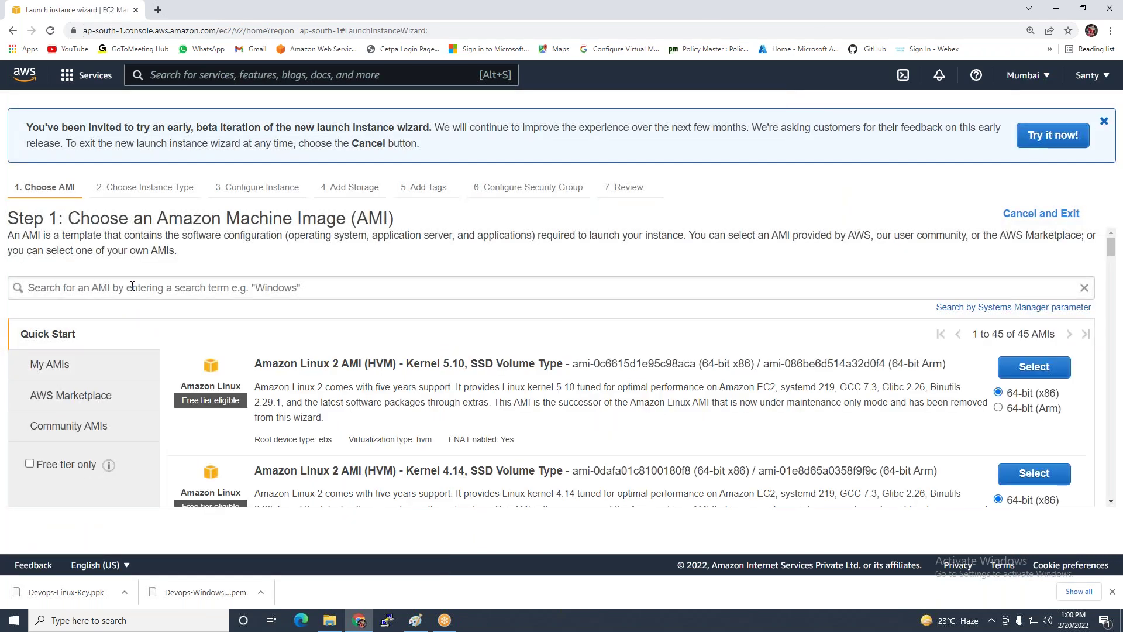
pyautogui.click(132, 285)
pyautogui.click(45, 329)
pyautogui.press('Return')
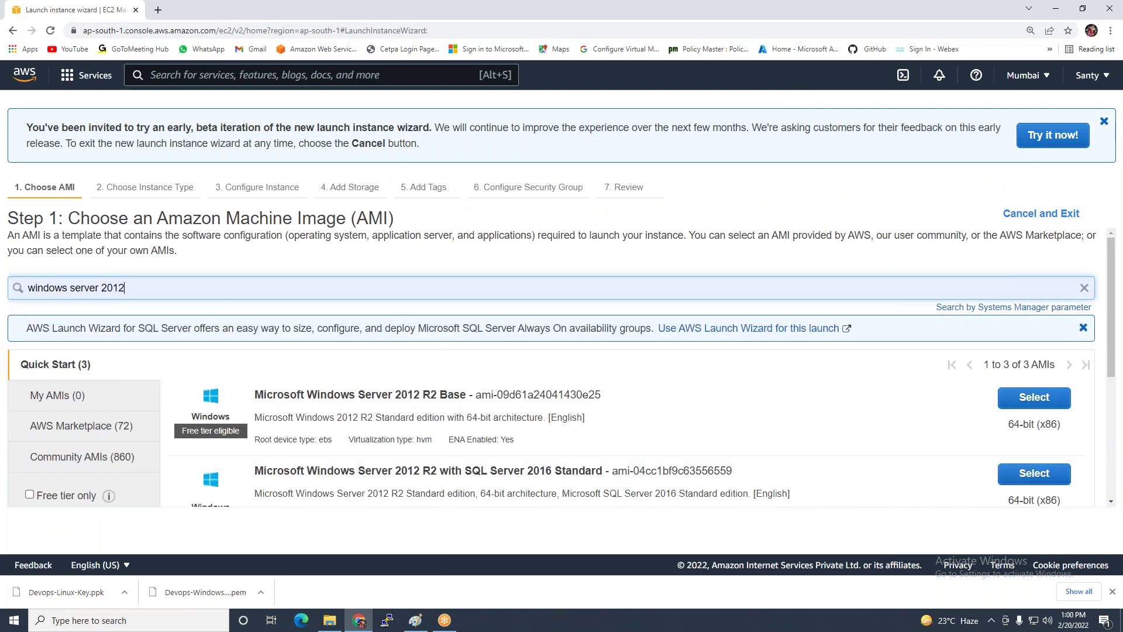
pyautogui.scroll(-1, 314, 408)
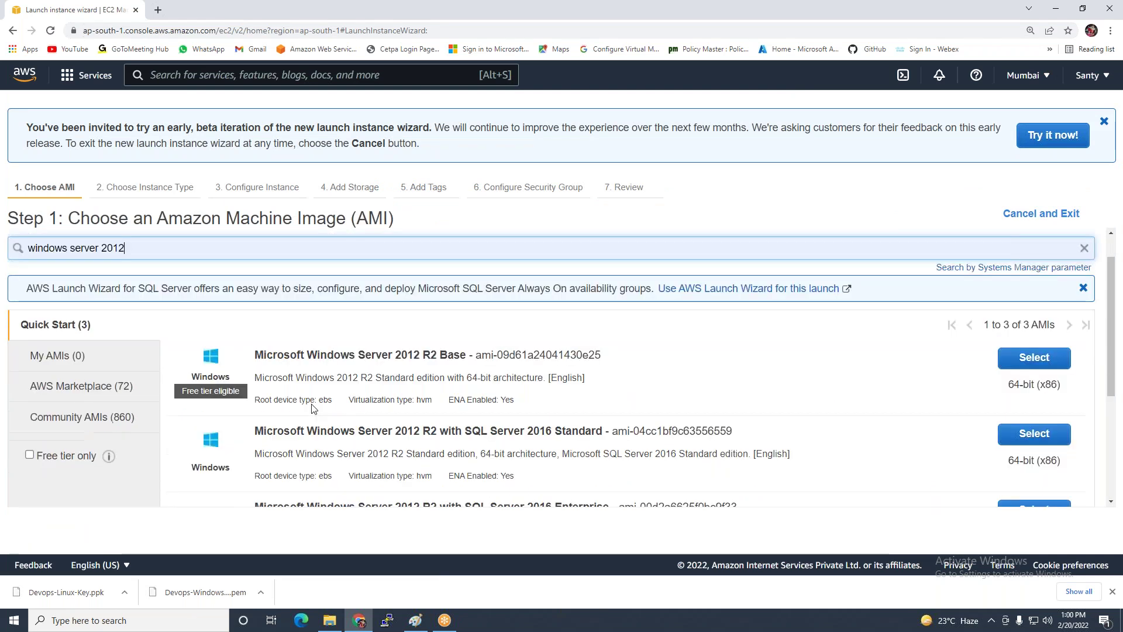
pyautogui.scroll(-2, 314, 407)
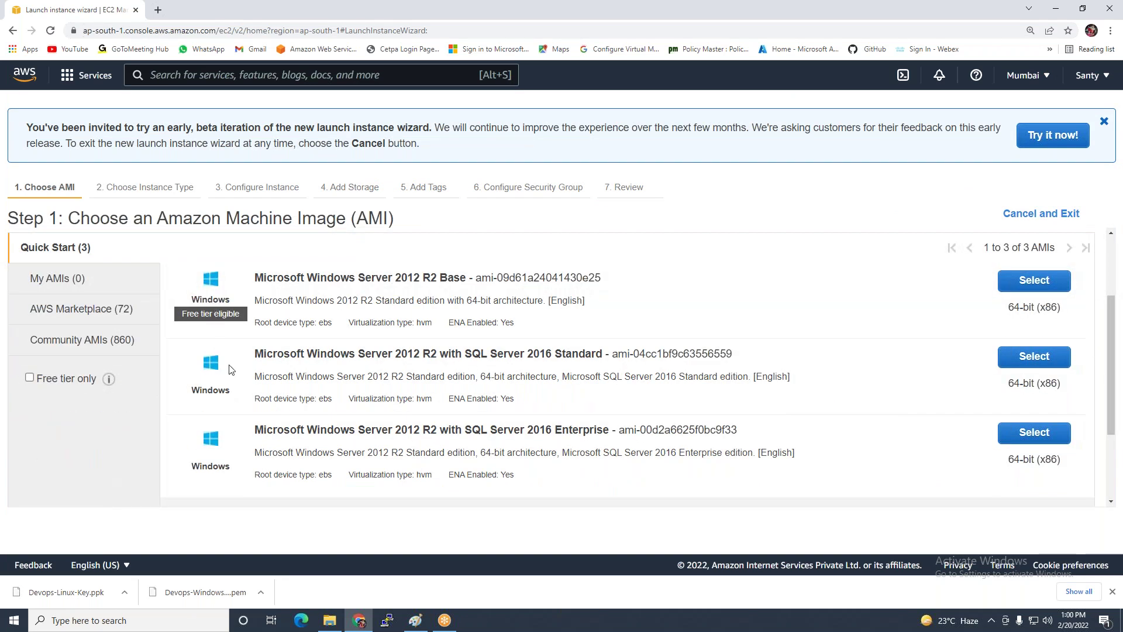
pyautogui.click(1033, 287)
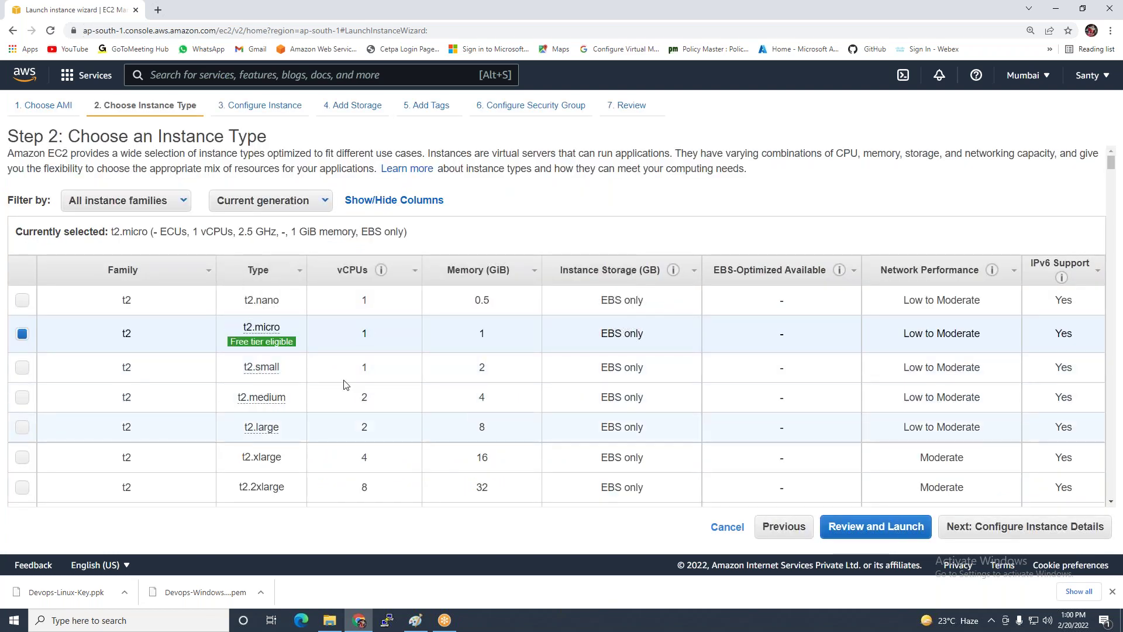
pyautogui.click(966, 530)
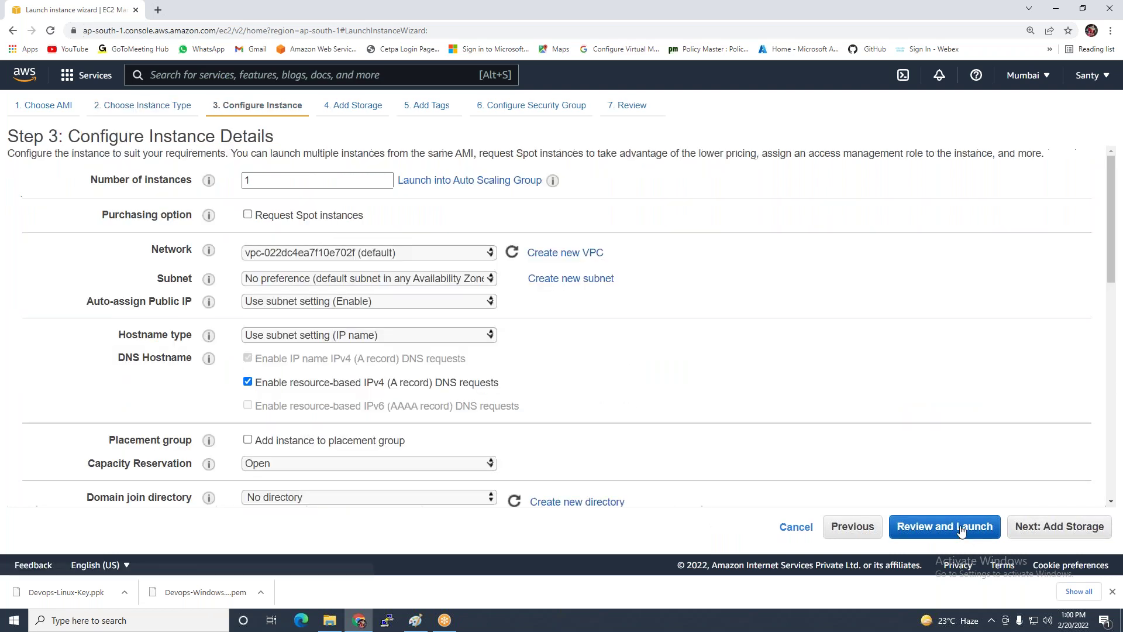
# Step: Place the instance in the ap-south-1b subnet and continue to storage
pyautogui.click(339, 256)
pyautogui.click(338, 255)
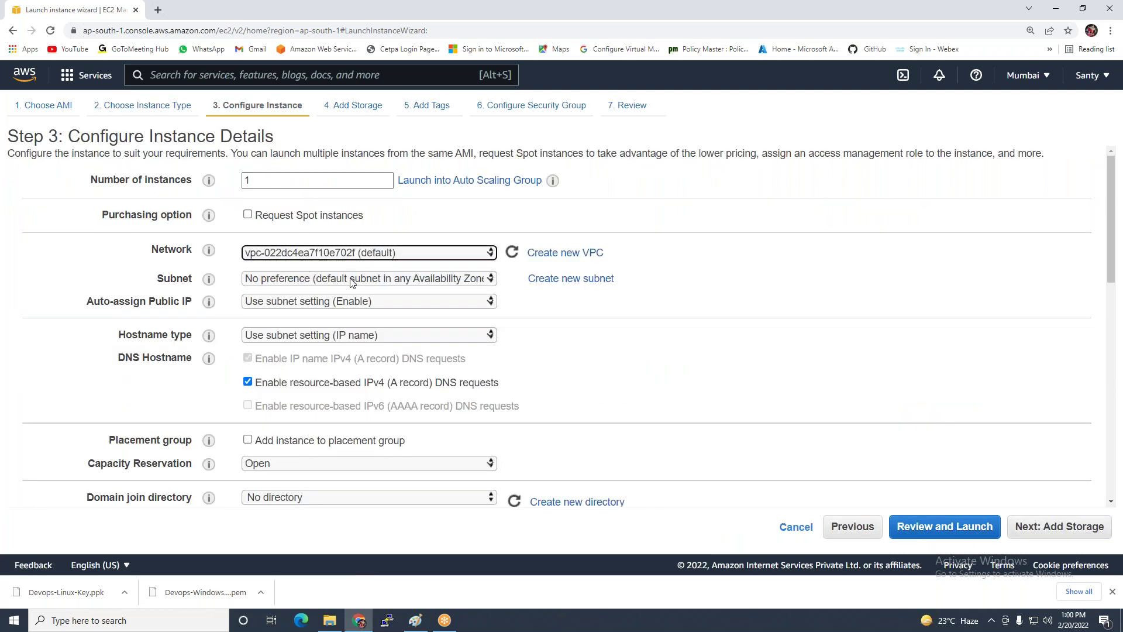
pyautogui.click(354, 278)
pyautogui.click(440, 307)
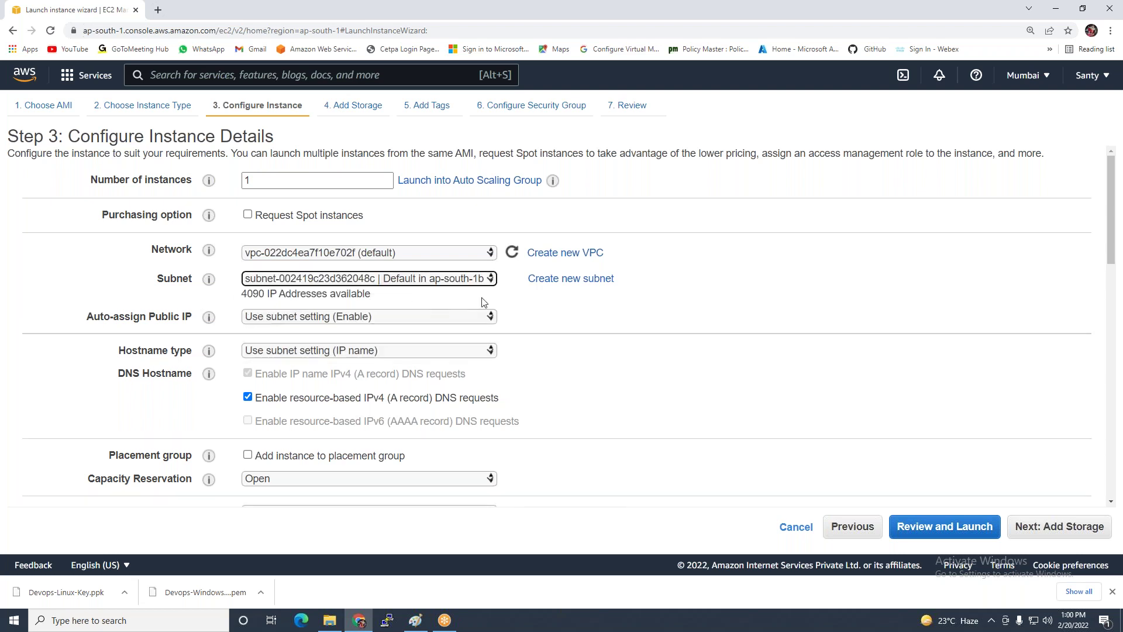
pyautogui.click(1038, 529)
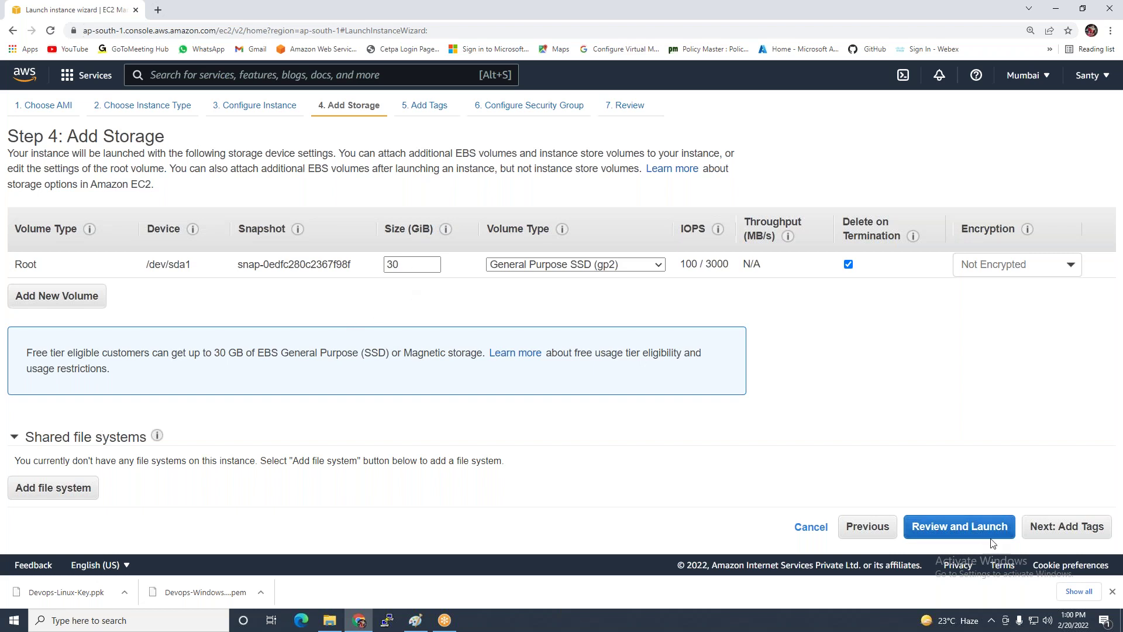
# Step: Keep 30 GiB storage and set the Name tag value to Windows-server
pyautogui.click(1044, 533)
pyautogui.write('Windows-server')
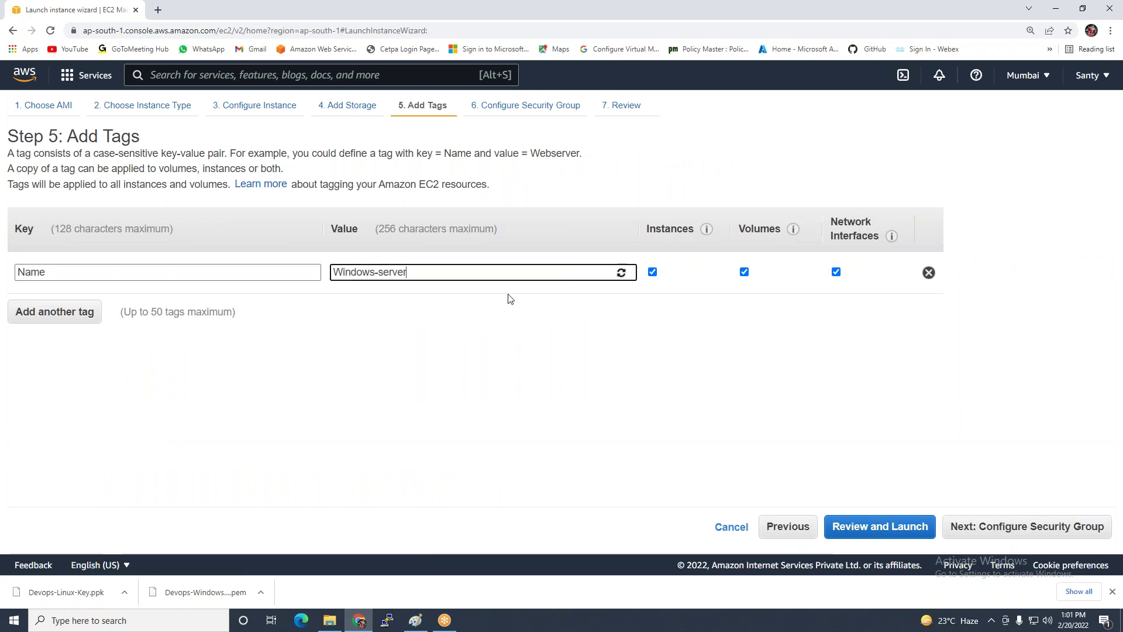
pyautogui.click(970, 529)
# Step: Assign the existing my-security-group and move to the launch review
pyautogui.click(282, 212)
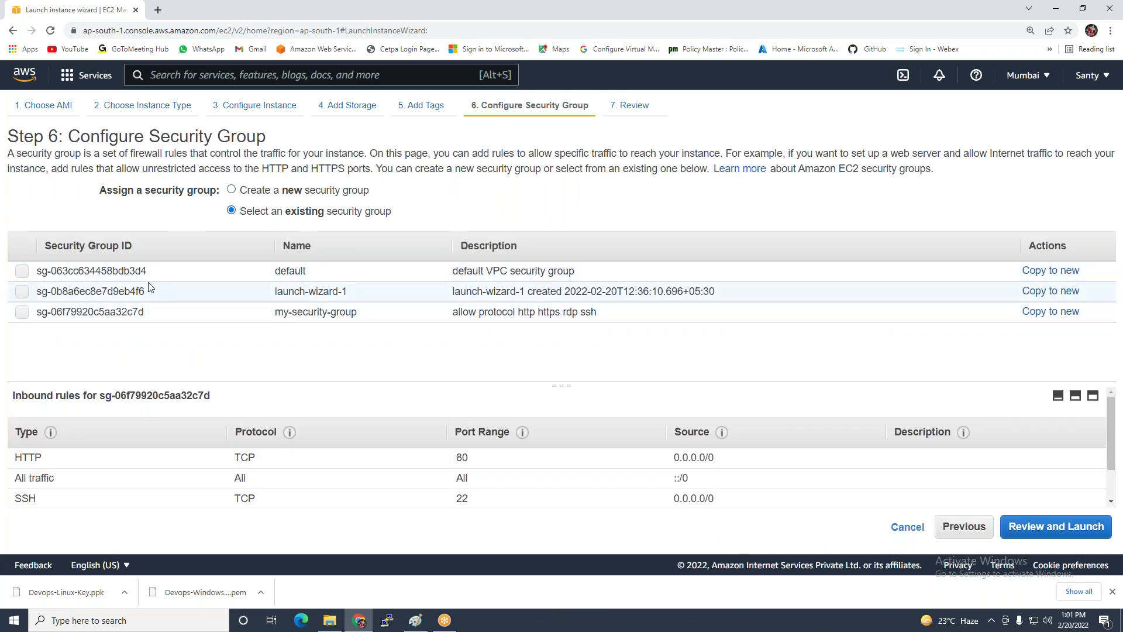
pyautogui.click(276, 319)
pyautogui.click(1022, 527)
# Step: Launch Windows-server with the Devops-Windows-key key pair, view the instances, then show the Paint diagram
pyautogui.click(1083, 528)
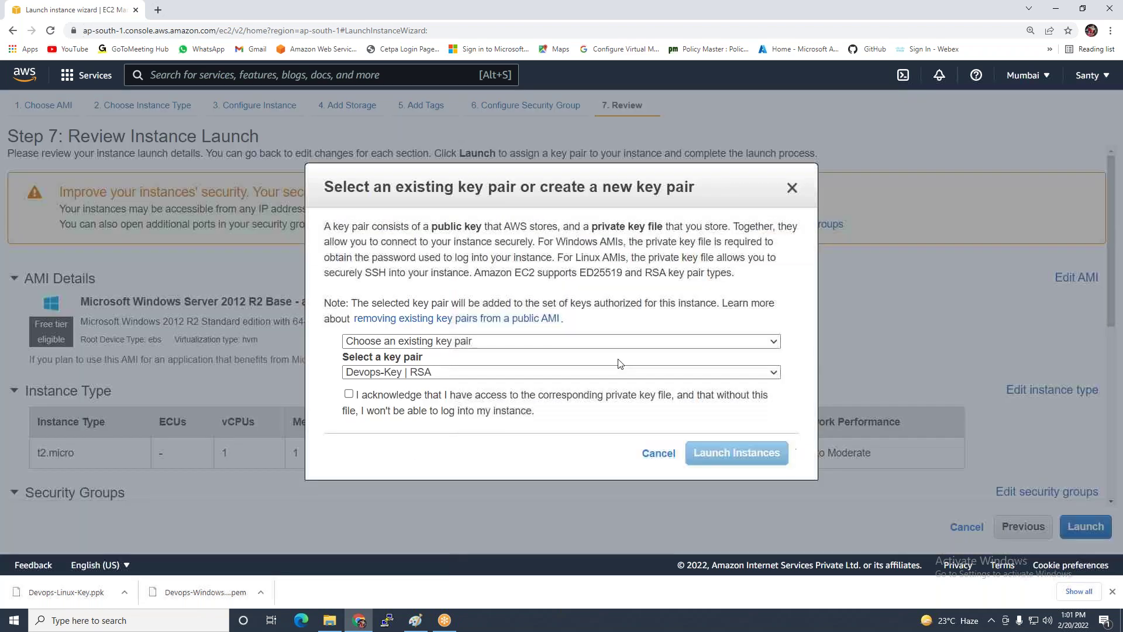
pyautogui.click(432, 371)
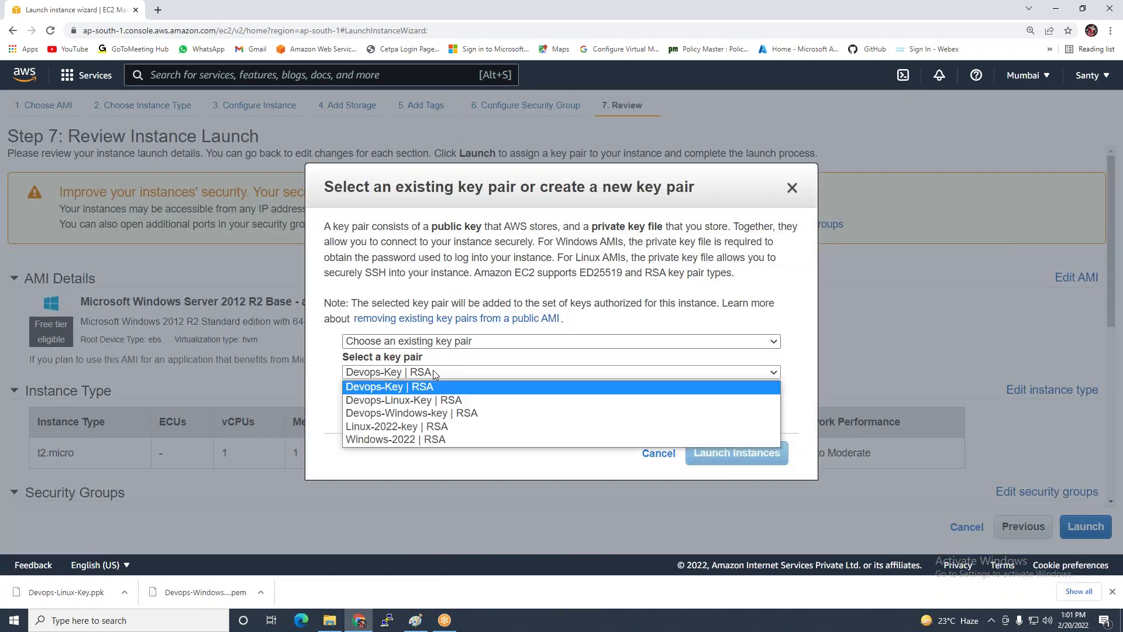
pyautogui.click(429, 413)
pyautogui.click(416, 398)
pyautogui.click(753, 462)
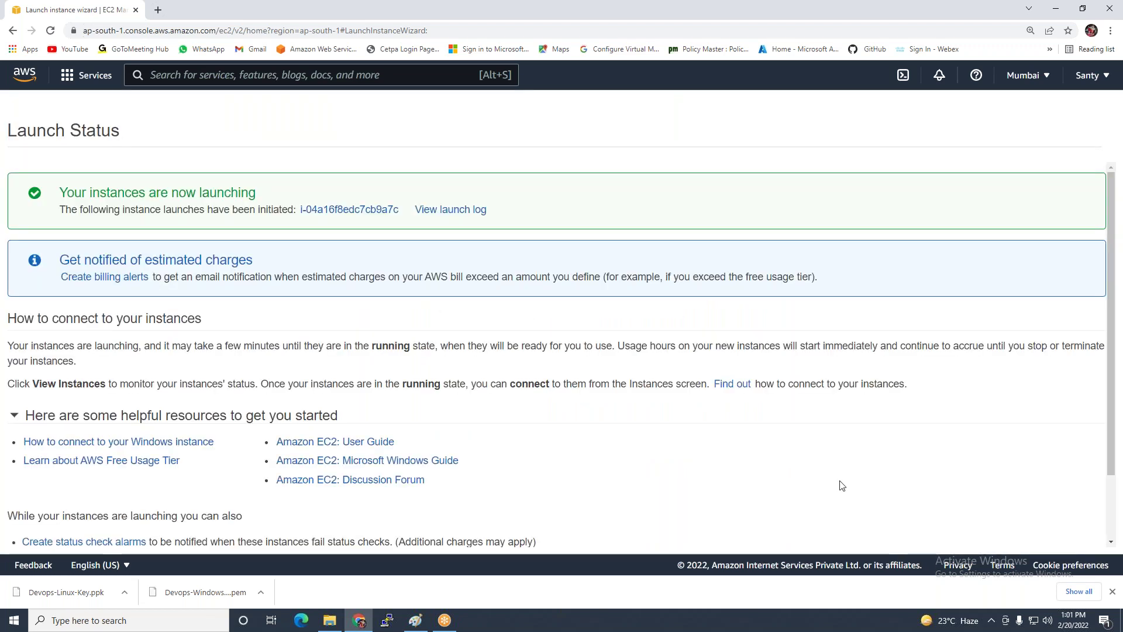
pyautogui.click(1018, 535)
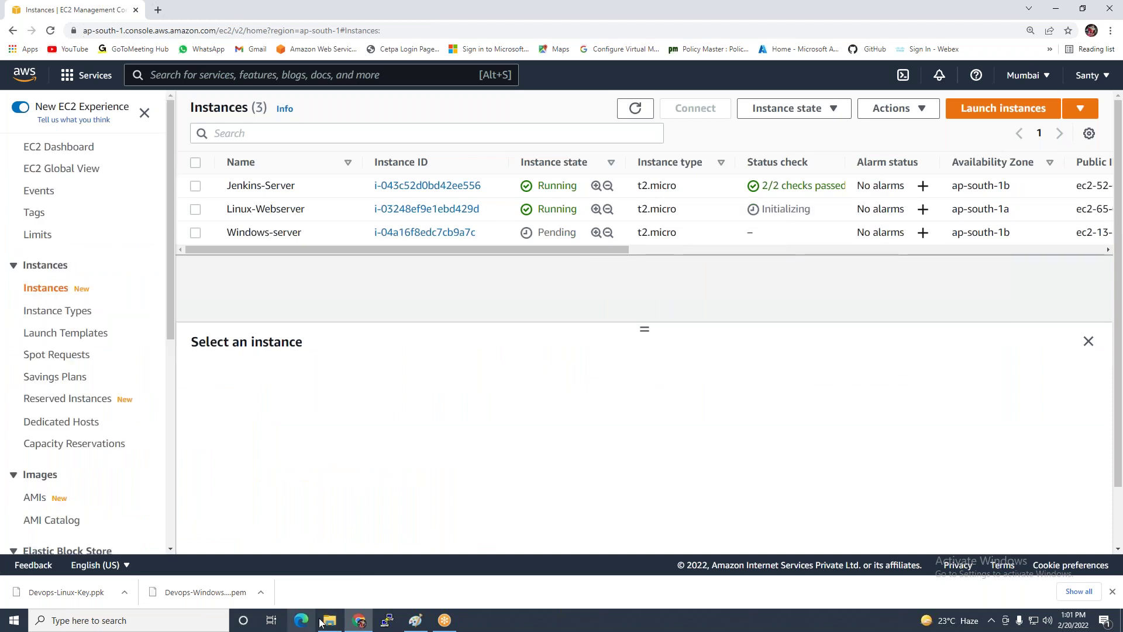
pyautogui.click(359, 620)
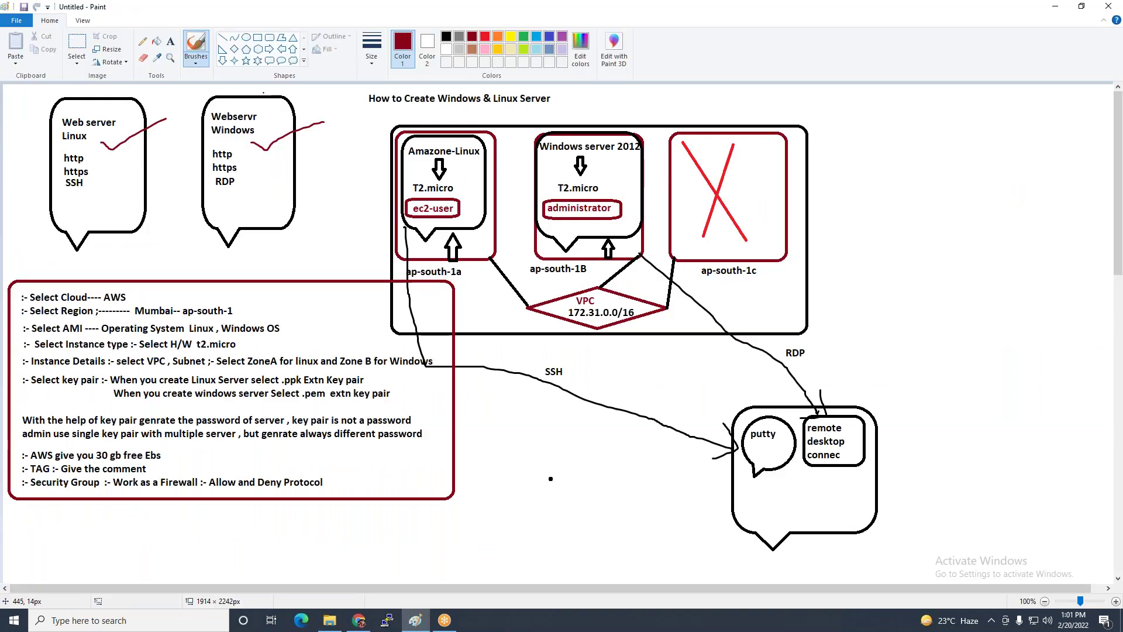
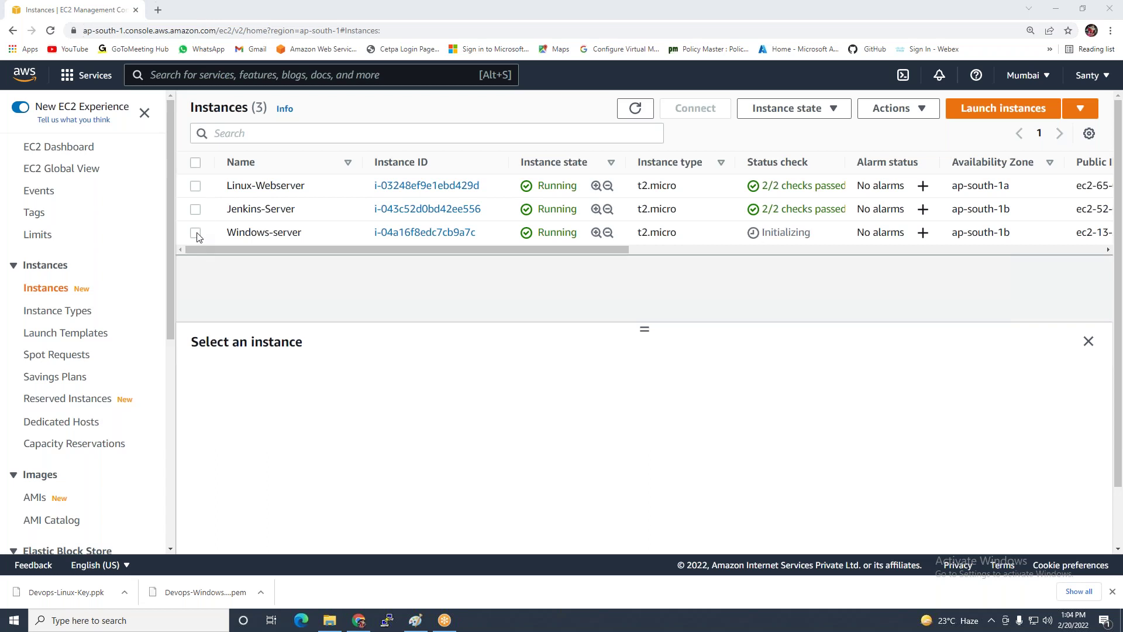
# Step: Copy Windows-server's public IPv4 address 13.233.159.24, then bring the Paint diagram to the front
pyautogui.click(195, 233)
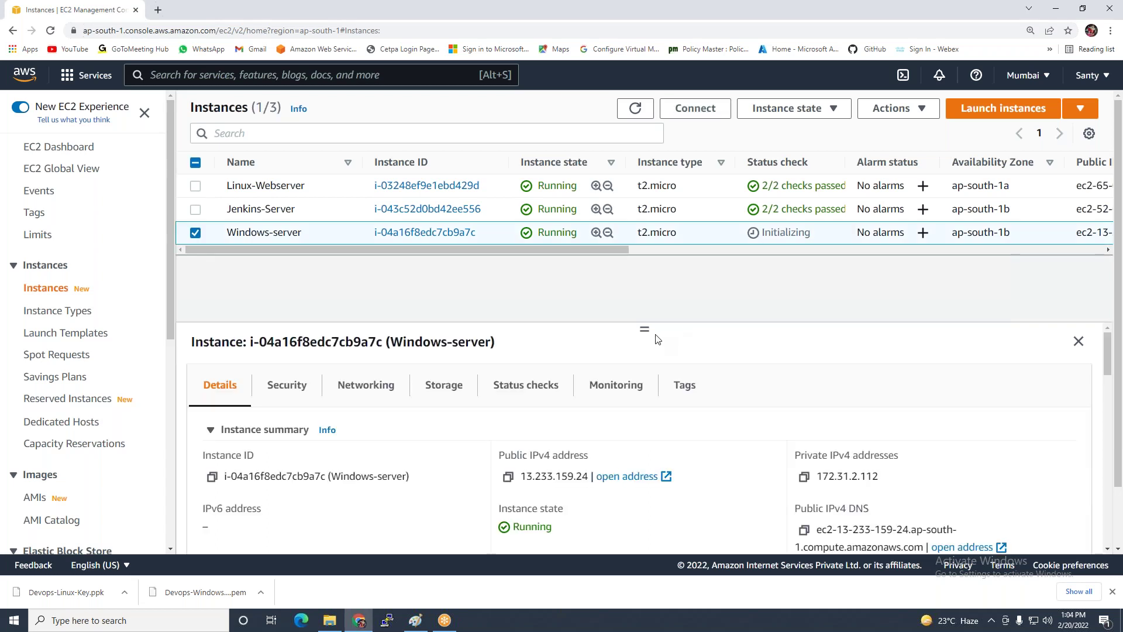
pyautogui.moveTo(647, 280); pyautogui.dragTo(645, 277)
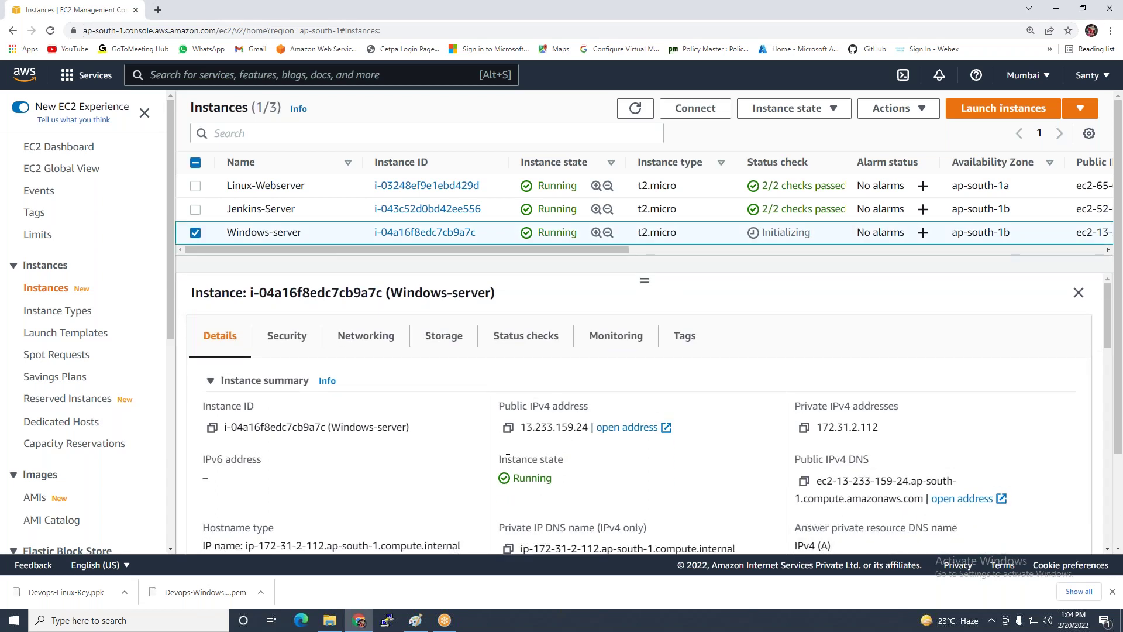
pyautogui.click(507, 429)
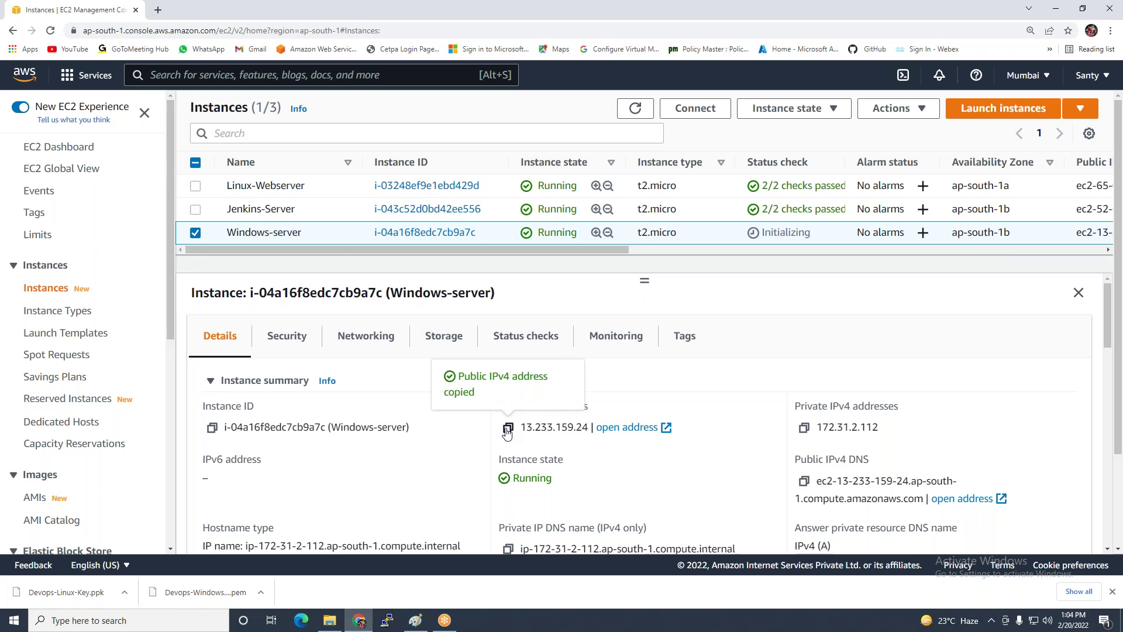
pyautogui.click(415, 620)
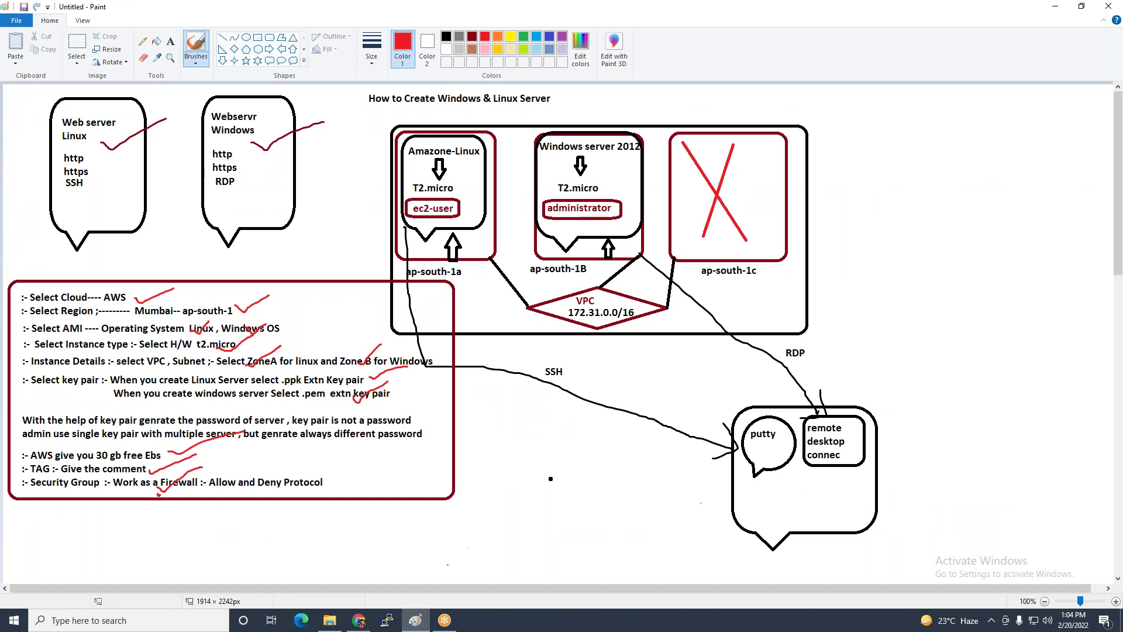
# Step: Launch Remote Desktop Connection and start connecting to 13.233.159.24
pyautogui.click(98, 618)
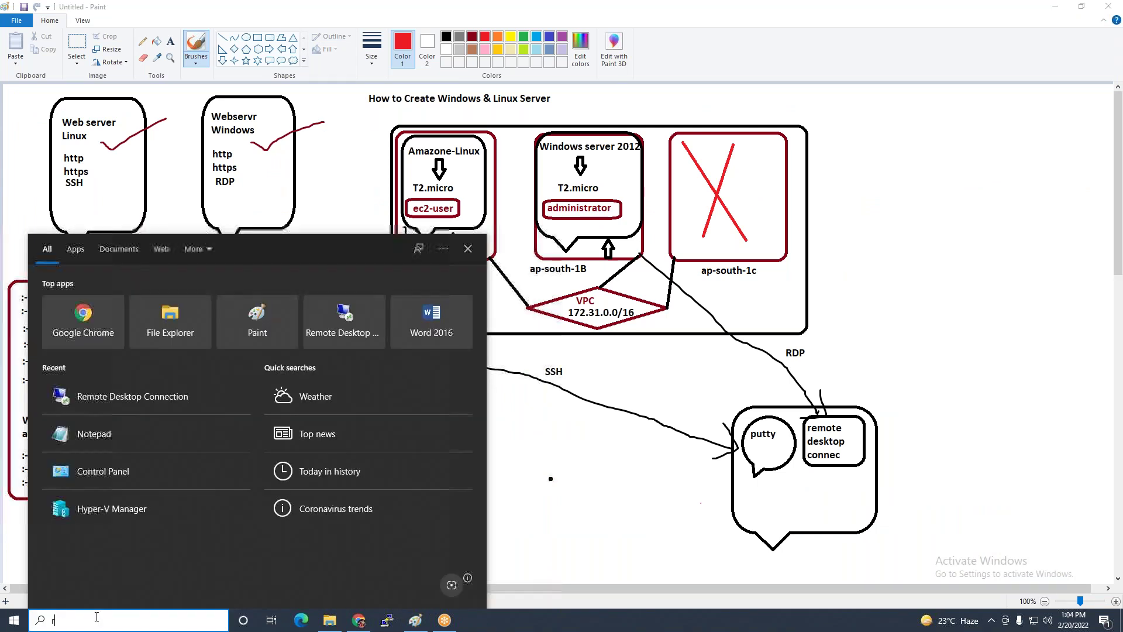
pyautogui.write('rem')
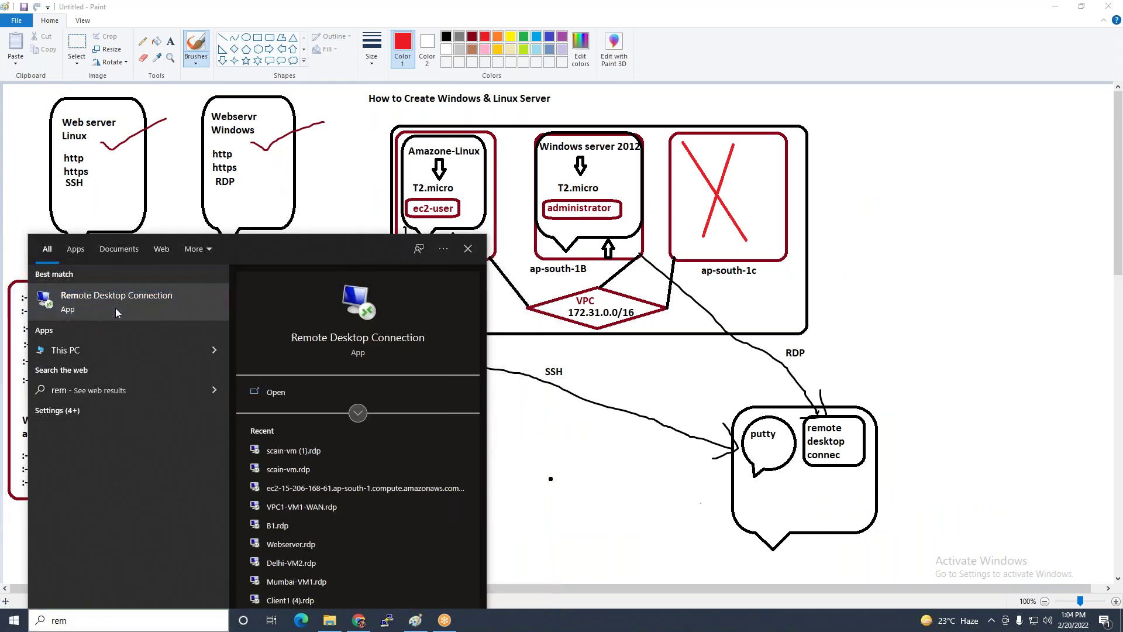
pyautogui.click(116, 307)
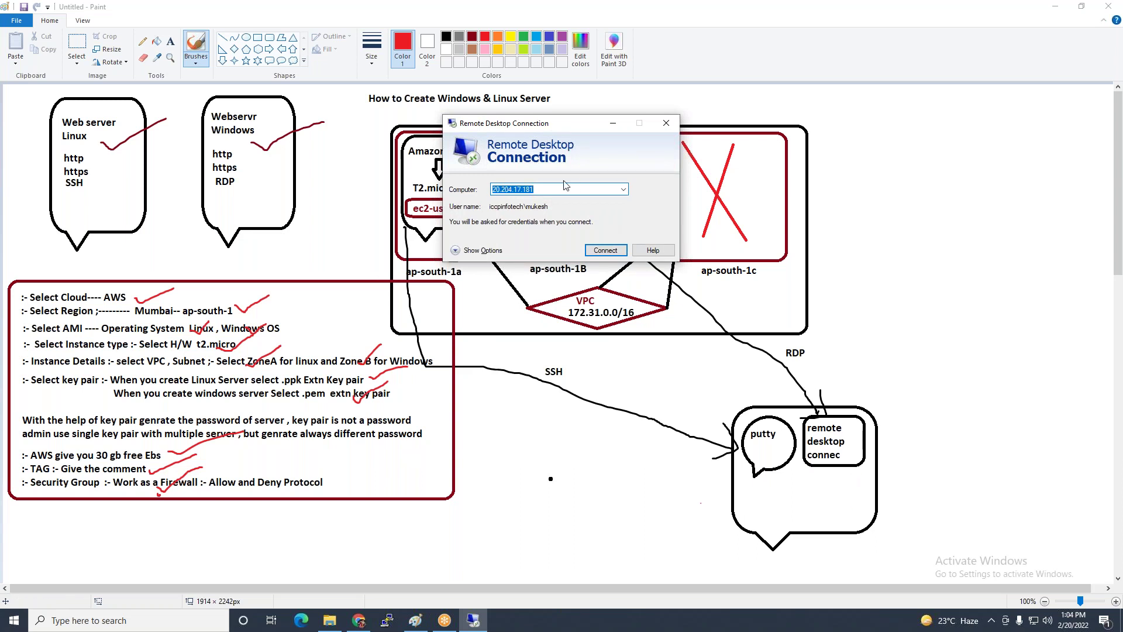
pyautogui.hotkey('ctrl', 'v')
pyautogui.click(595, 252)
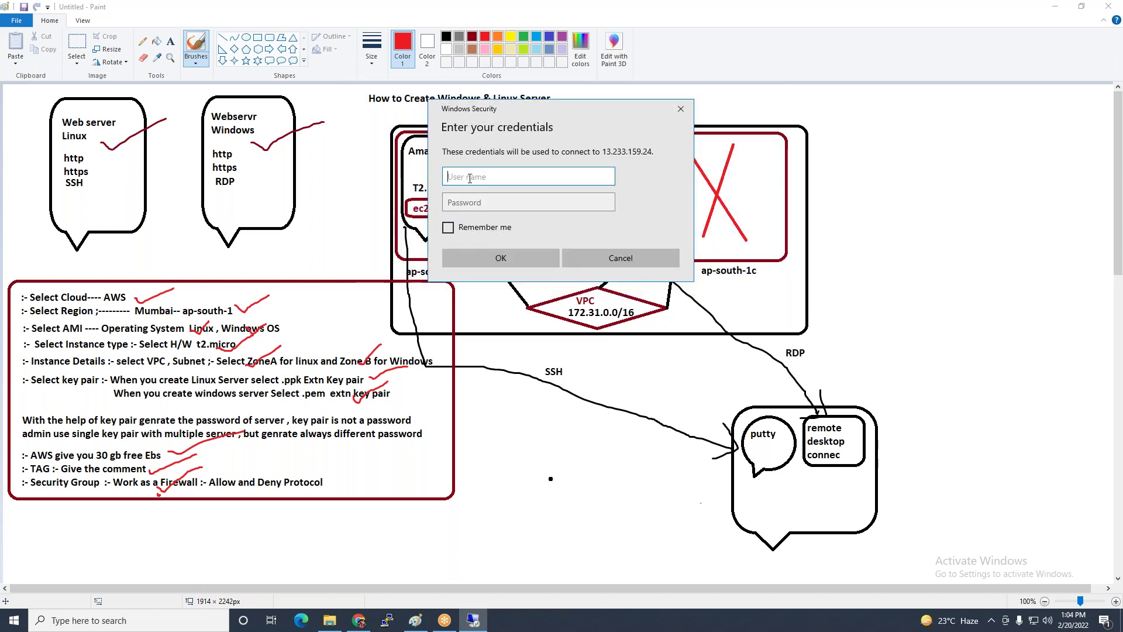
# Step: Enter administrator as the user name, then return to the EC2 instances console
pyautogui.write('adminis')
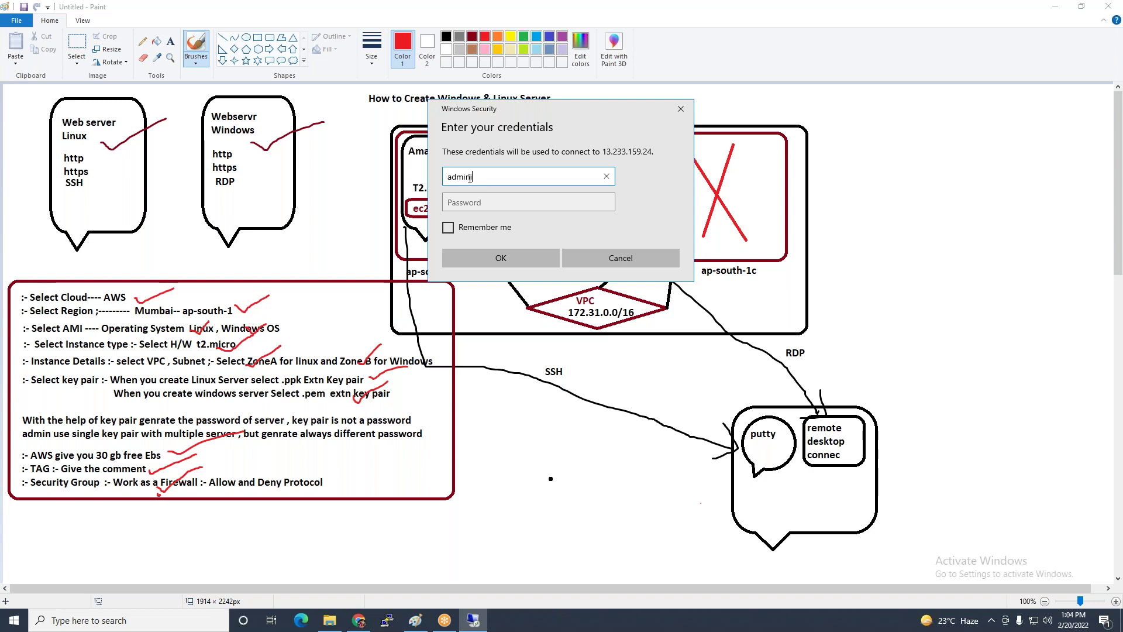
pyautogui.write('trator')
pyautogui.click(914, 235)
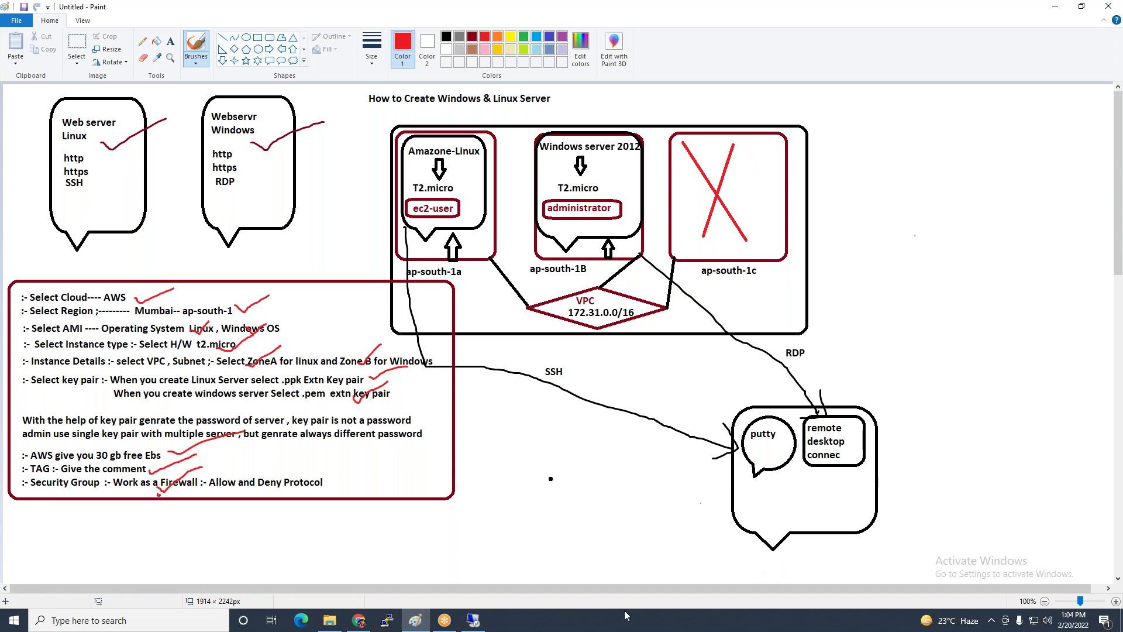
pyautogui.click(472, 624)
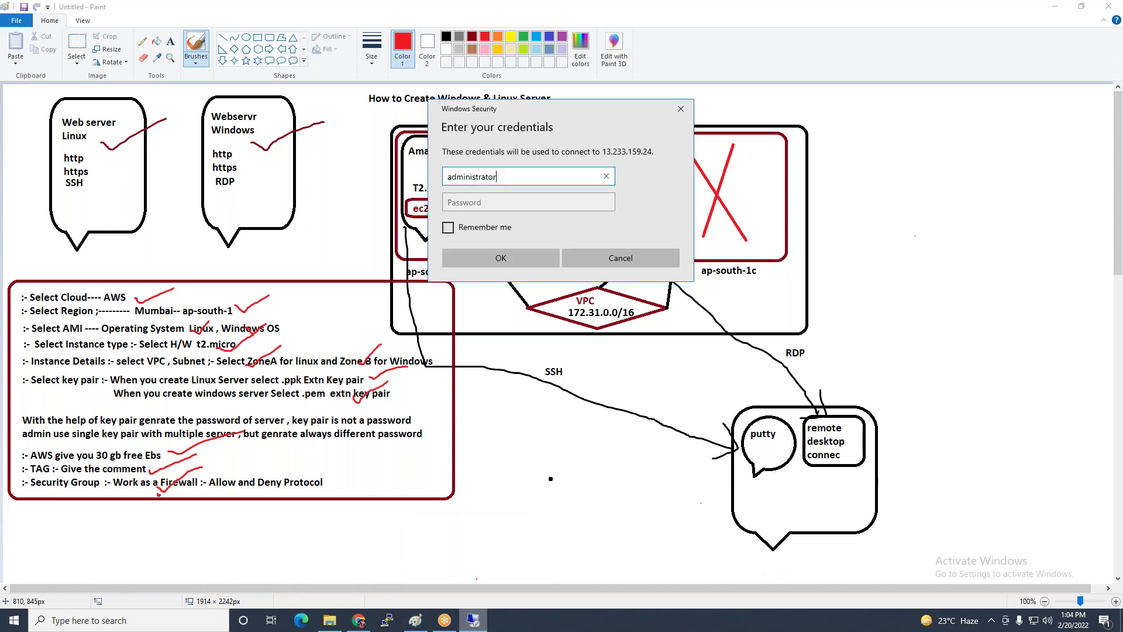
pyautogui.click(551, 433)
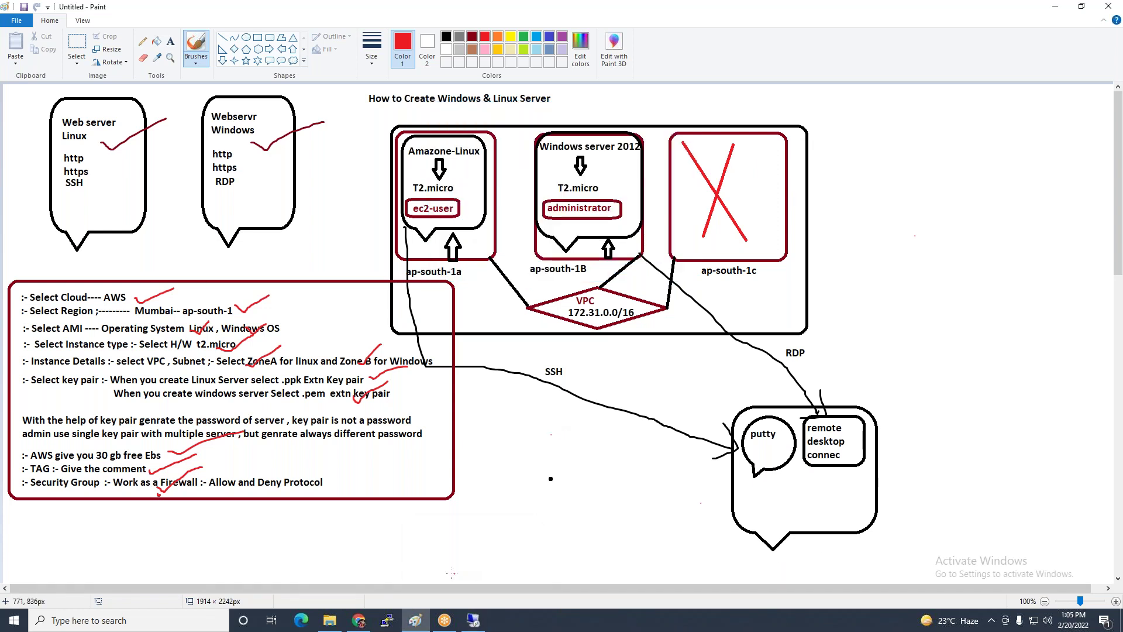
pyautogui.click(369, 621)
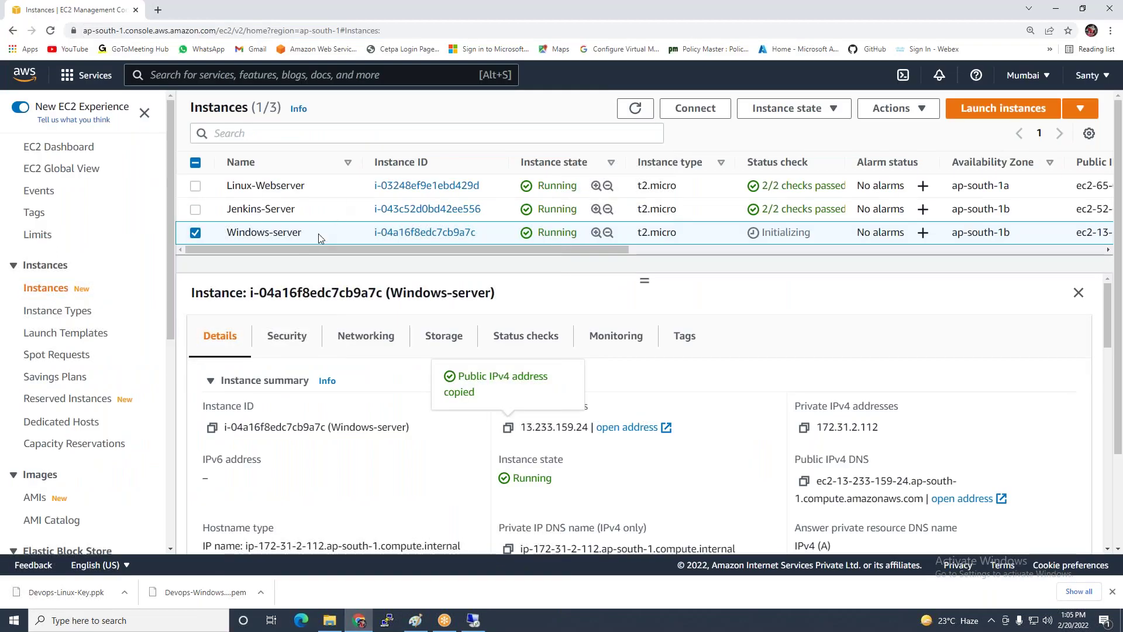
# Step: Open Windows-server's RDP client connection details and go to the Get password page
pyautogui.click(684, 109)
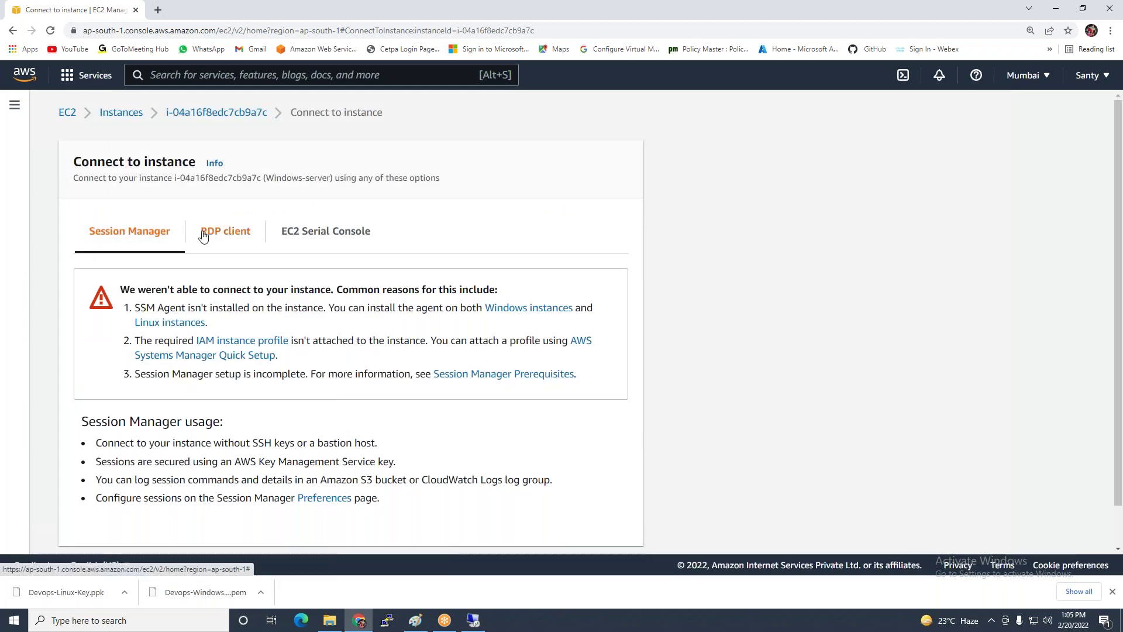
pyautogui.click(203, 236)
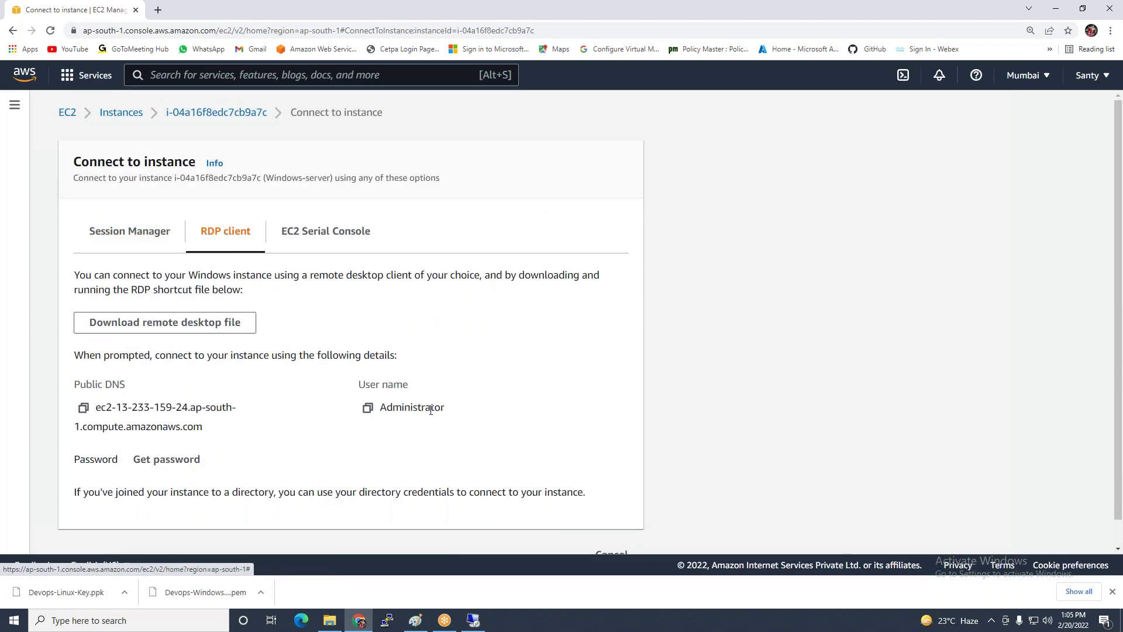
pyautogui.click(169, 463)
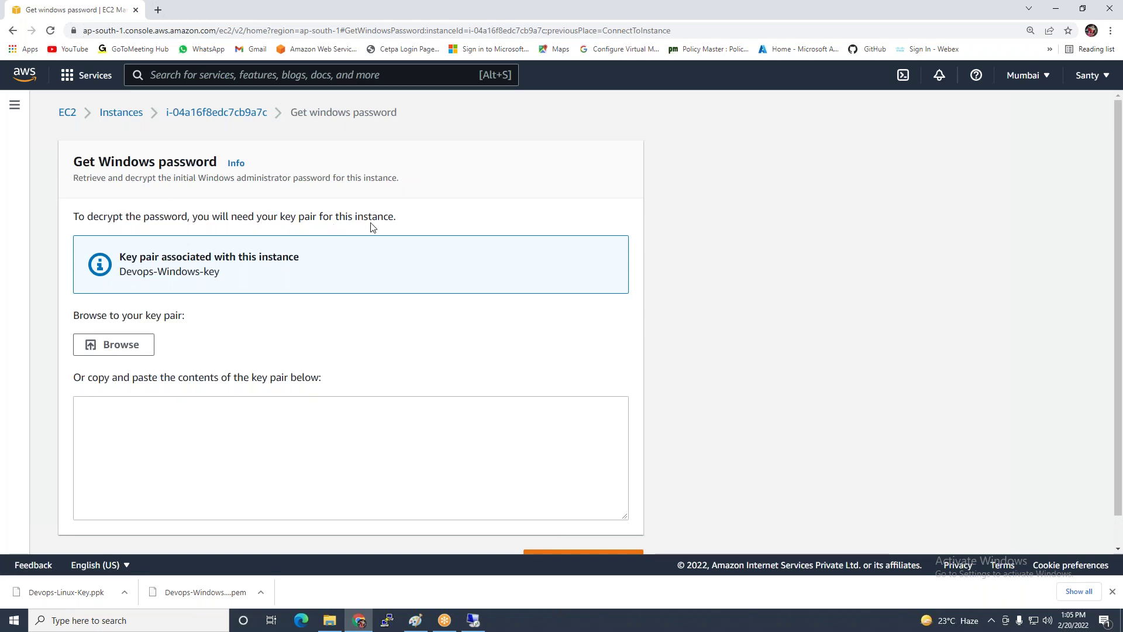
# Step: Load Devops-Windows-key.pem from Downloads and decrypt the administrator password
pyautogui.click(117, 356)
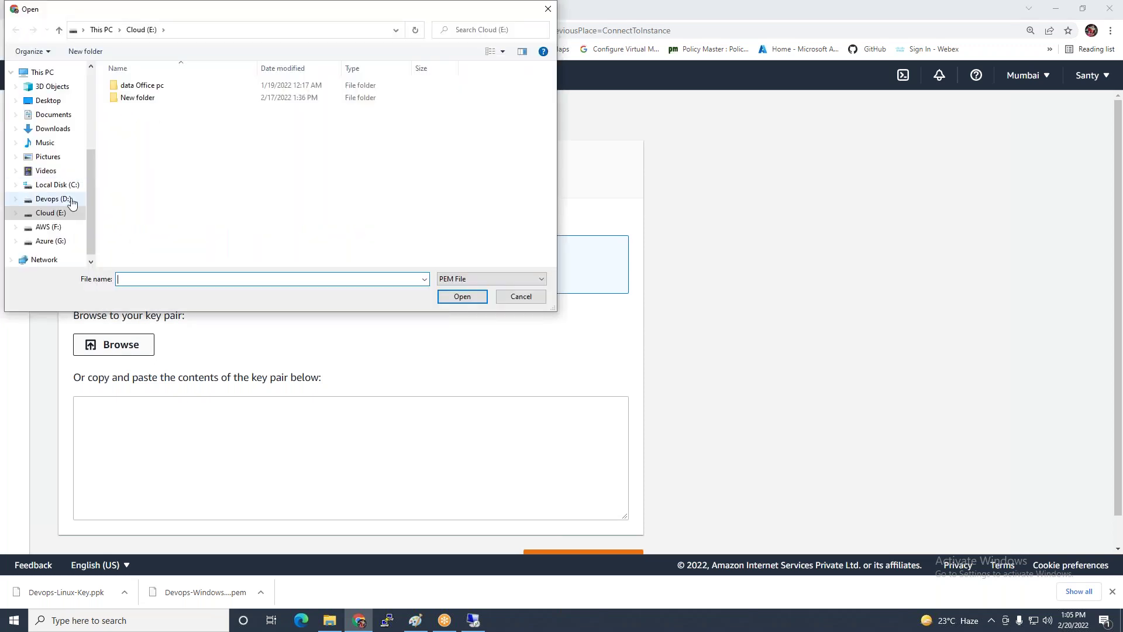
pyautogui.click(49, 128)
pyautogui.click(177, 103)
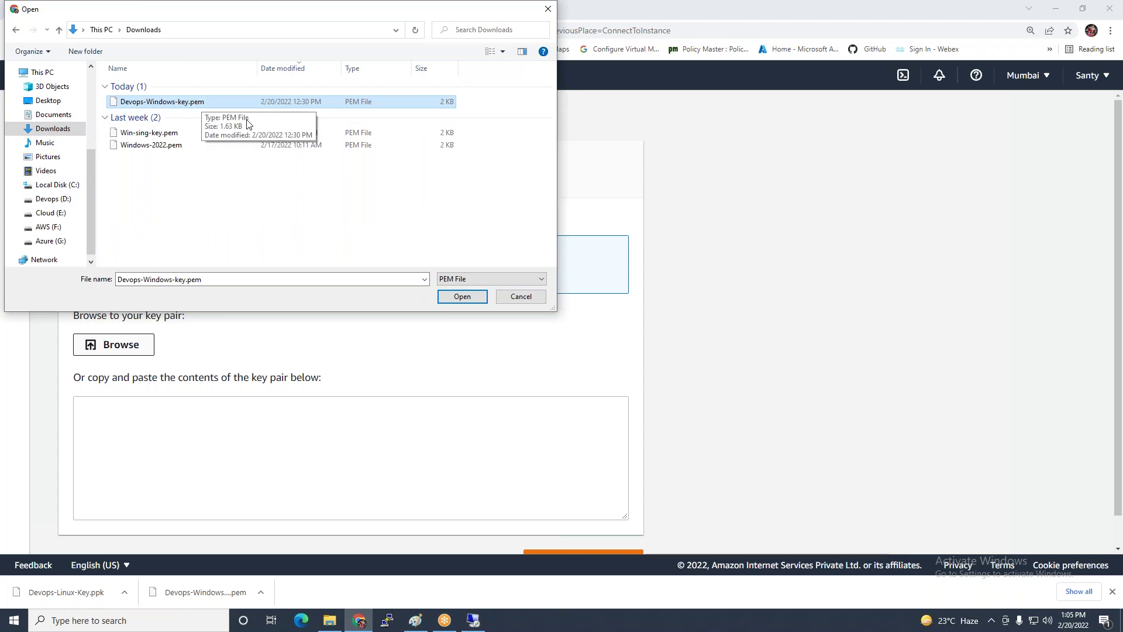
pyautogui.click(480, 297)
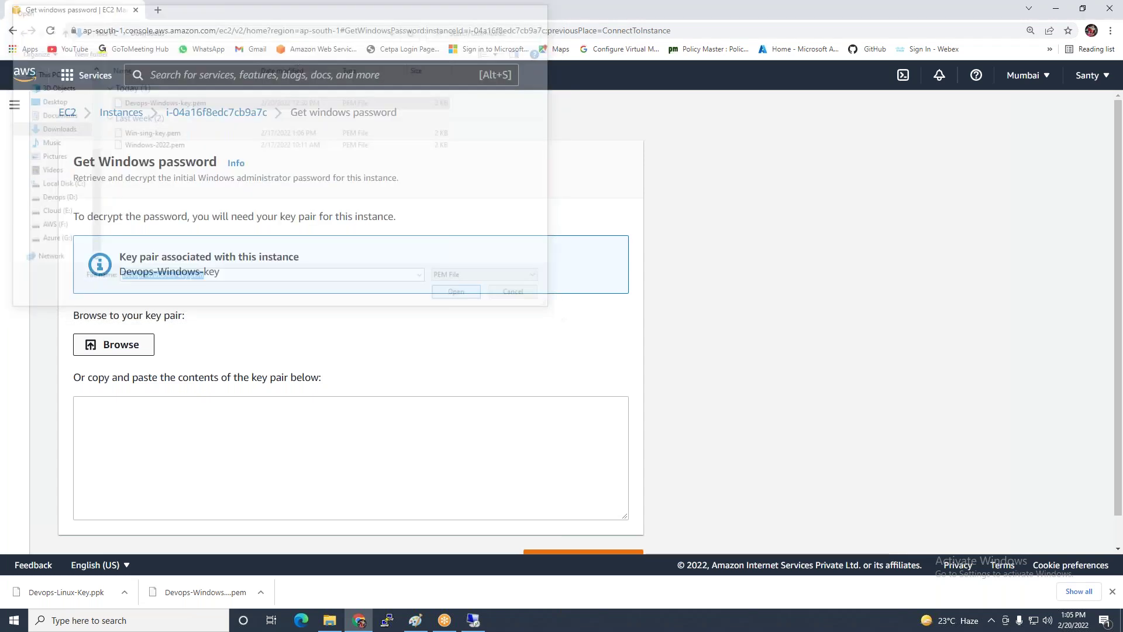
pyautogui.scroll(-2, 503, 365)
pyautogui.click(588, 527)
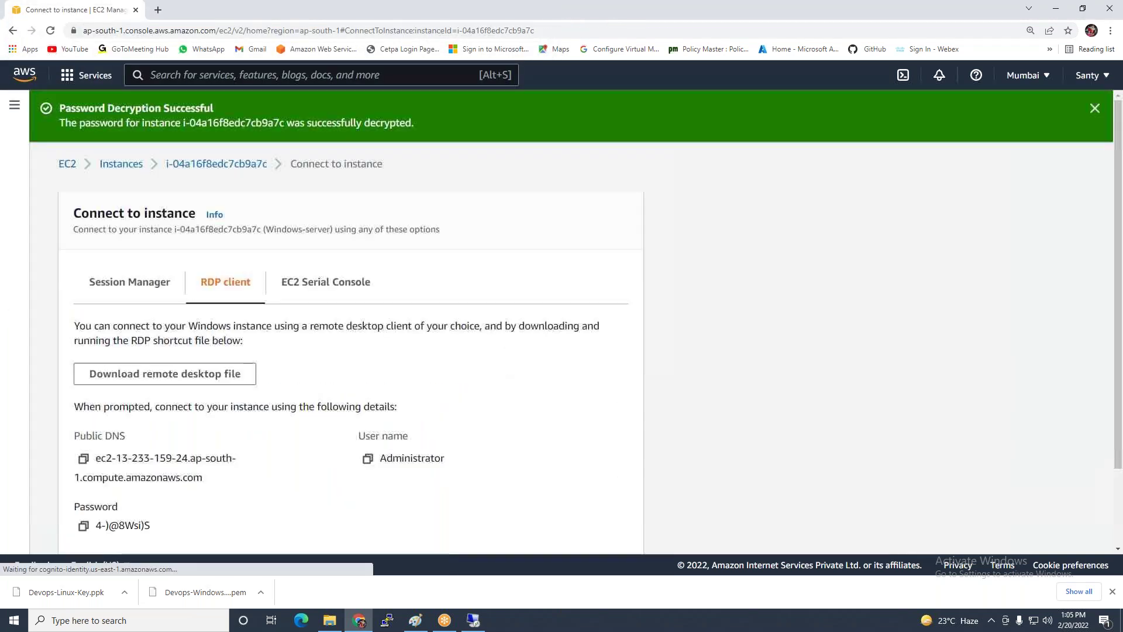
# Step: Sign in to 13.233.159.24 with the copied decrypted password and accept the certificate warning
pyautogui.click(84, 526)
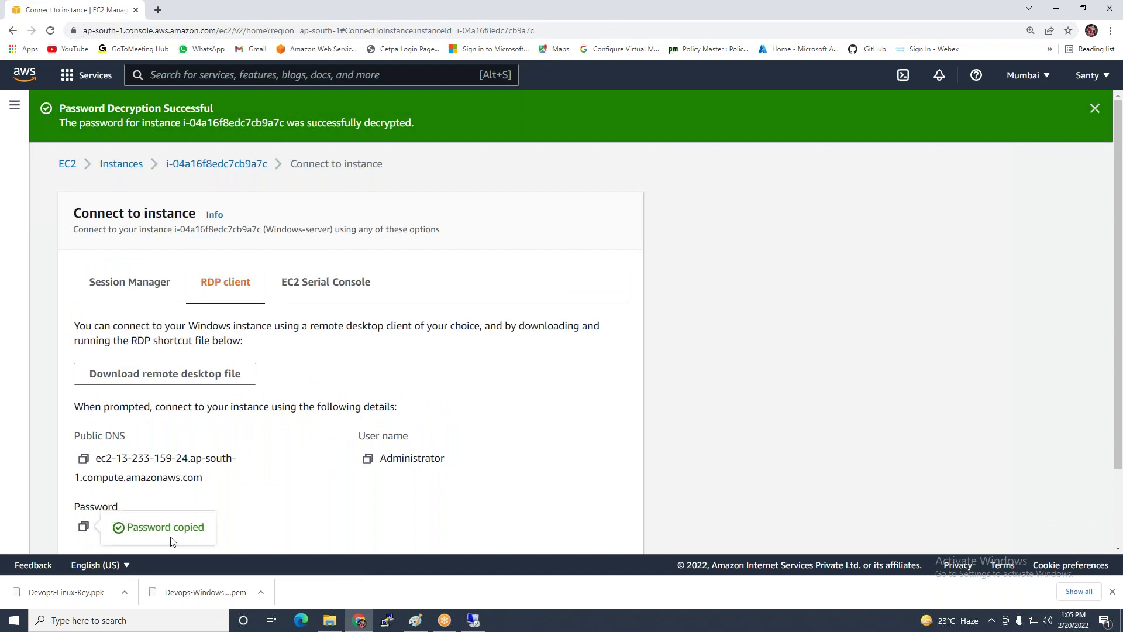
pyautogui.click(473, 620)
pyautogui.click(521, 203)
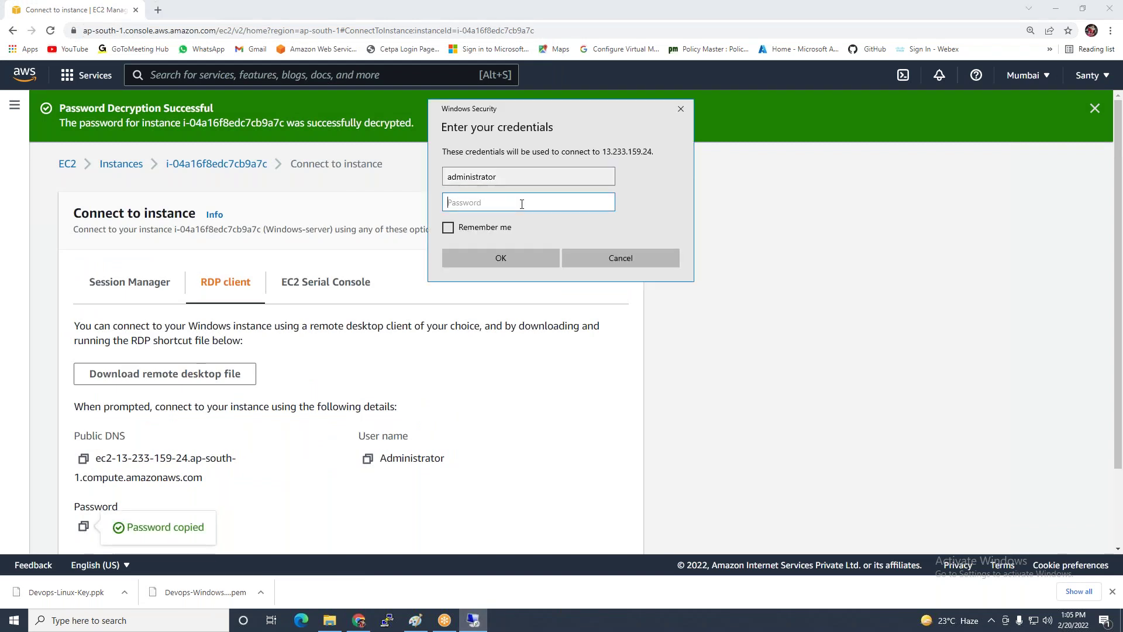
pyautogui.hotkey('ctrl', 'v')
pyautogui.click(496, 259)
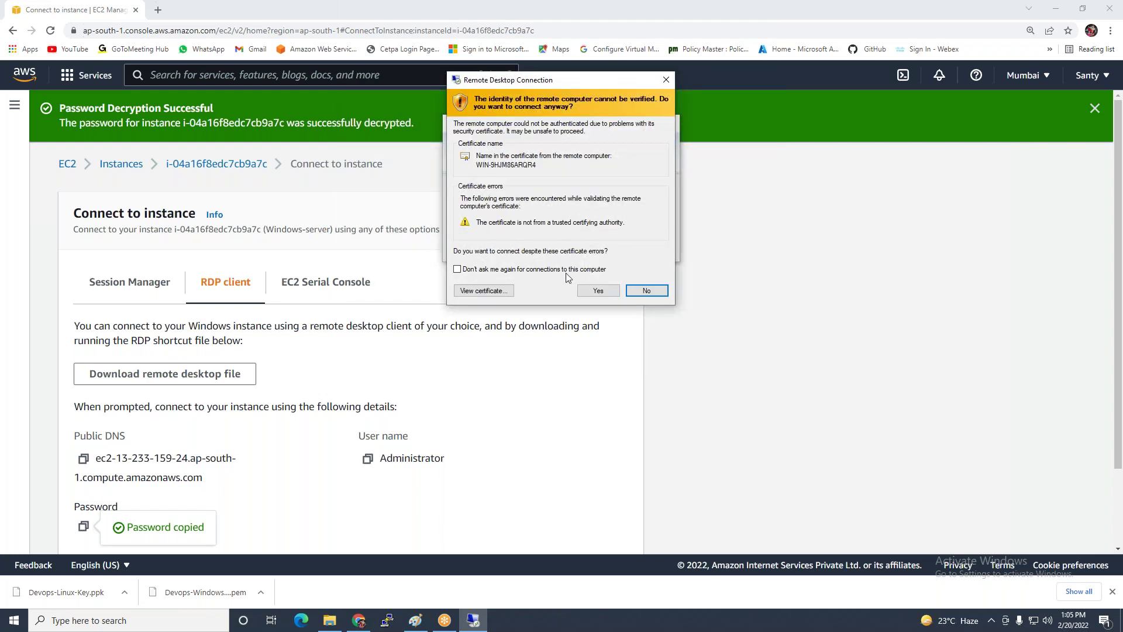
pyautogui.click(597, 291)
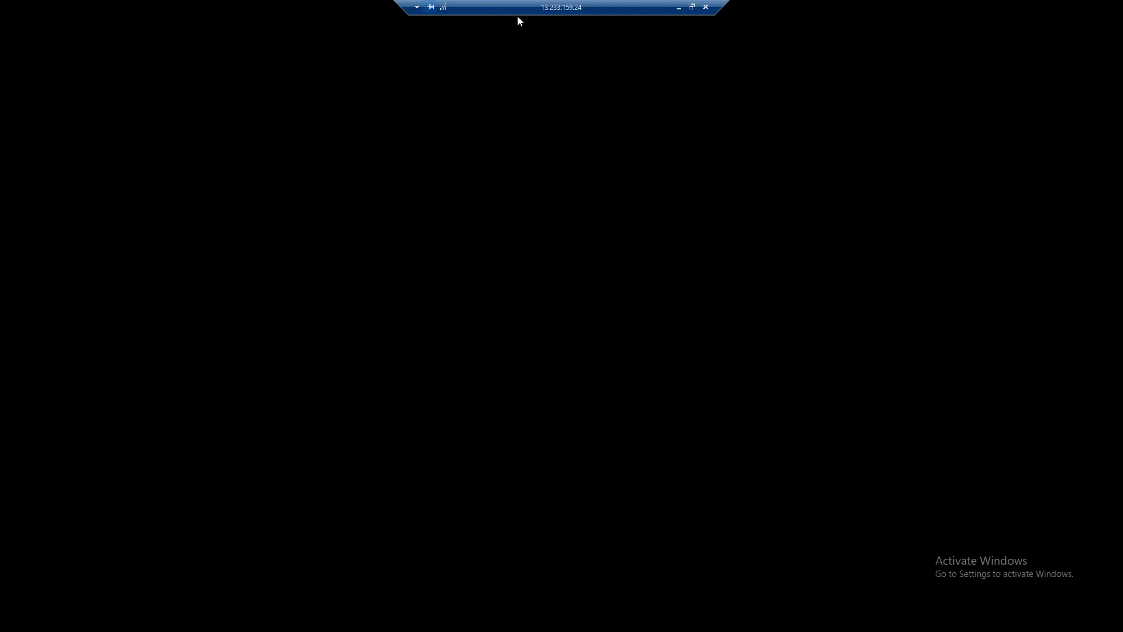
# Step: Minimize and restore the RDP session until the Windows Server 2012 R2 desktop loads
pyautogui.click(679, 8)
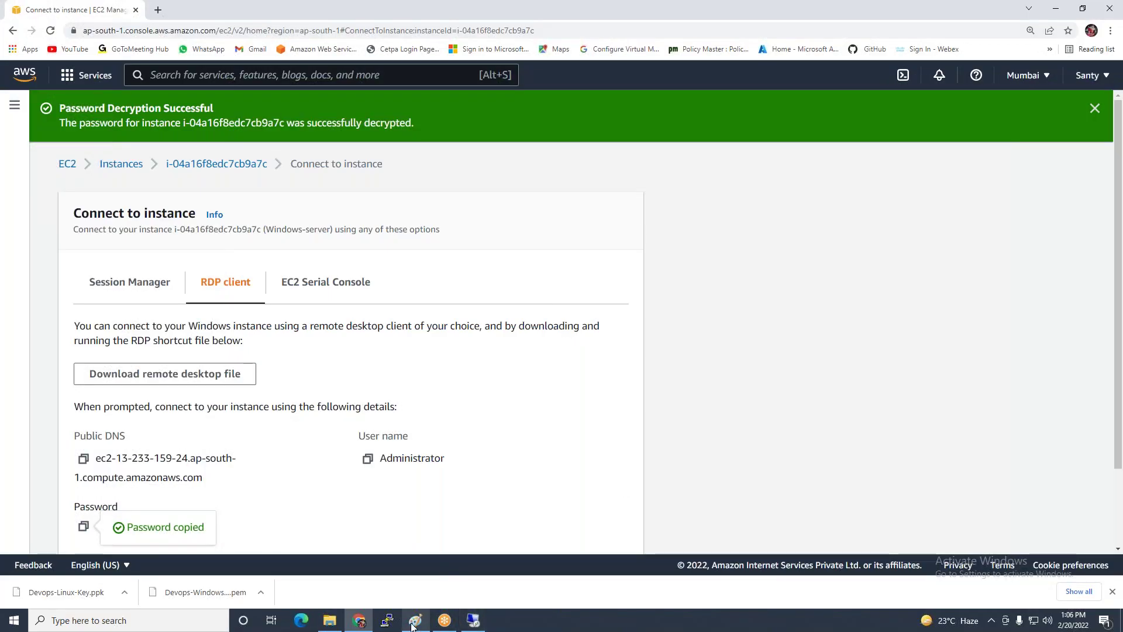
pyautogui.moveTo(474, 621)
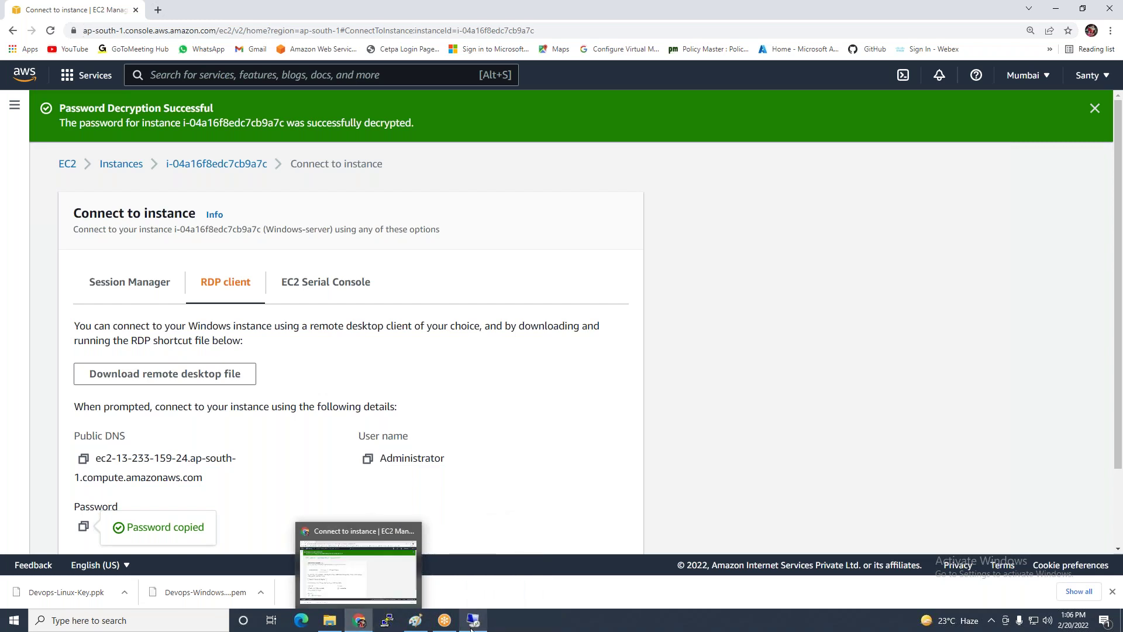
pyautogui.click(472, 625)
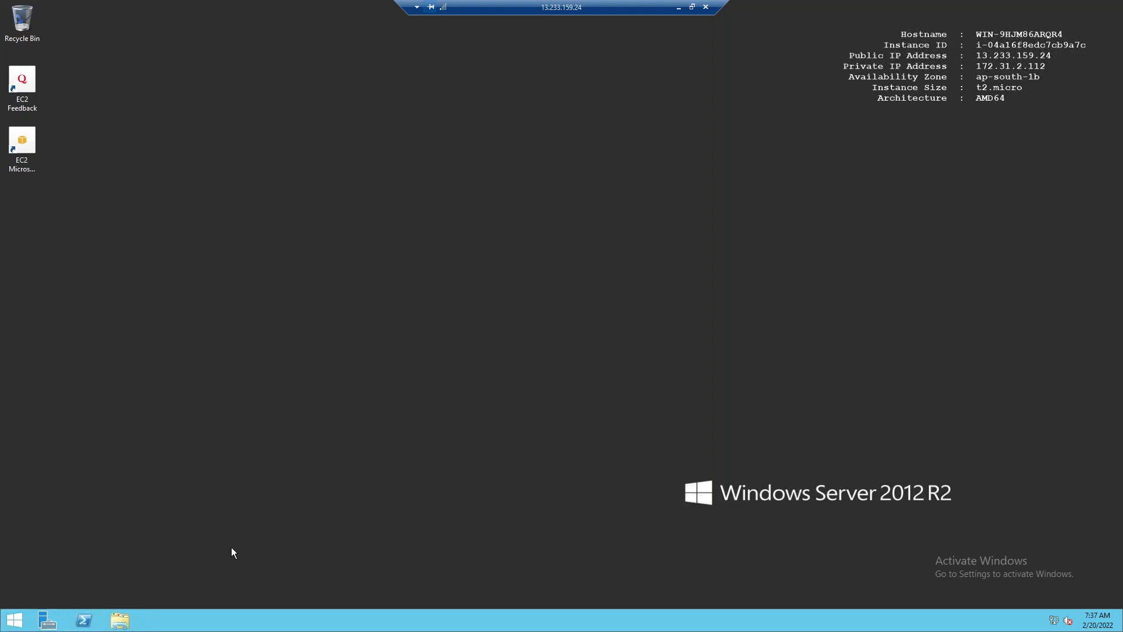
# Step: From a cmd prompt, set a new administrator password with net user administrator, then close it
pyautogui.press('super+r')
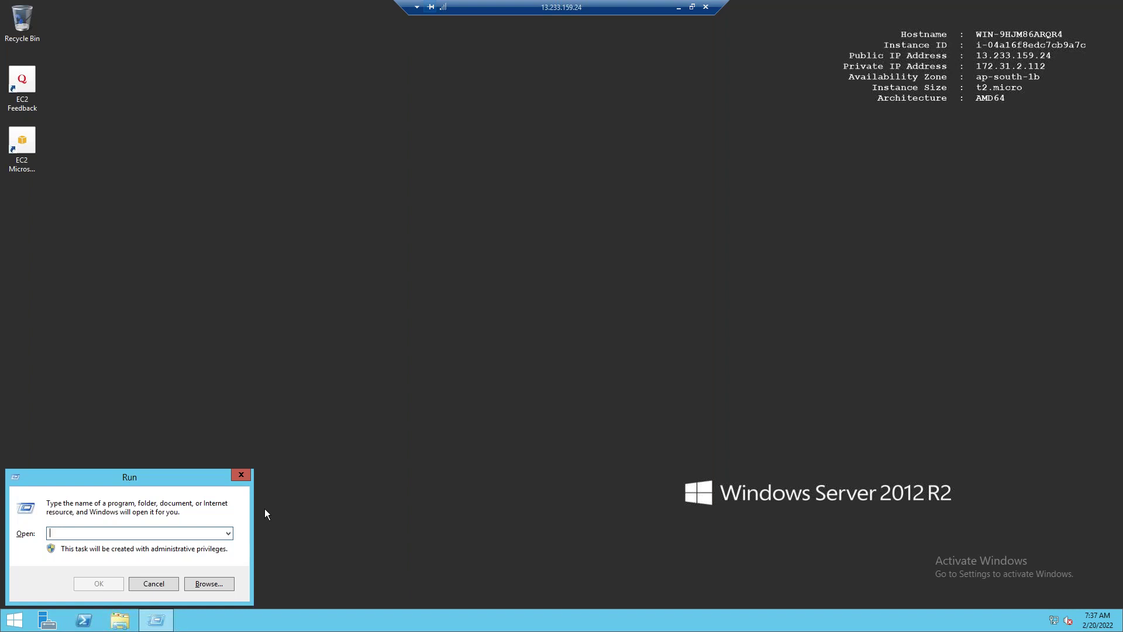
pyautogui.press('Return')
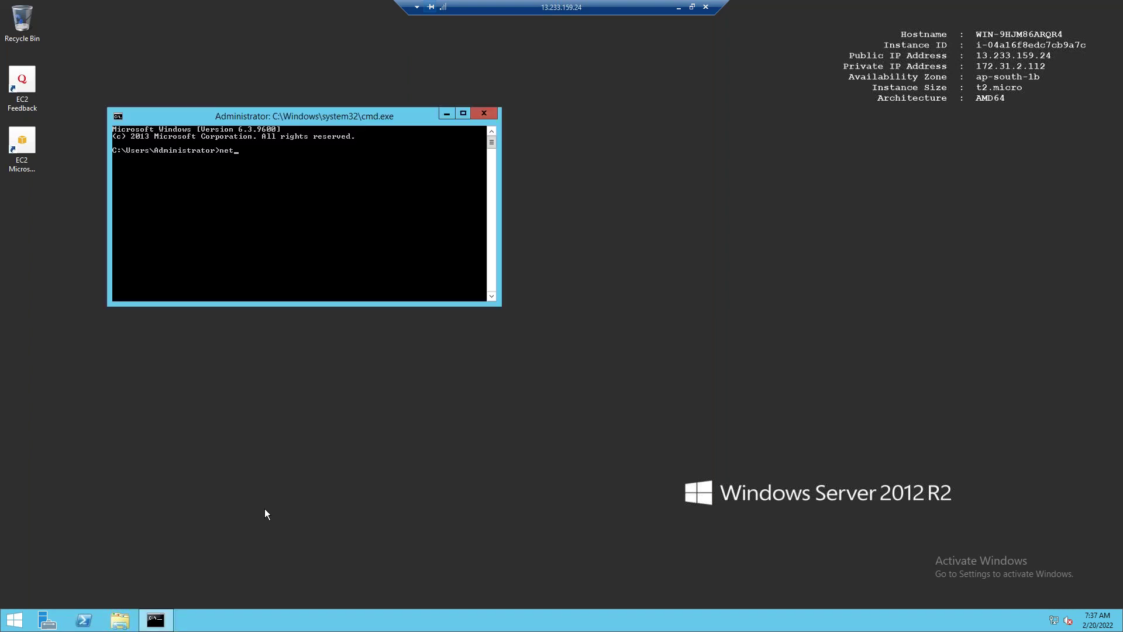
pyautogui.press('Return')
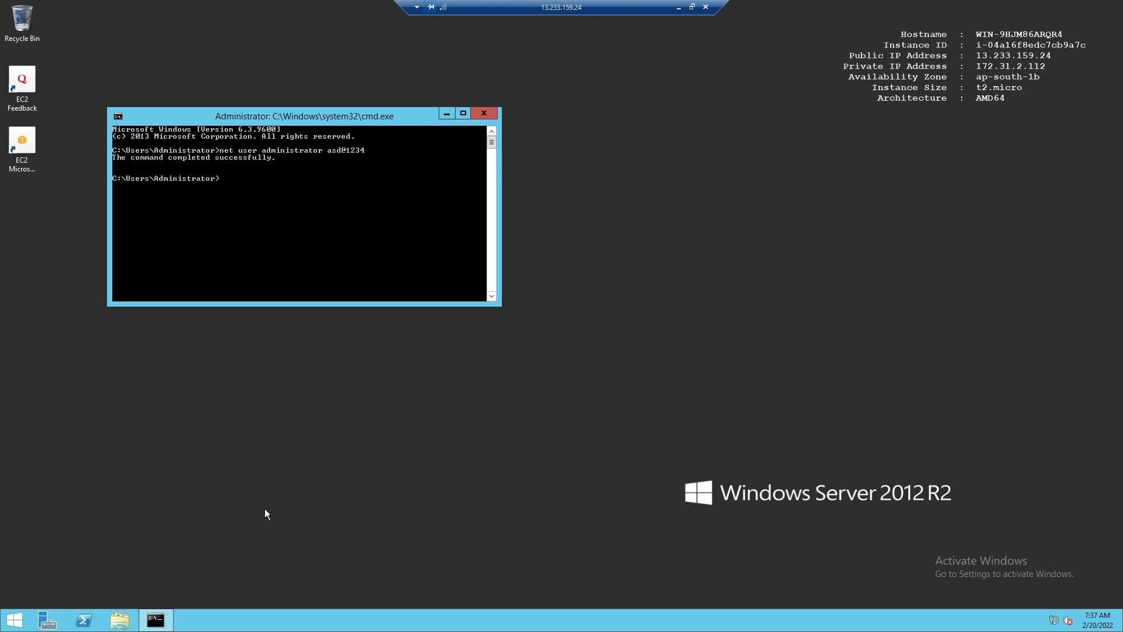
pyautogui.press('Return')
pyautogui.press('Return')
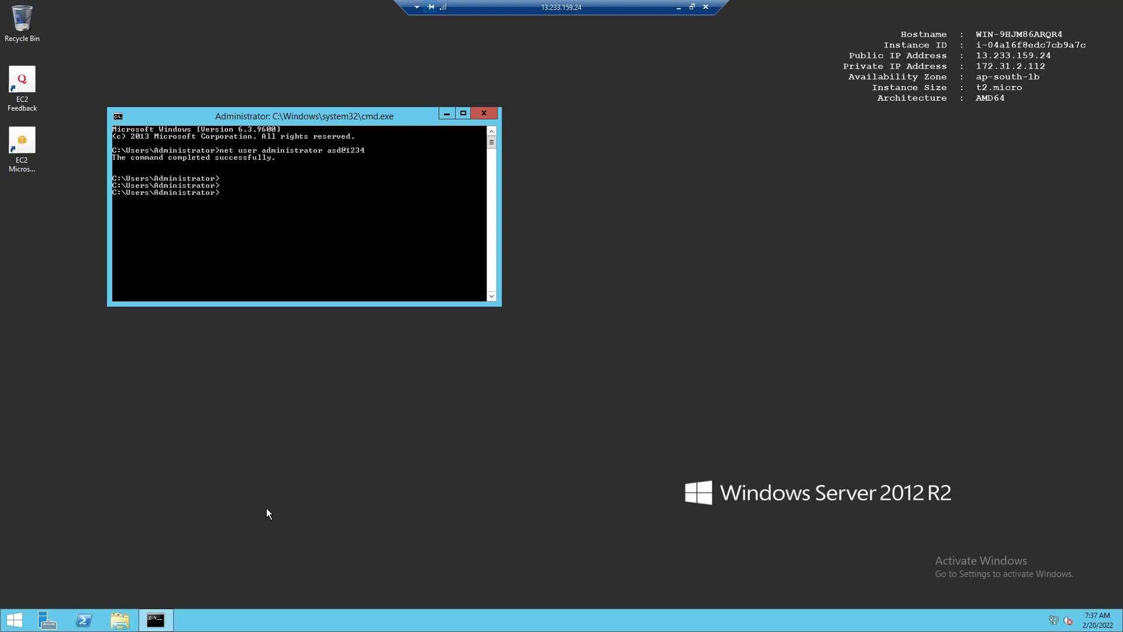
pyautogui.click(489, 113)
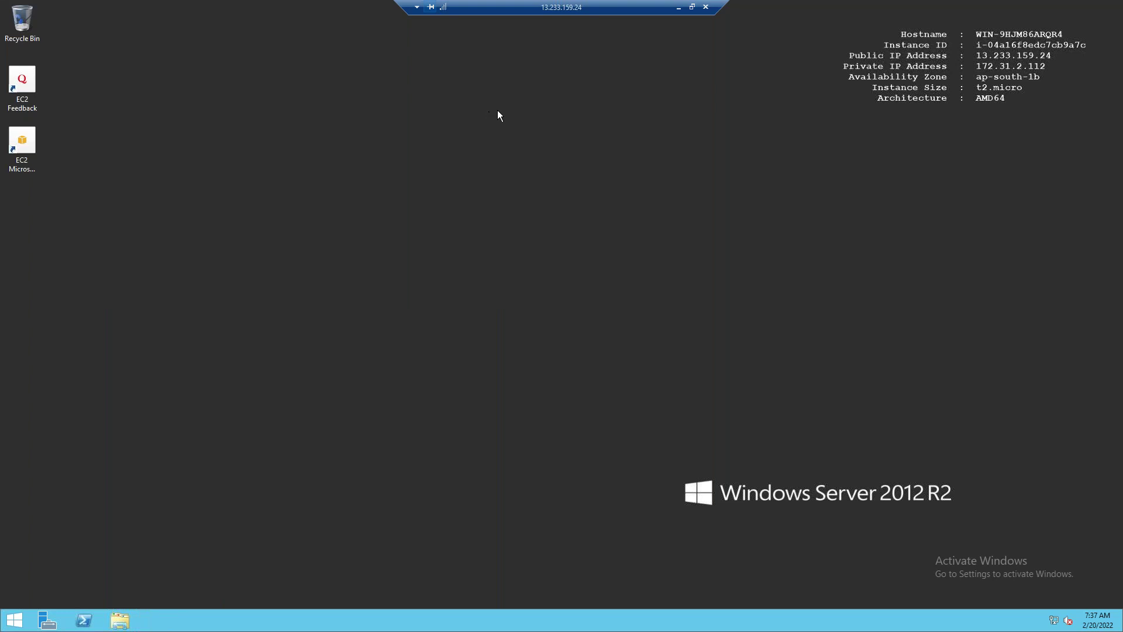
# Step: Minimize the remote session and show the 'How to Create Windows & Linux Server' Paint diagram
pyautogui.click(678, 8)
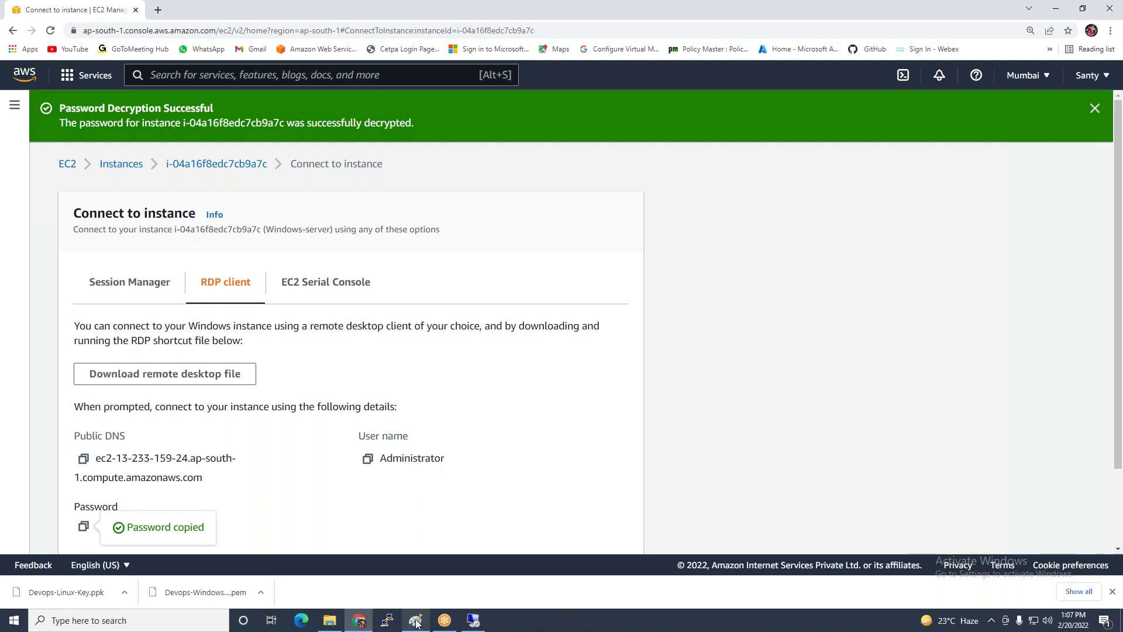
pyautogui.click(478, 622)
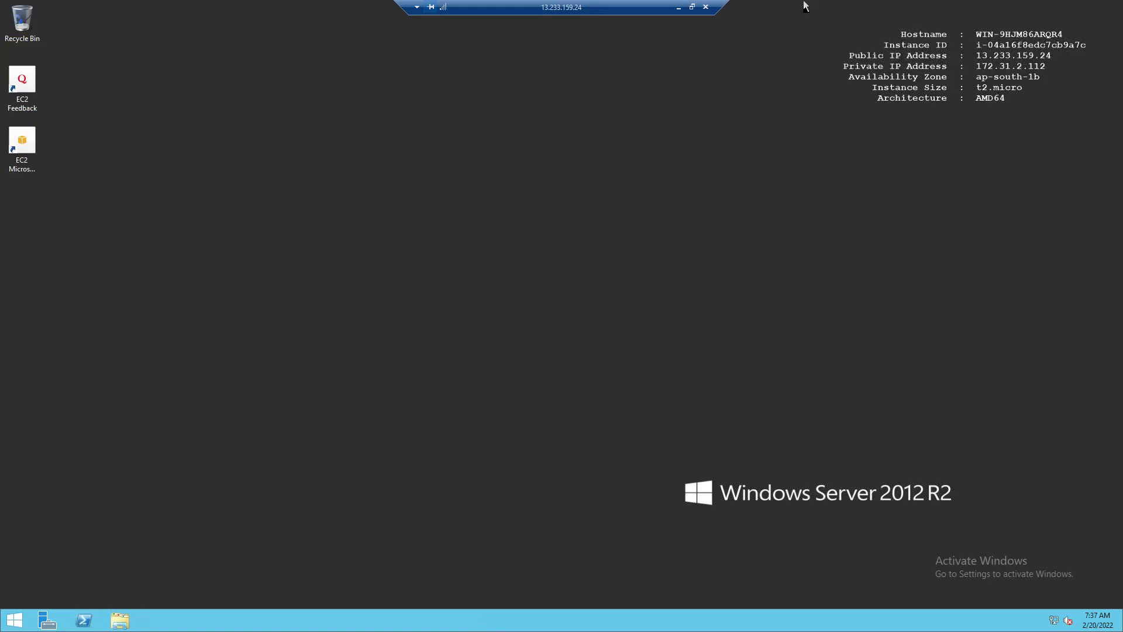
pyautogui.click(678, 10)
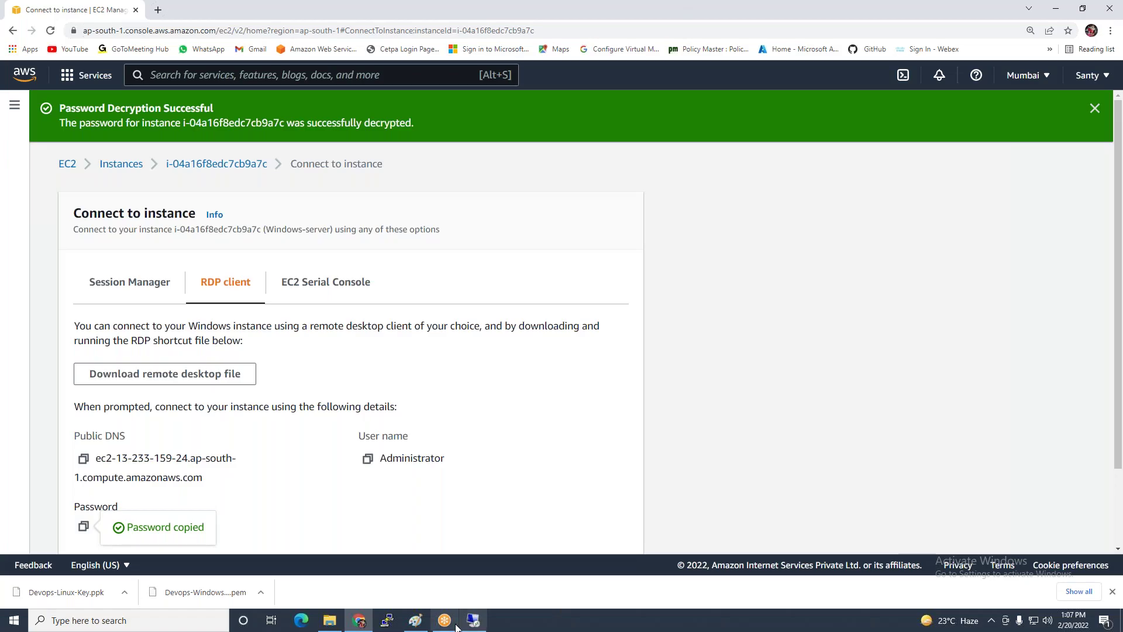
pyautogui.click(414, 621)
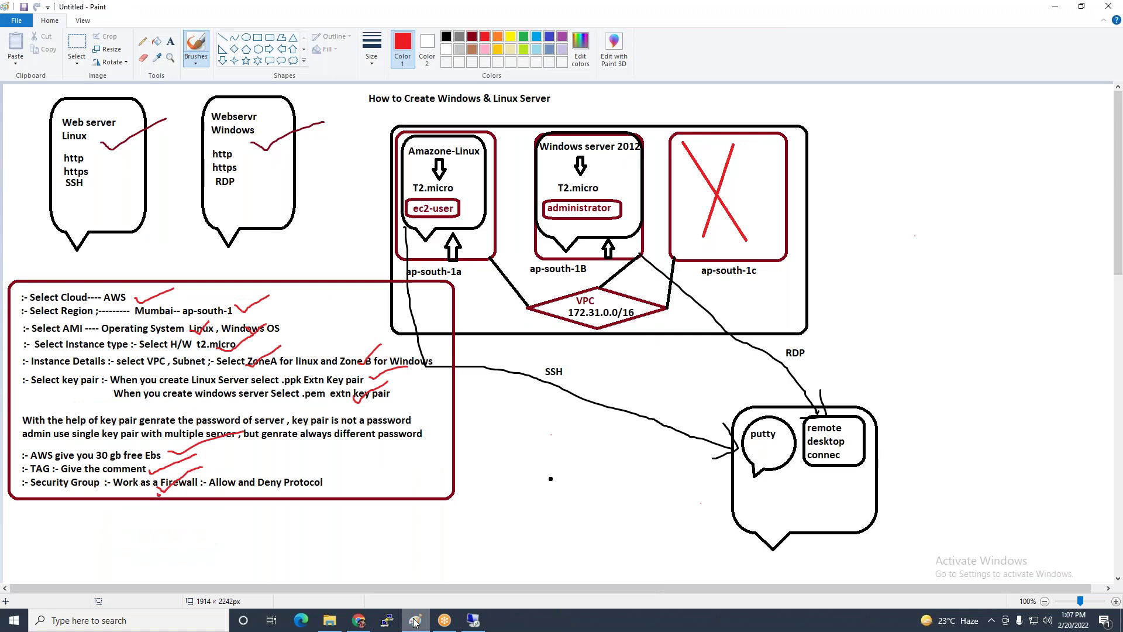
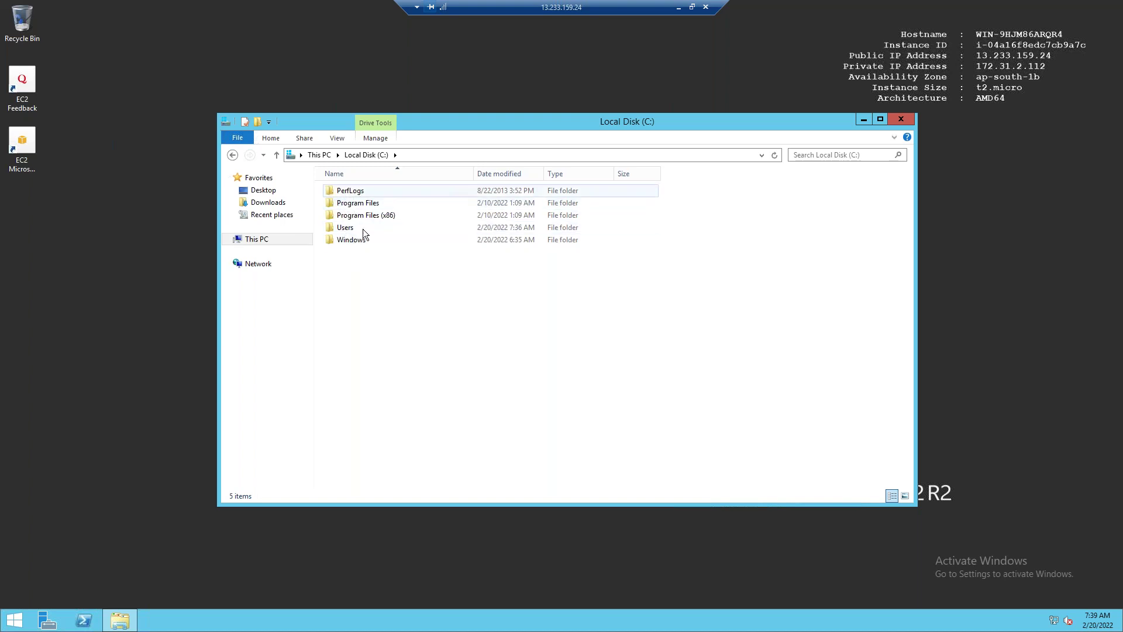
# Step: Minimize the Local Disk (C:) window to leave the server desktop clear
pyautogui.click(863, 119)
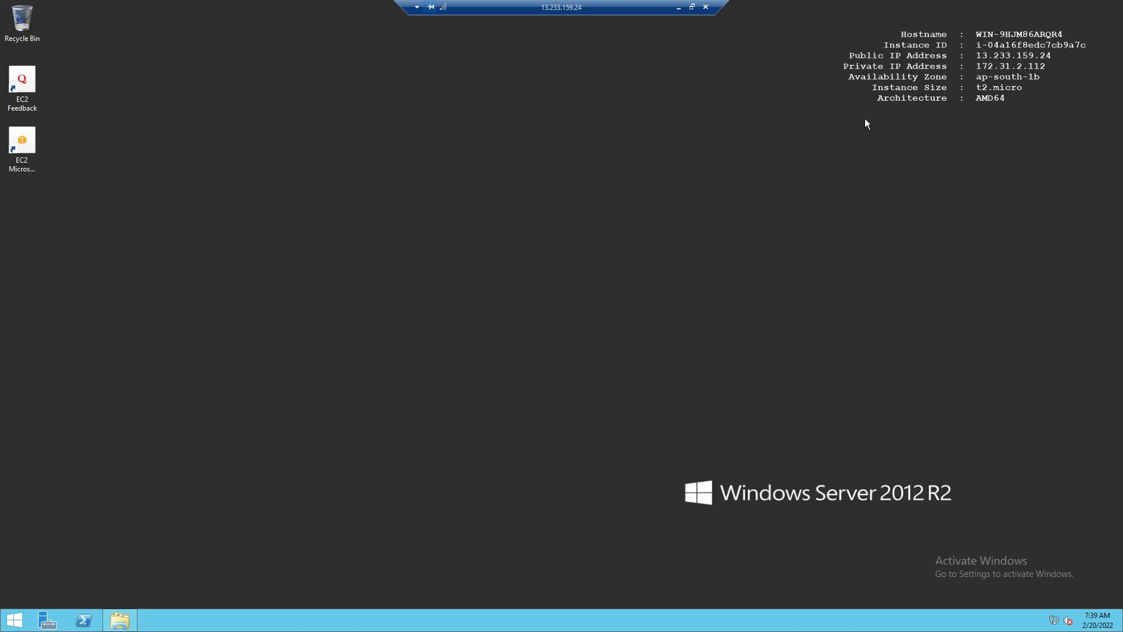
# Step: In Server Manager, start Add Roles and Features with role-based installation on the local server
pyautogui.click(51, 618)
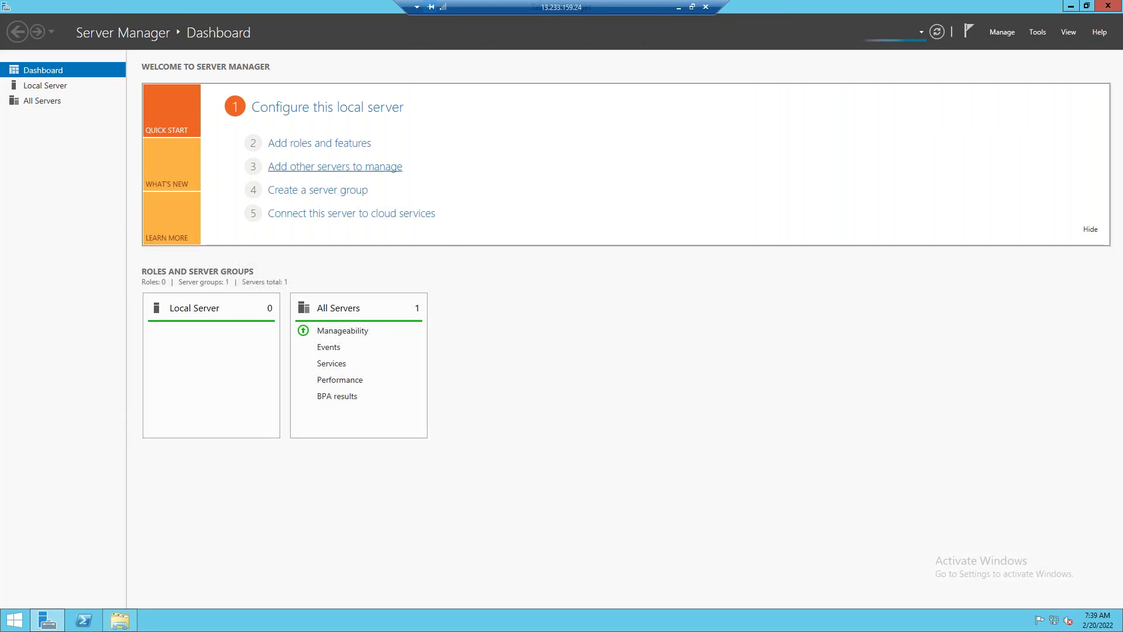
pyautogui.click(343, 146)
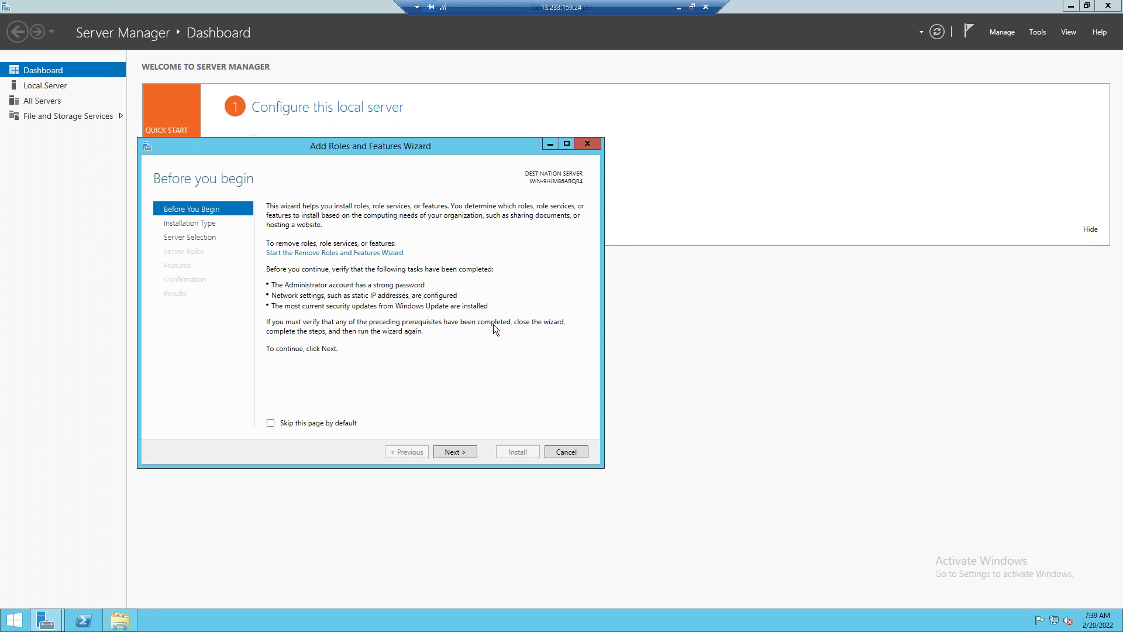
pyautogui.click(468, 453)
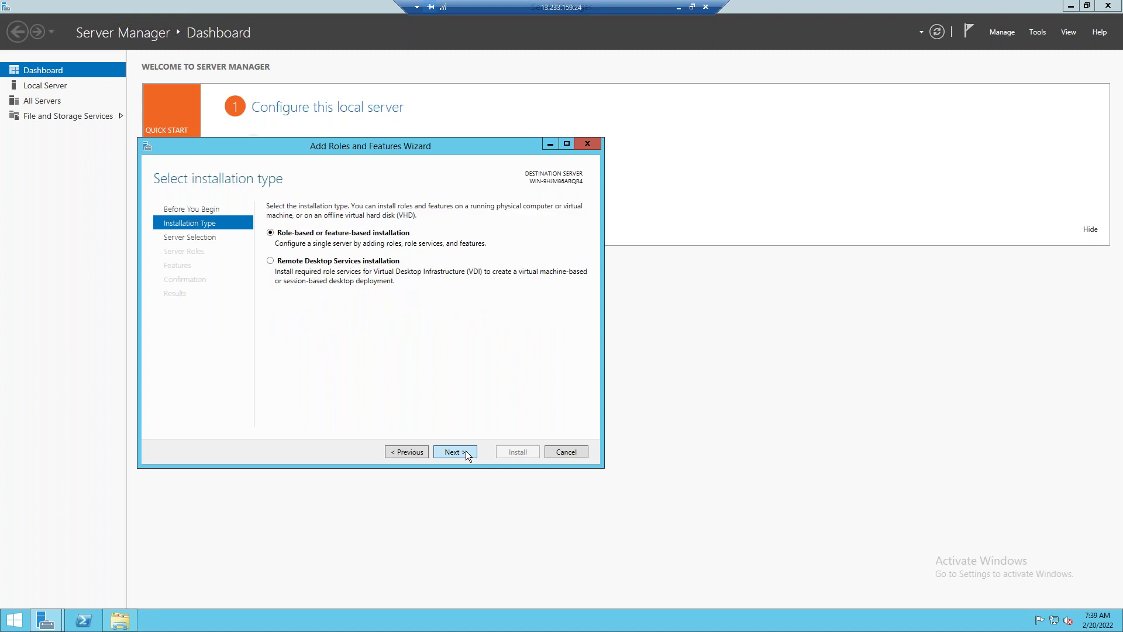
pyautogui.click(466, 453)
pyautogui.click(453, 449)
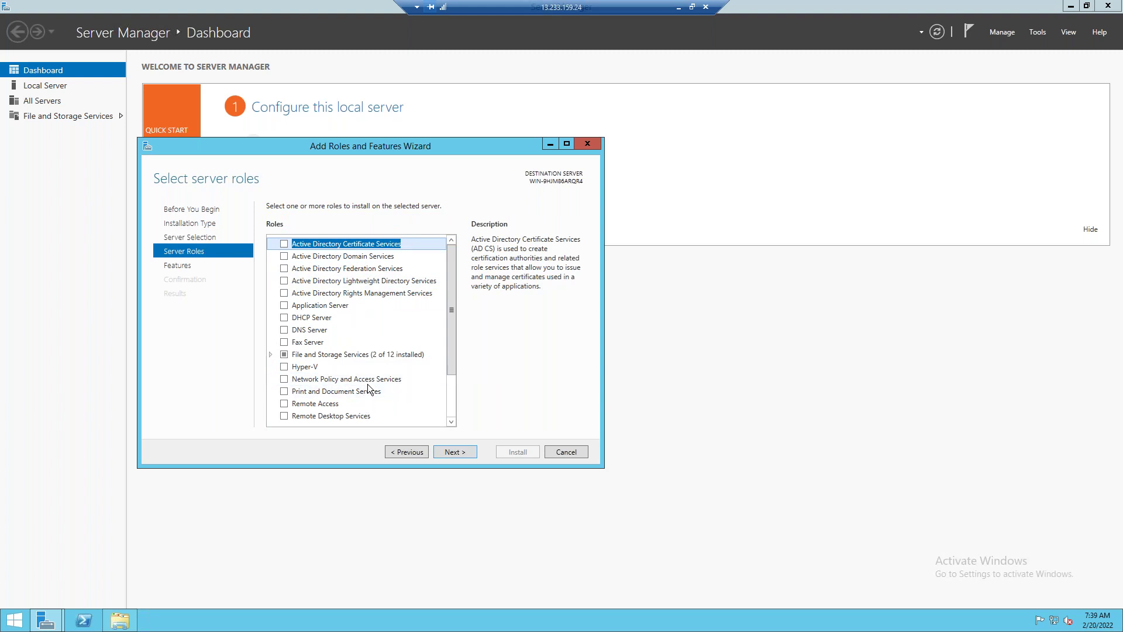
# Step: Select Web Server (IIS) with its required features and begin the installation
pyautogui.scroll(-2, 357, 377)
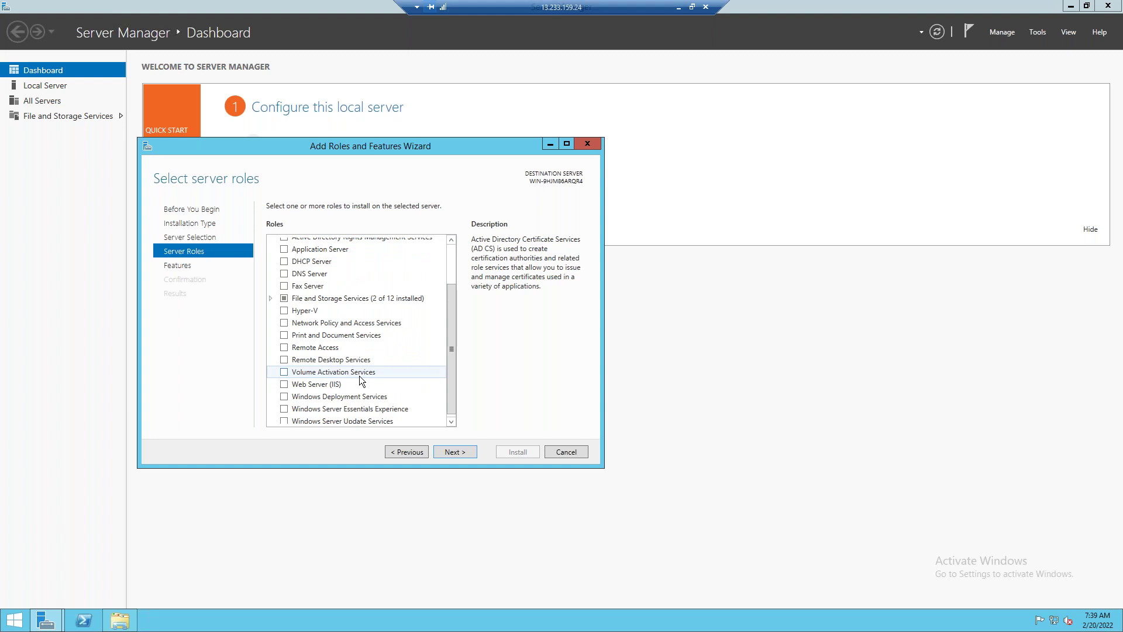
pyautogui.click(285, 384)
pyautogui.click(416, 400)
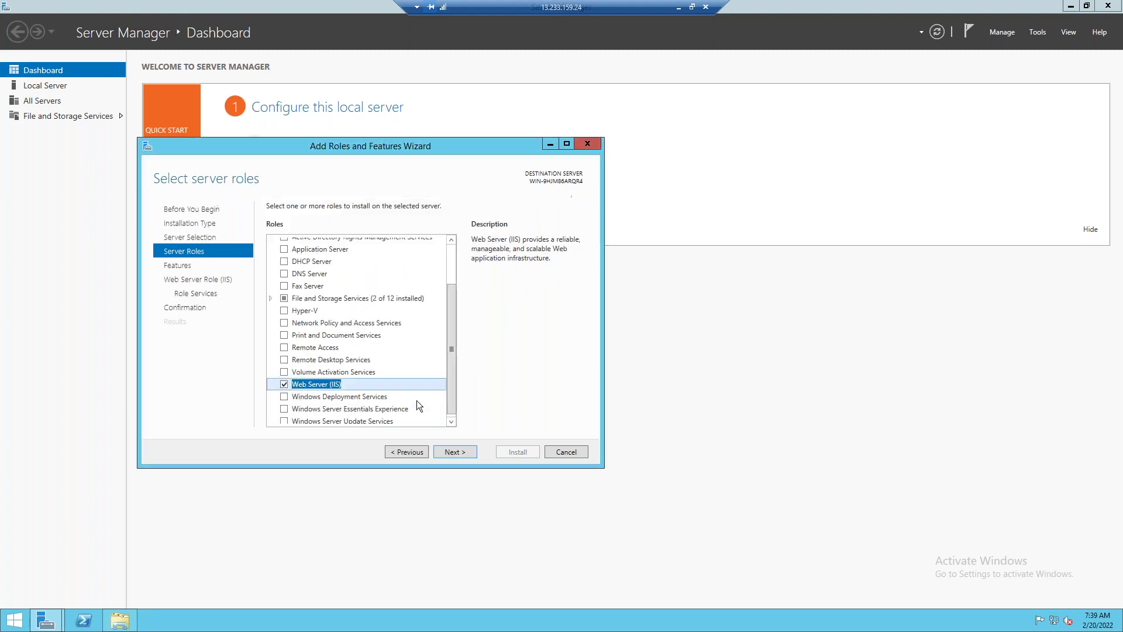
pyautogui.click(455, 451)
pyautogui.click(454, 452)
pyautogui.click(455, 451)
pyautogui.click(454, 451)
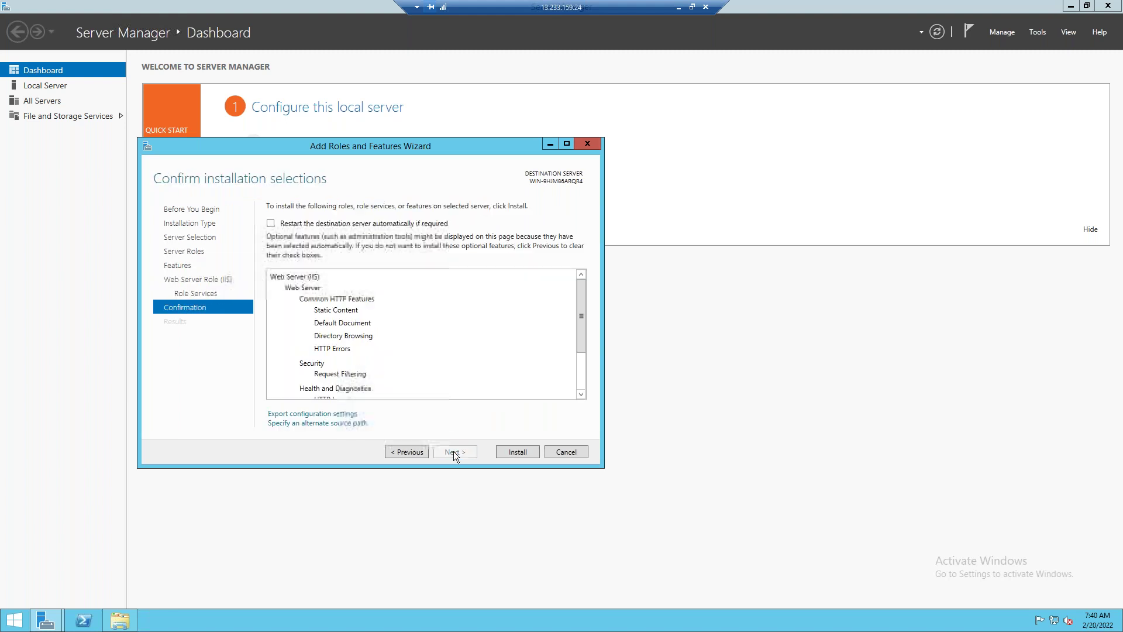
pyautogui.click(510, 451)
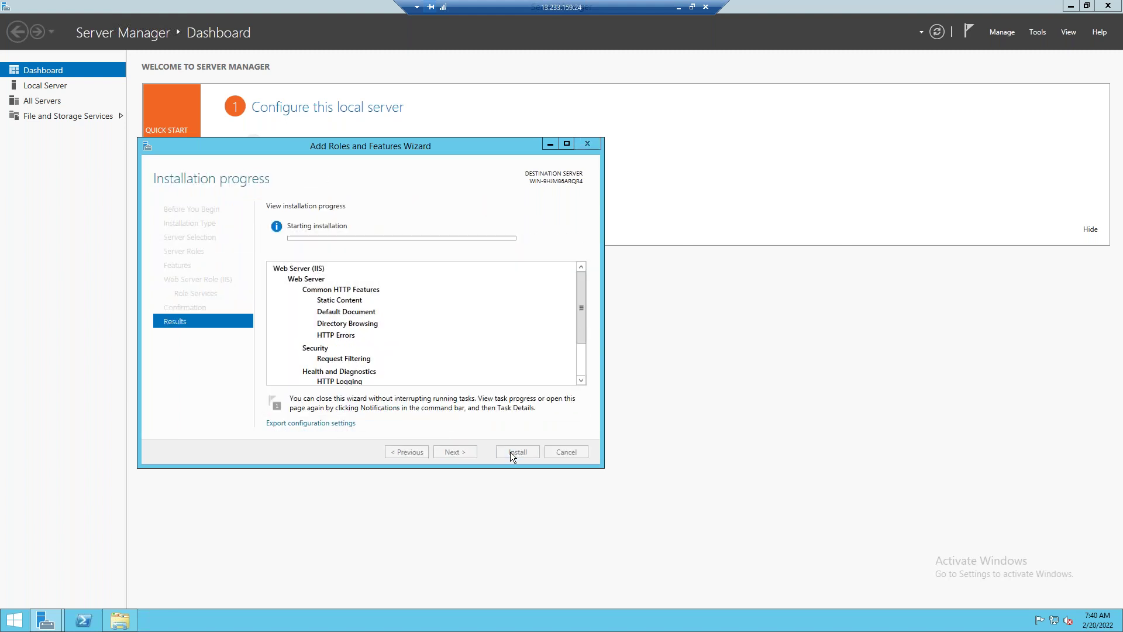
pyautogui.click(679, 8)
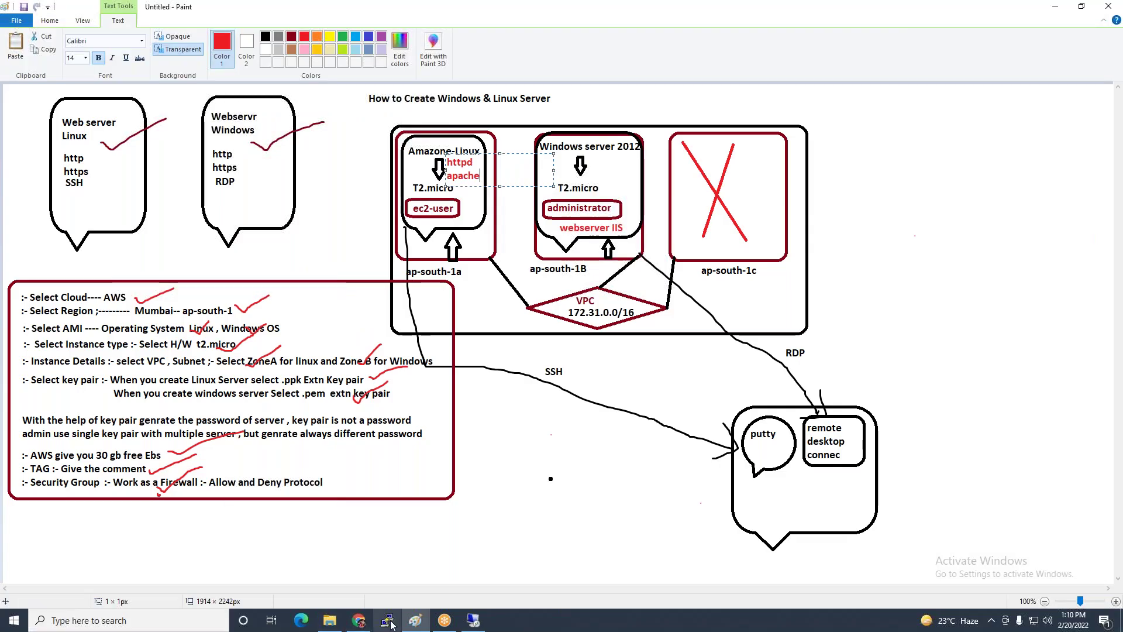
# Step: Select the Windows-server instance and copy its public IPv4 address 13.233.159.24
pyautogui.click(359, 622)
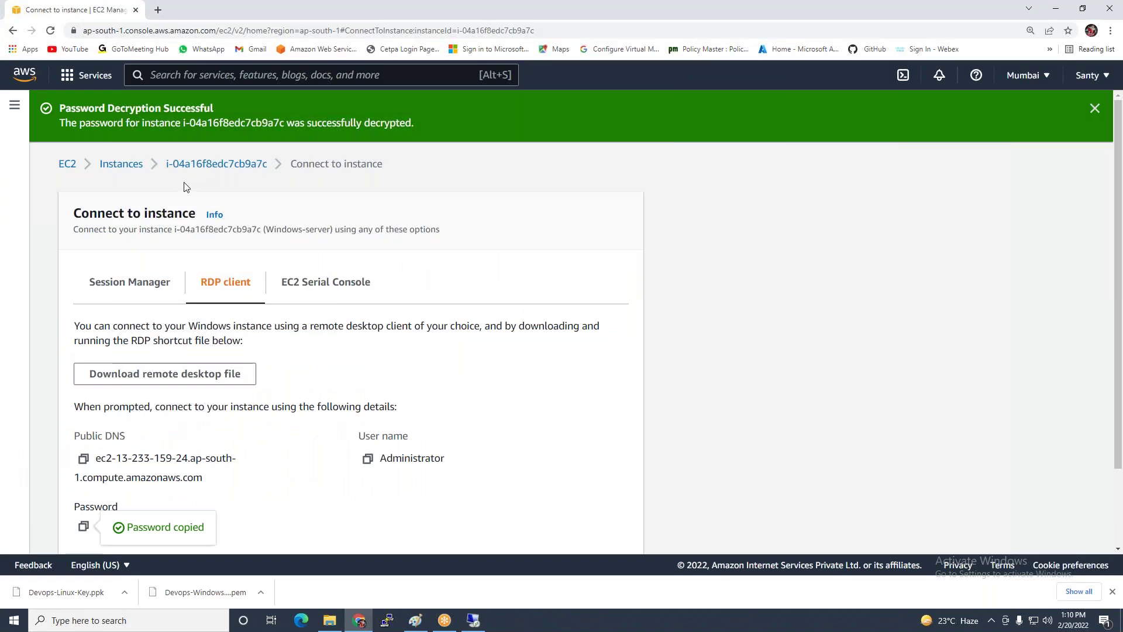
pyautogui.click(114, 167)
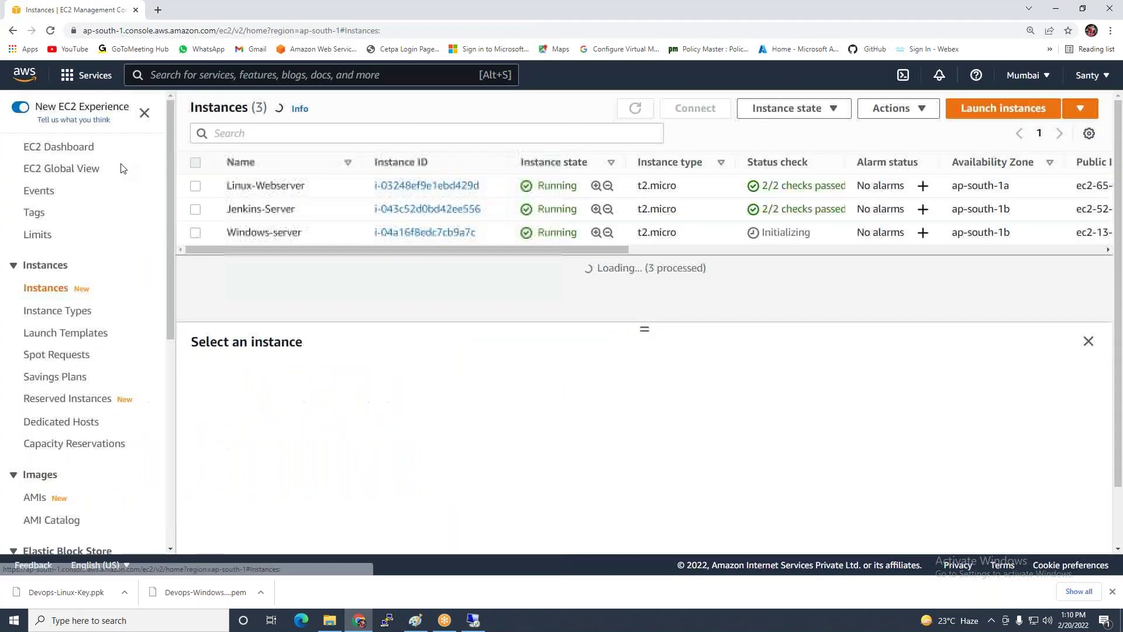
pyautogui.click(196, 233)
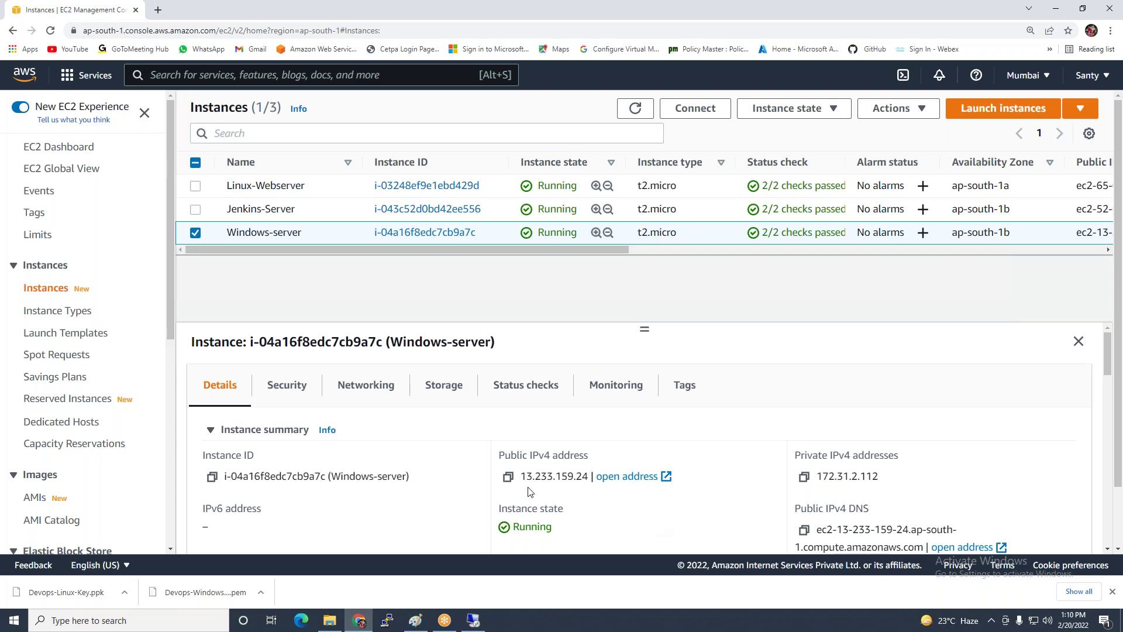
pyautogui.click(510, 480)
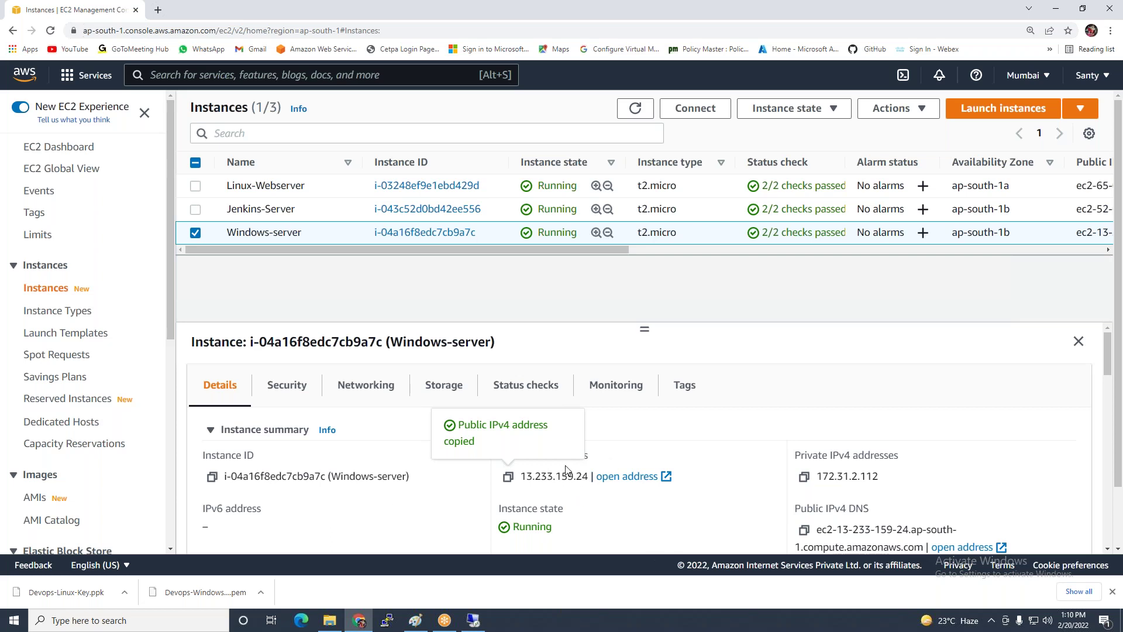
pyautogui.click(158, 10)
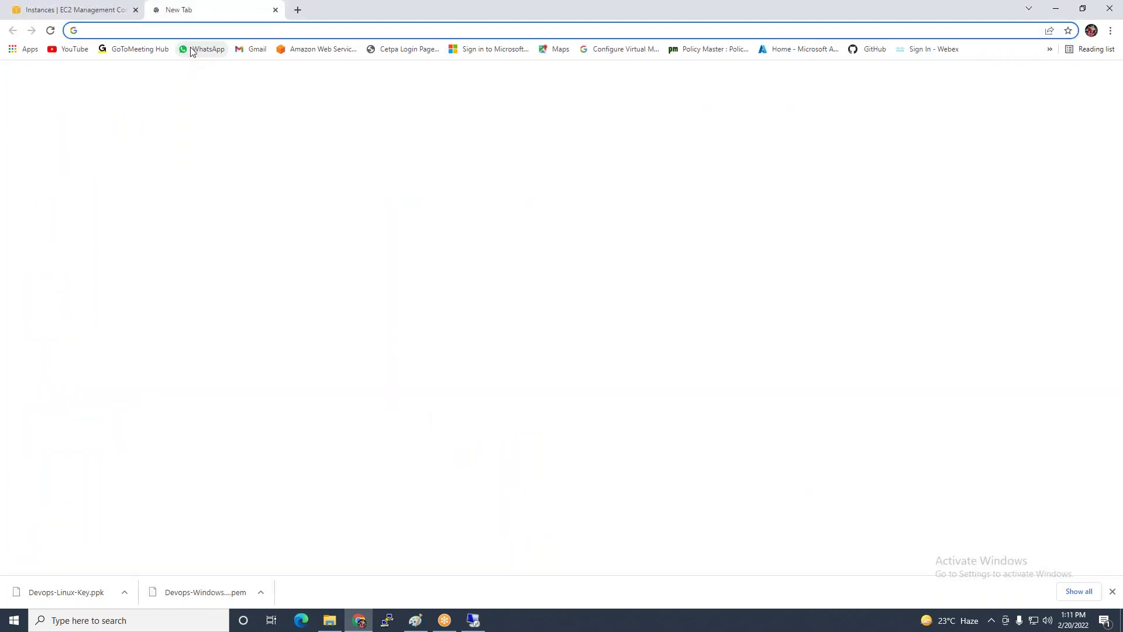
# Step: Load 13.233.159.24 in the new tab to show the IIS welcome page
pyautogui.hotkey('ctrl', 'v')
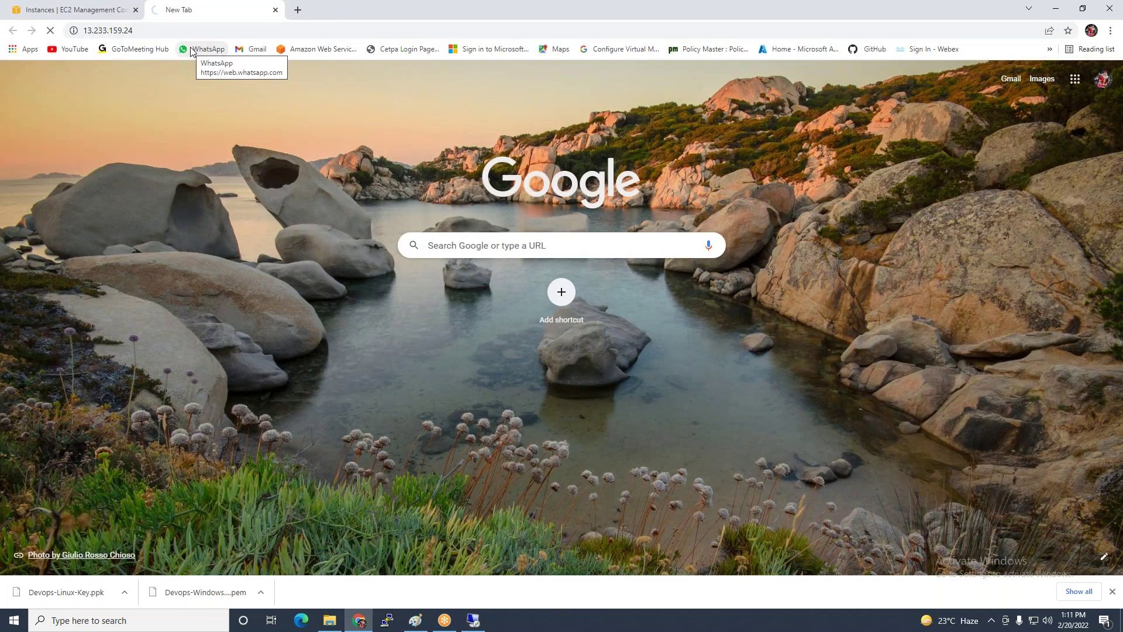
pyautogui.press('Return')
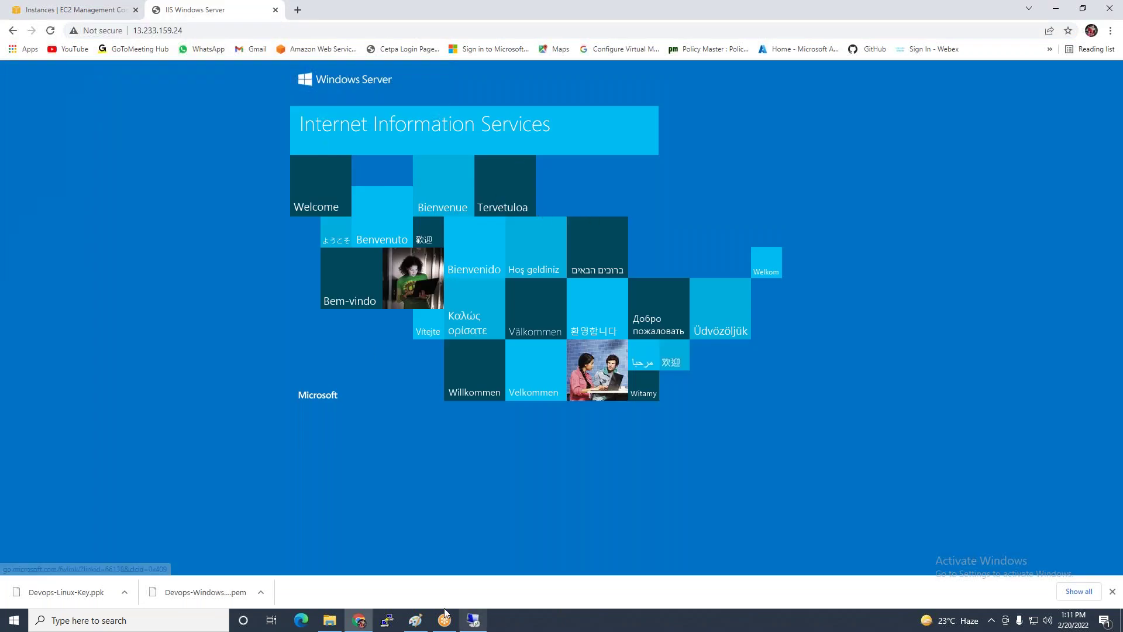
pyautogui.click(473, 619)
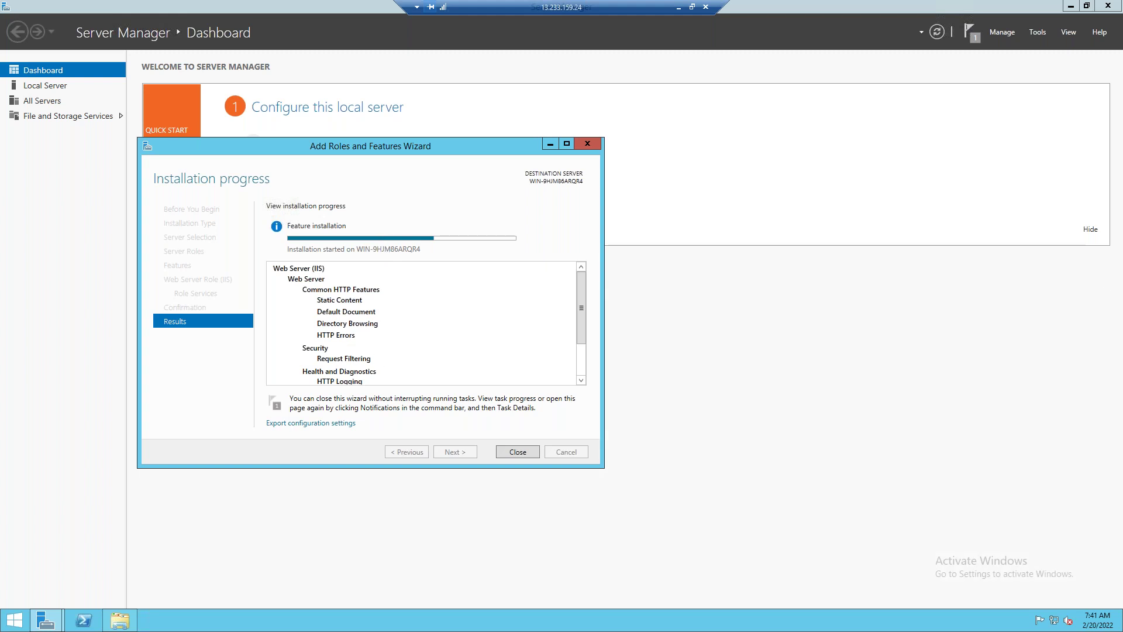
# Step: Open iis-85.png from C:\inetpub\wwwroot on the server in Paint
pyautogui.click(120, 620)
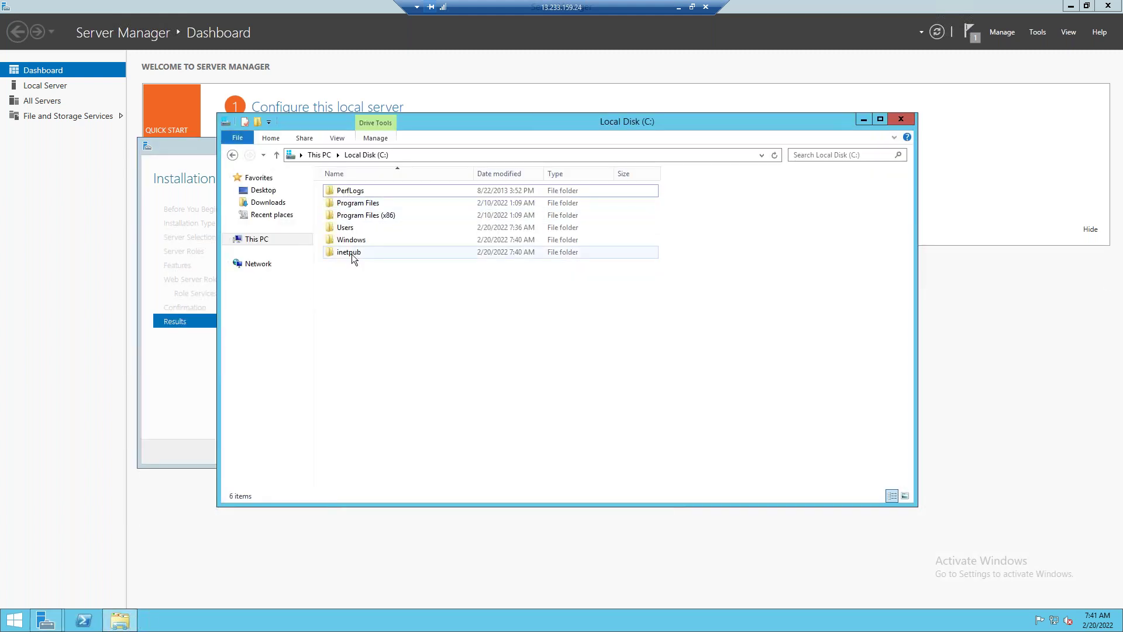
pyautogui.doubleClick(353, 254)
pyautogui.doubleClick(355, 241)
pyautogui.click(350, 190)
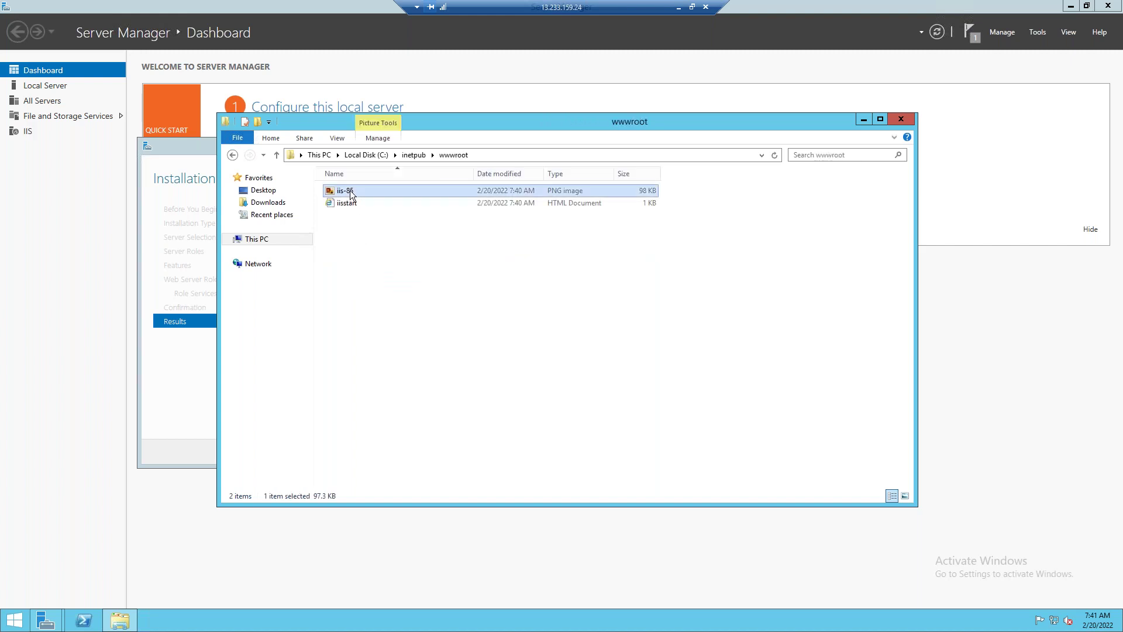
pyautogui.doubleClick(349, 191)
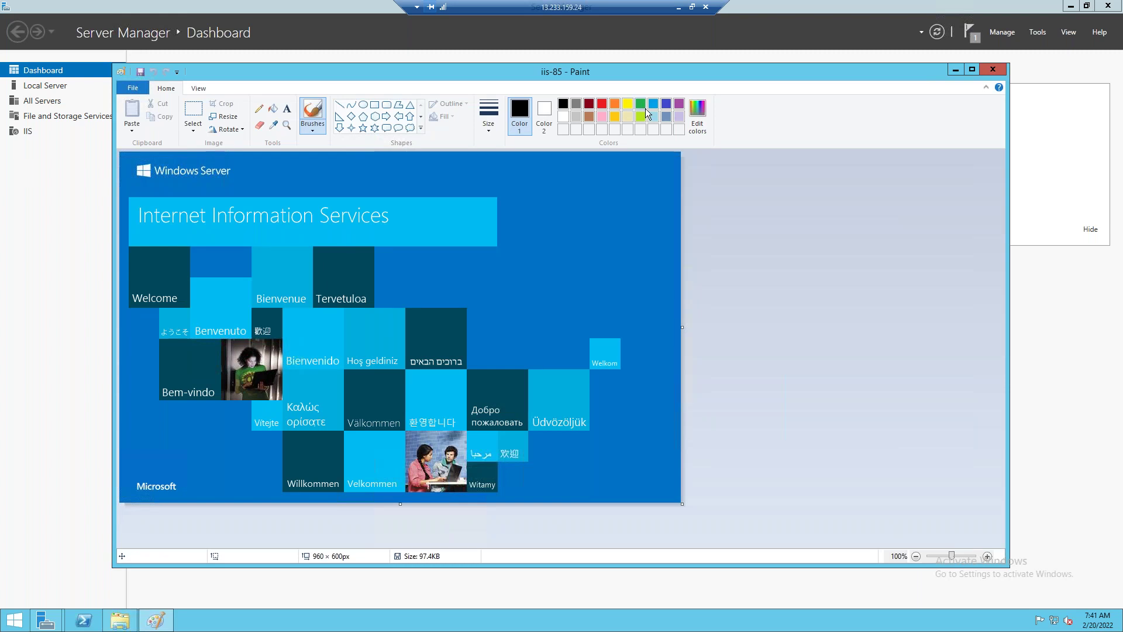
# Step: Fill the image's blue background with purple and save it
pyautogui.click(679, 104)
pyautogui.click(274, 110)
pyautogui.click(588, 201)
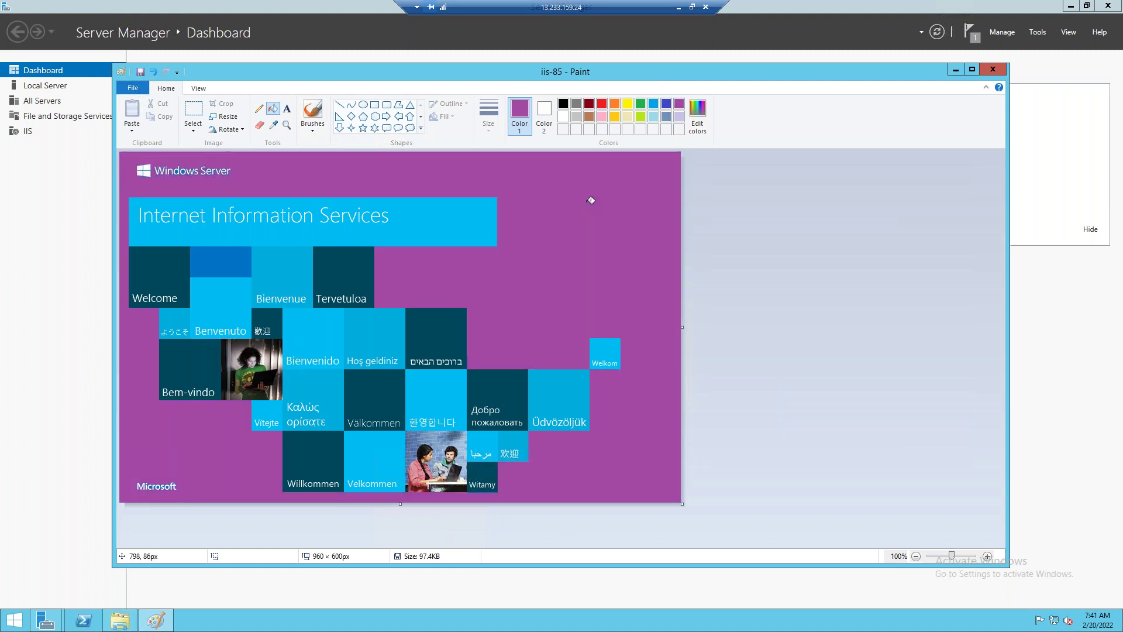
pyautogui.hotkey('ctrl', 's')
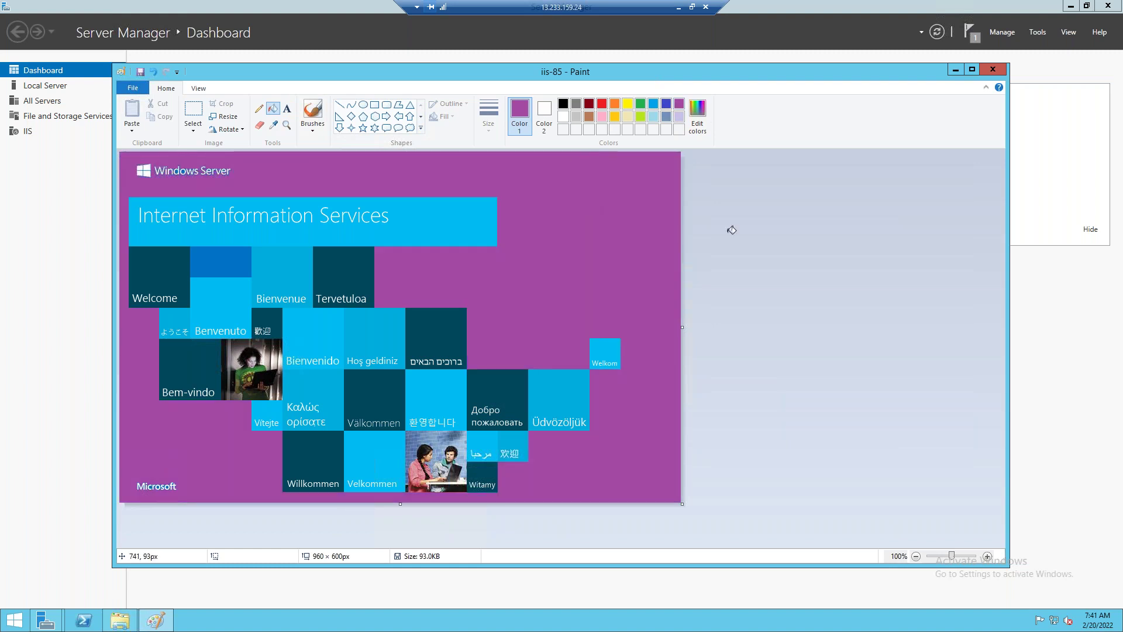
pyautogui.click(676, 8)
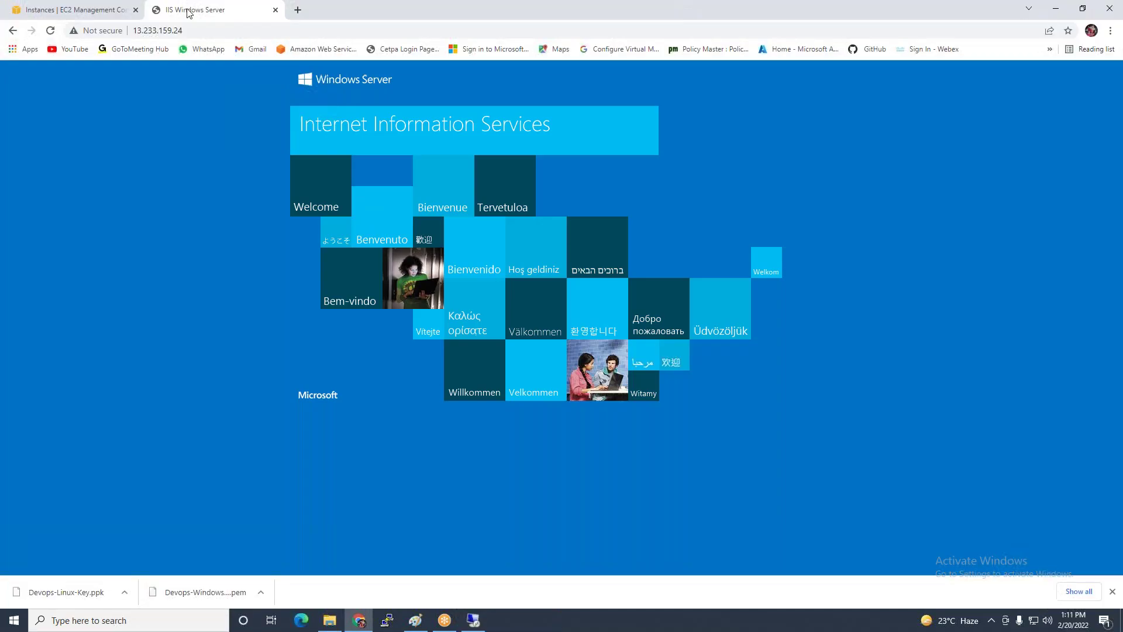
# Step: Reload 13.233.159.24 to confirm the purple IIS welcome image appears
pyautogui.click(51, 31)
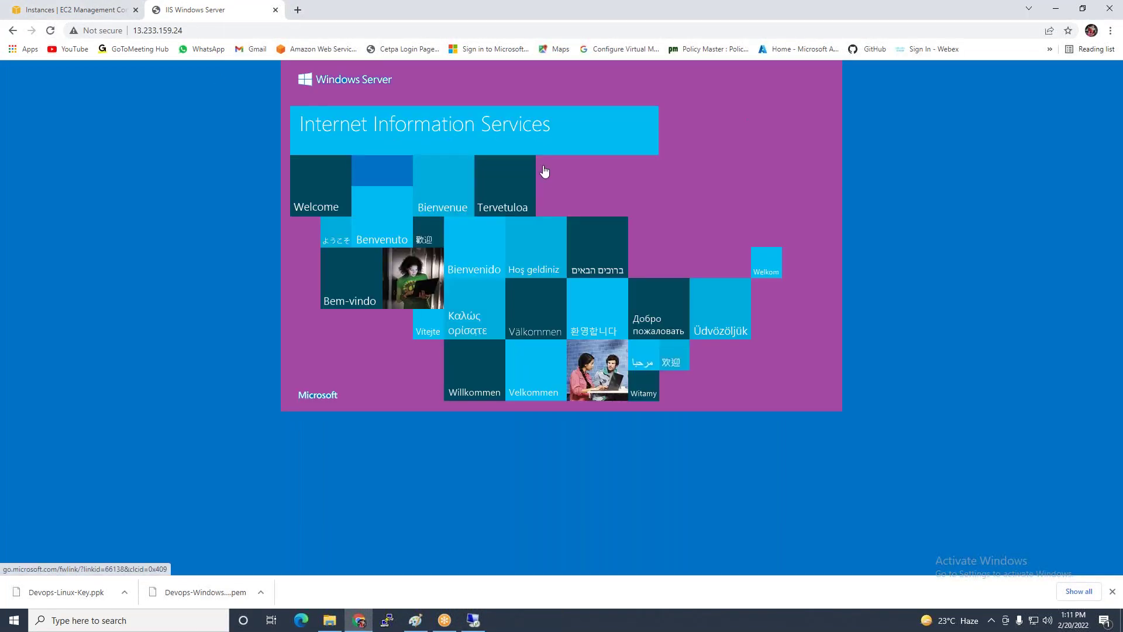
pyautogui.click(196, 30)
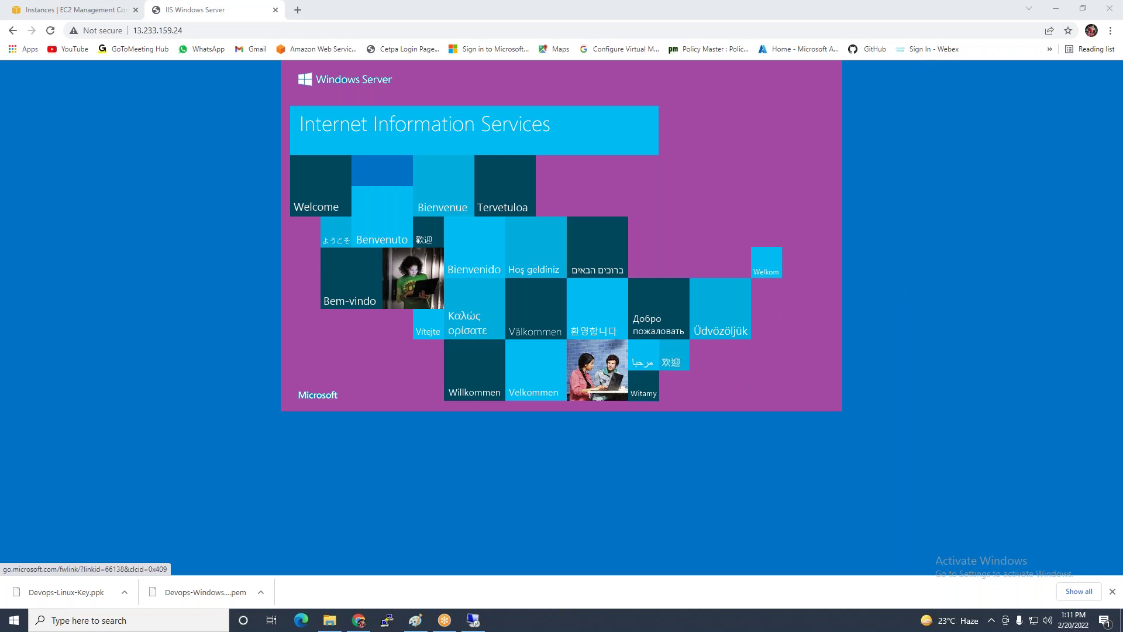
pyautogui.click(472, 620)
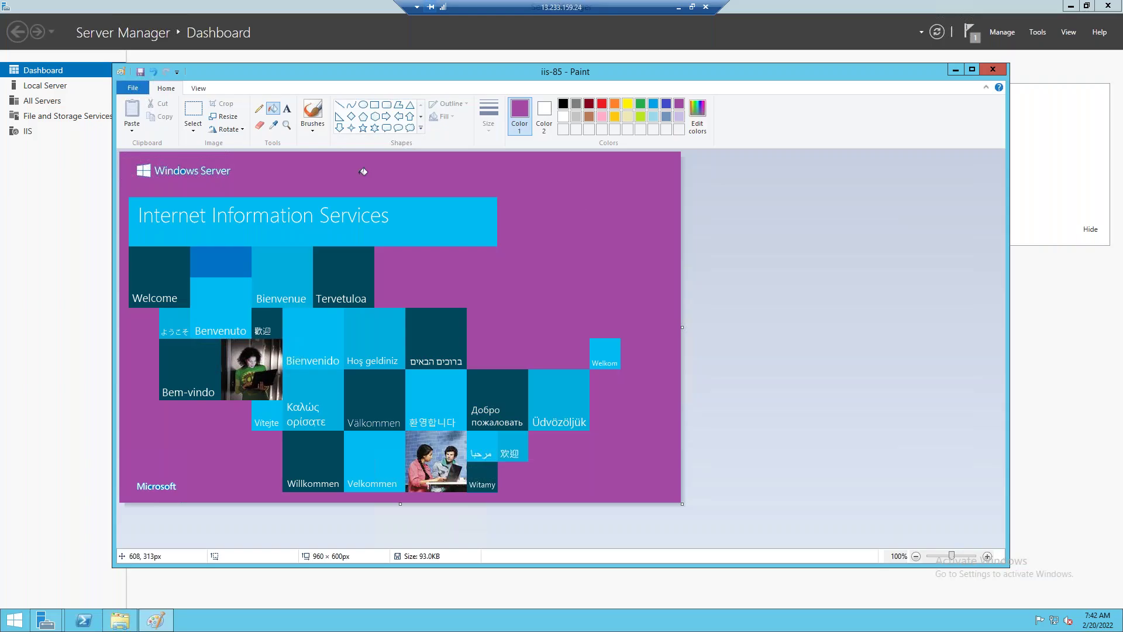
# Step: Delete iis-85 and iisstart from wwwroot, then reload the site to see 403 Forbidden
pyautogui.click(993, 70)
pyautogui.moveTo(405, 269); pyautogui.dragTo(445, 188)
pyautogui.press('Delete')
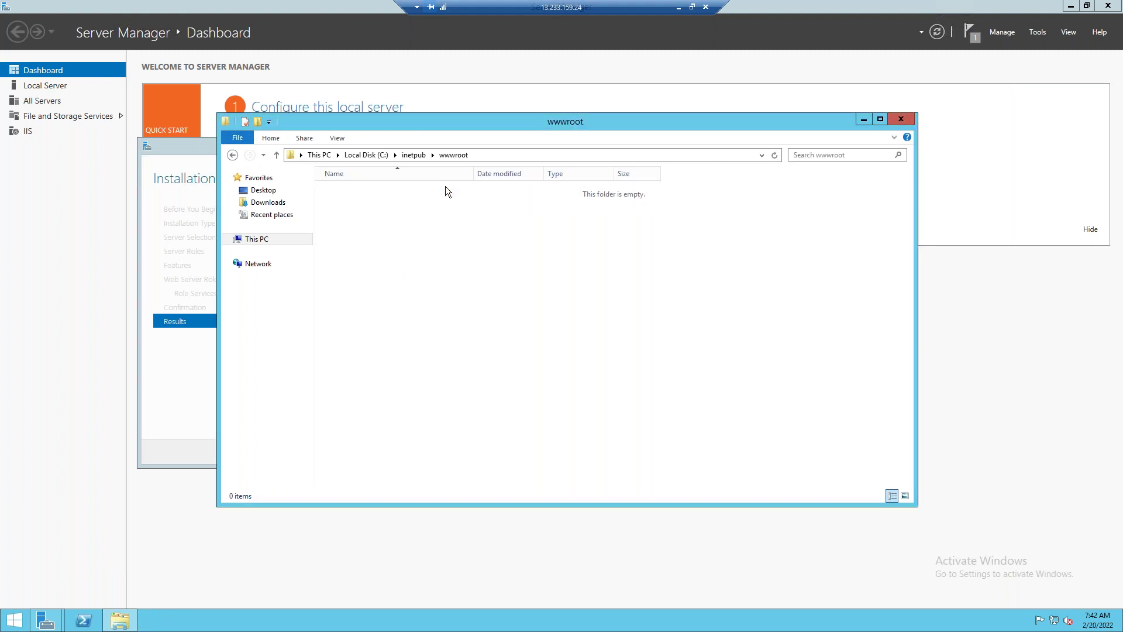
pyautogui.click(679, 7)
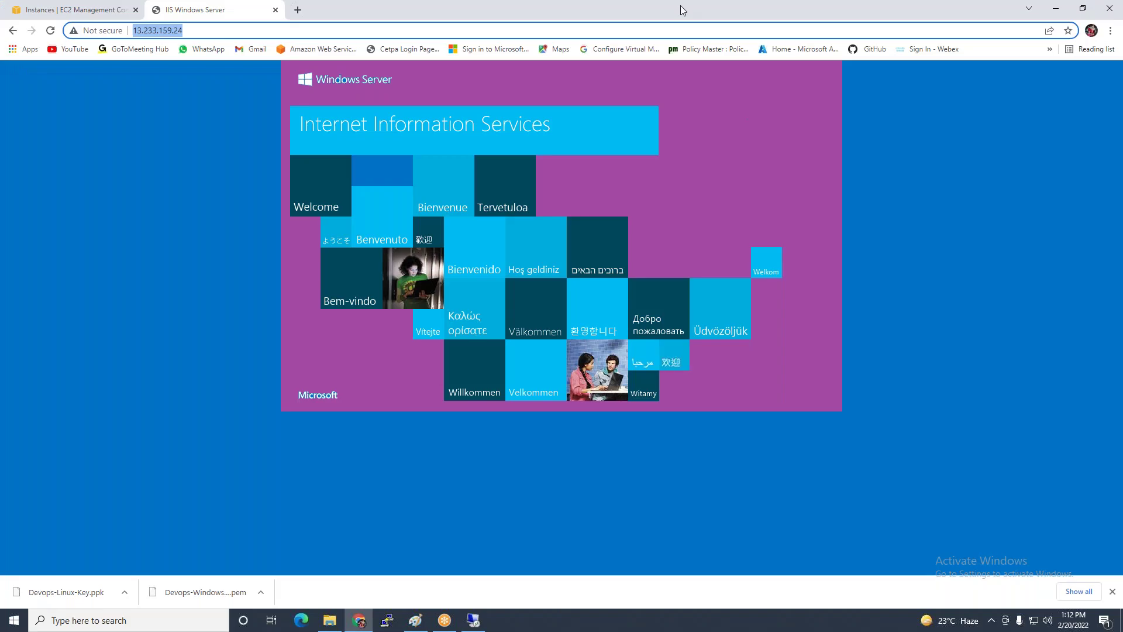
pyautogui.click(50, 31)
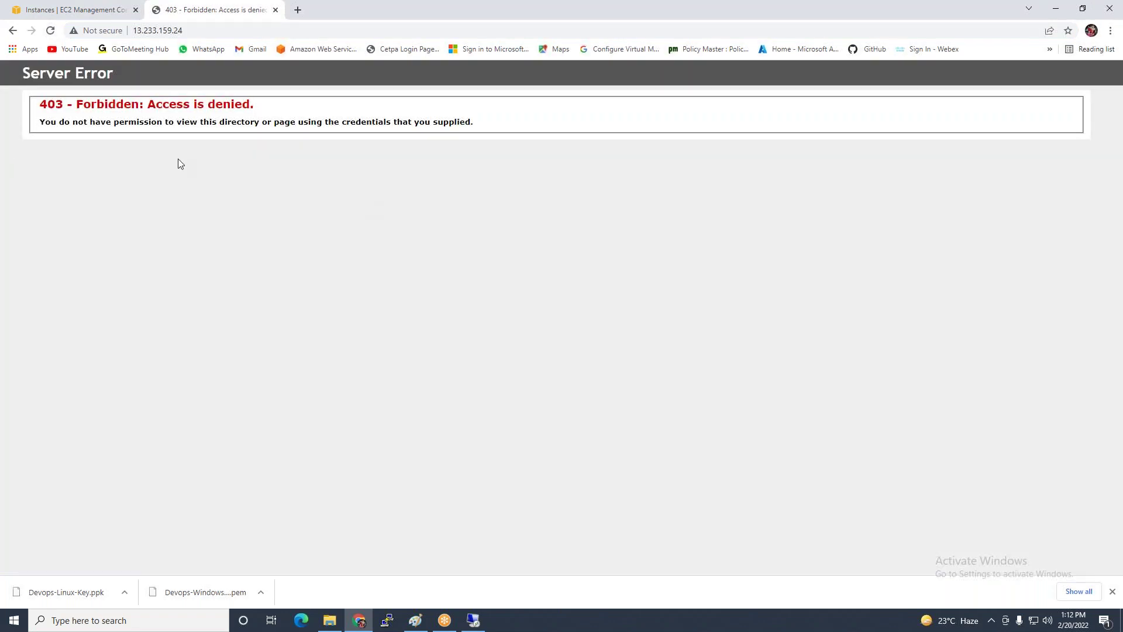
# Step: Browse locally to Cloud (E:) > data Office pc > website > uloax
pyautogui.click(334, 623)
pyautogui.click(226, 405)
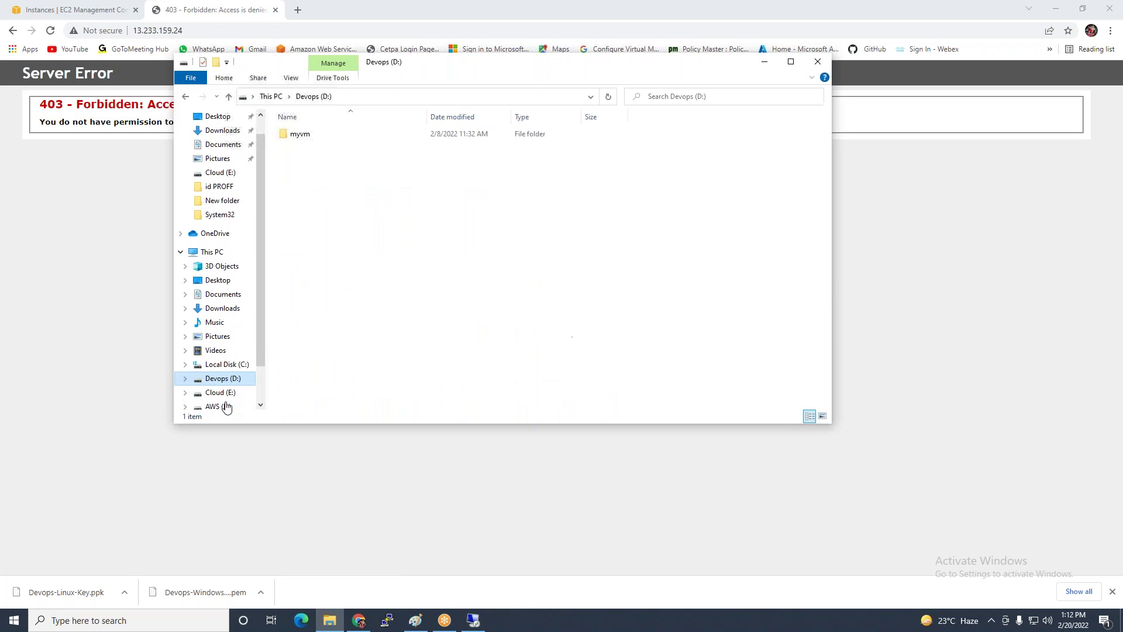
pyautogui.click(220, 392)
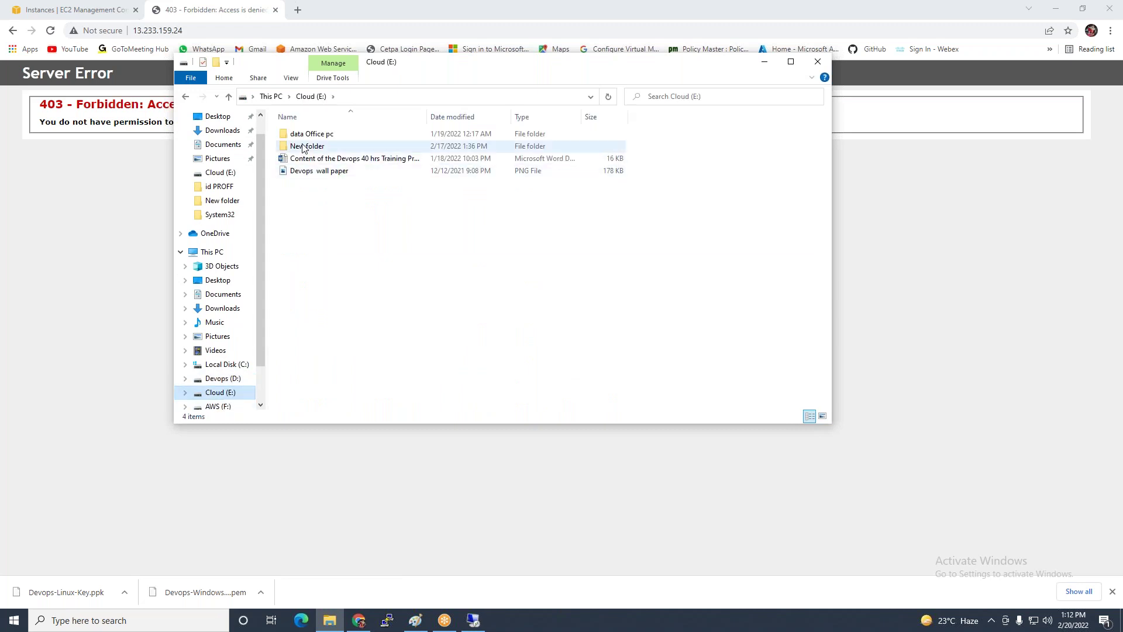
pyautogui.doubleClick(303, 135)
pyautogui.doubleClick(302, 297)
pyautogui.doubleClick(303, 150)
# Step: Copy the css, images, js and index items for pasting into the server's wwwroot
pyautogui.moveTo(354, 329); pyautogui.dragTo(279, 137)
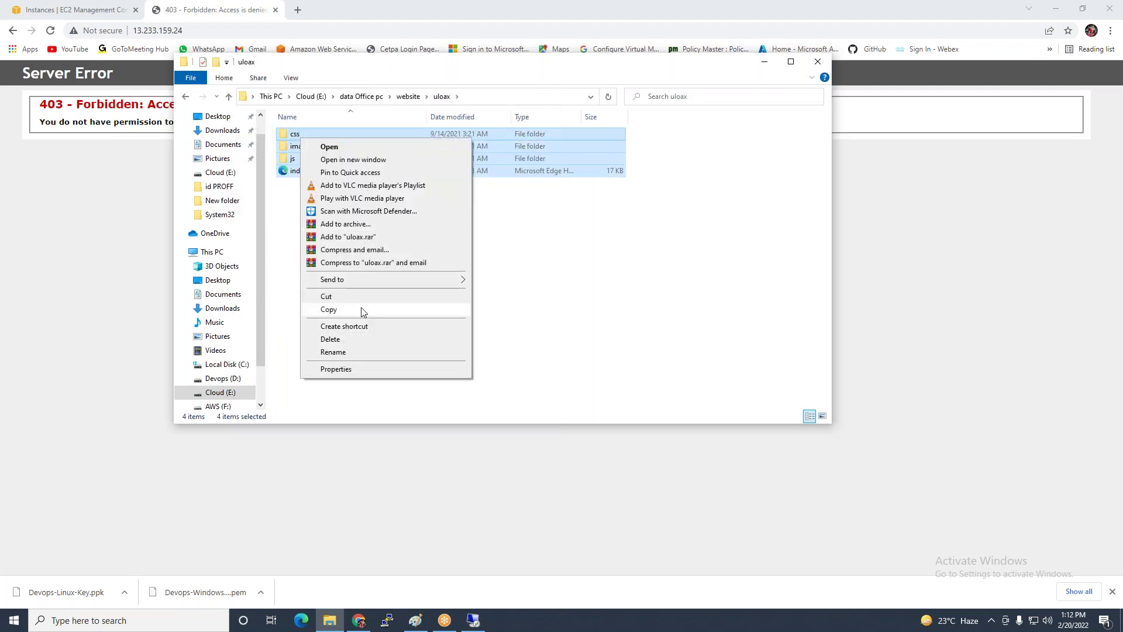
pyautogui.click(361, 309)
pyautogui.click(473, 620)
pyautogui.rightClick(478, 311)
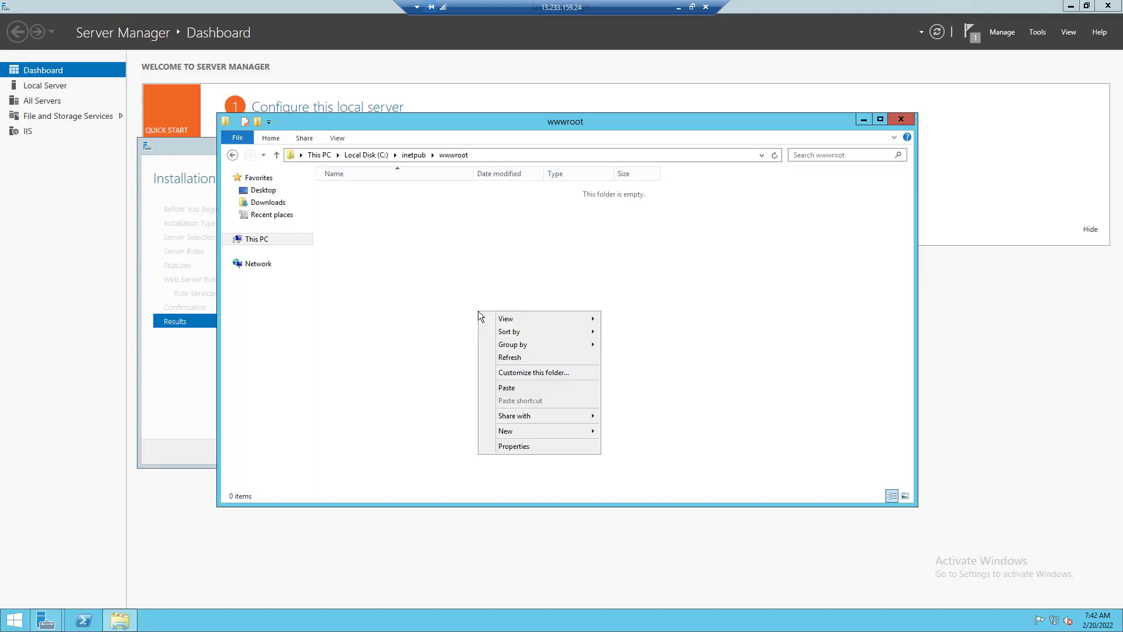
# Step: Paste the ULOAX files into wwwroot, close the open windows and disconnect the session
pyautogui.click(510, 387)
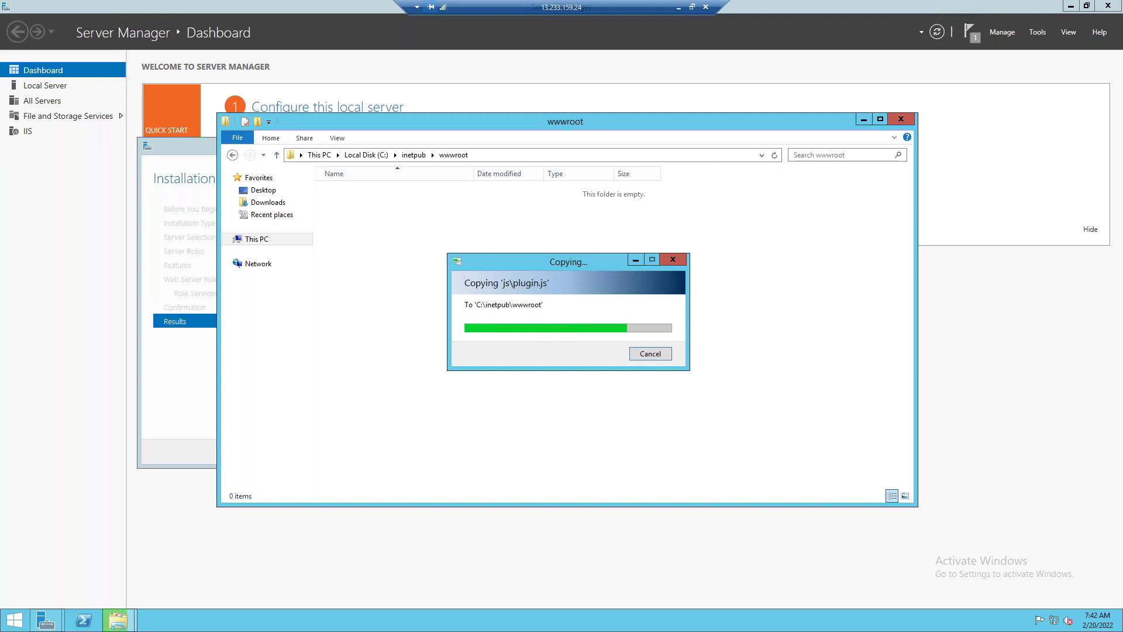
pyautogui.click(398, 361)
pyautogui.click(900, 119)
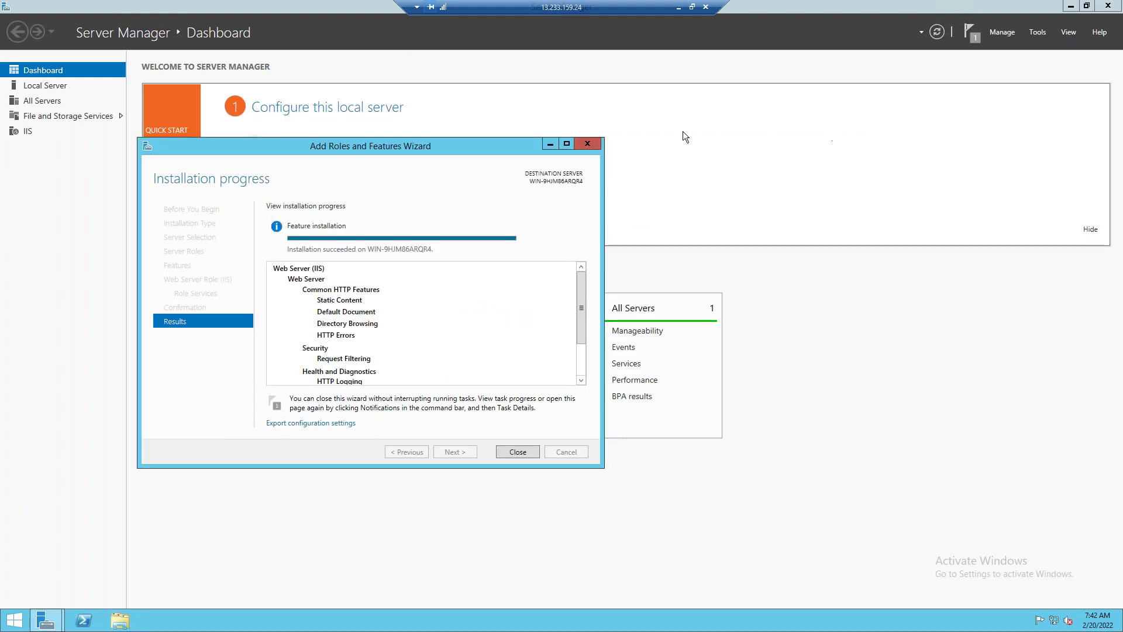
pyautogui.click(599, 143)
pyautogui.click(705, 7)
pyautogui.click(595, 336)
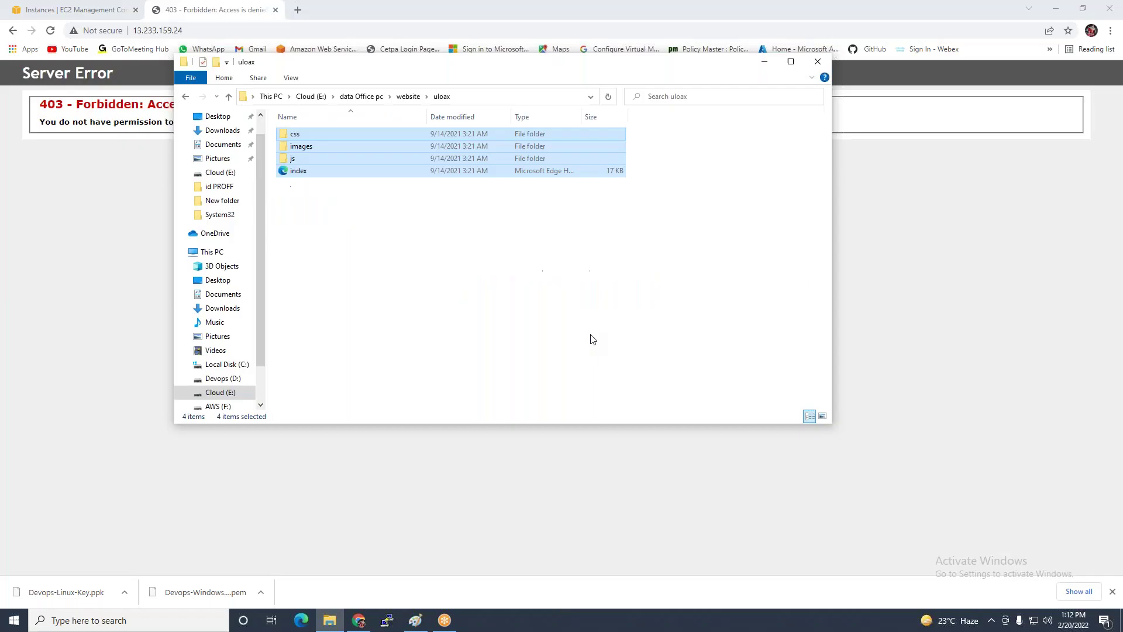
# Step: Reload 13.233.159.24 to show the ULOAX taxi website and scroll through its sections
pyautogui.click(817, 62)
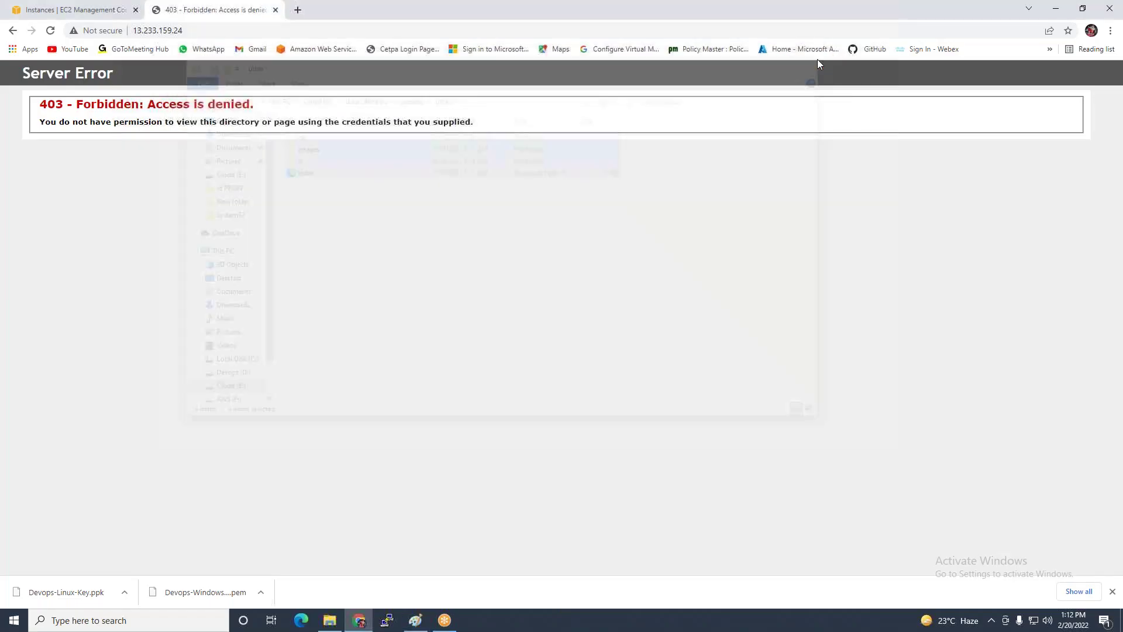
pyautogui.click(50, 31)
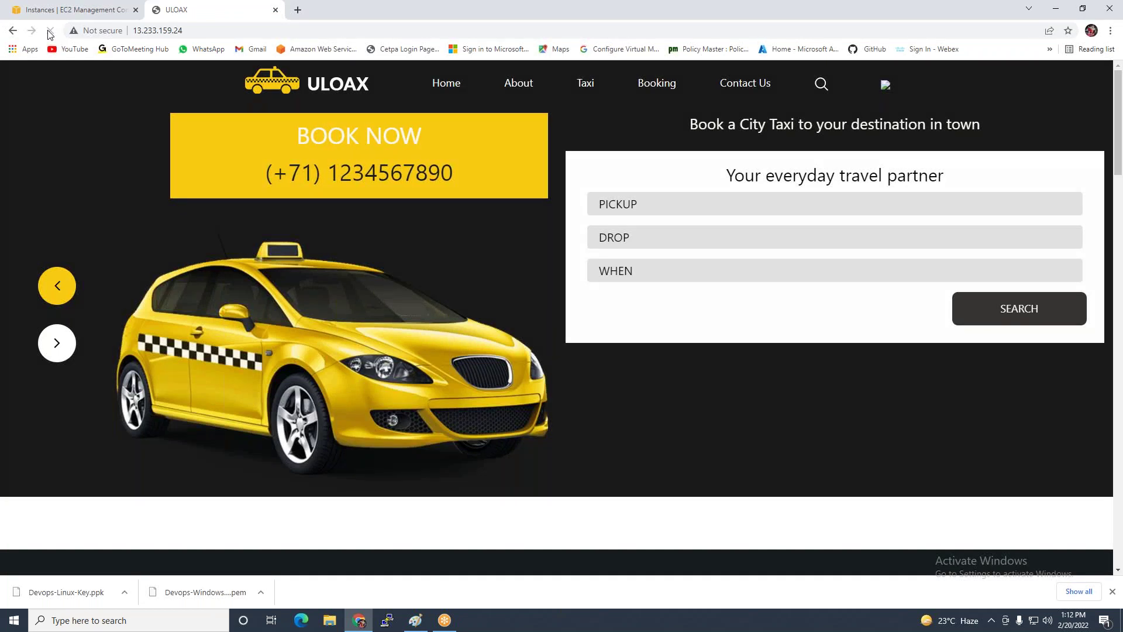
pyautogui.scroll(-10, 508, 206)
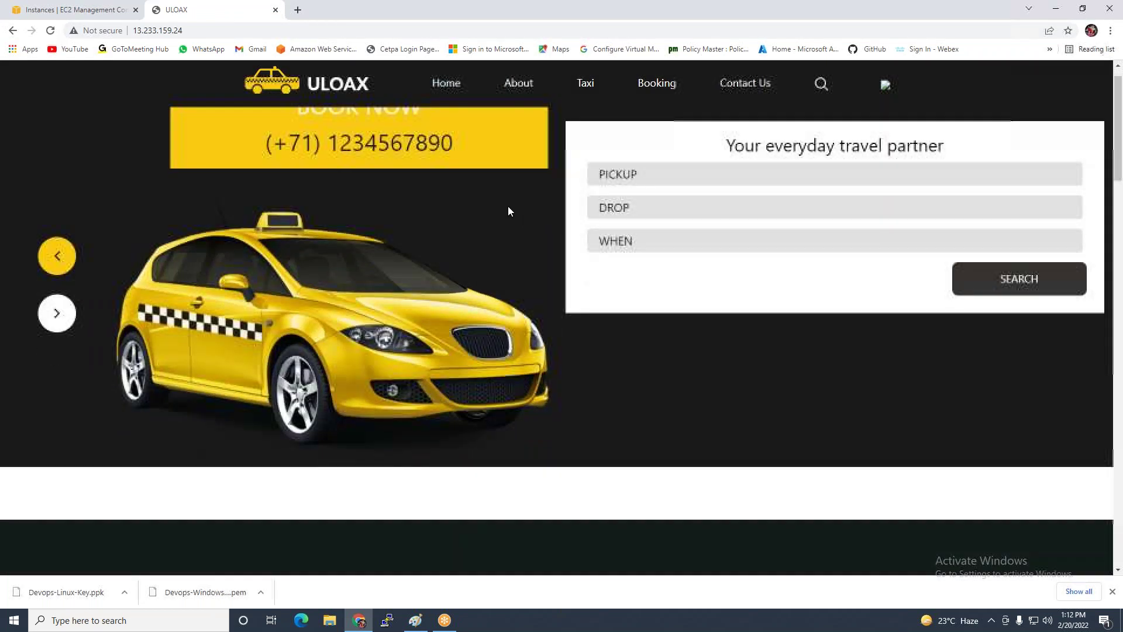
pyautogui.scroll(-10, 499, 292)
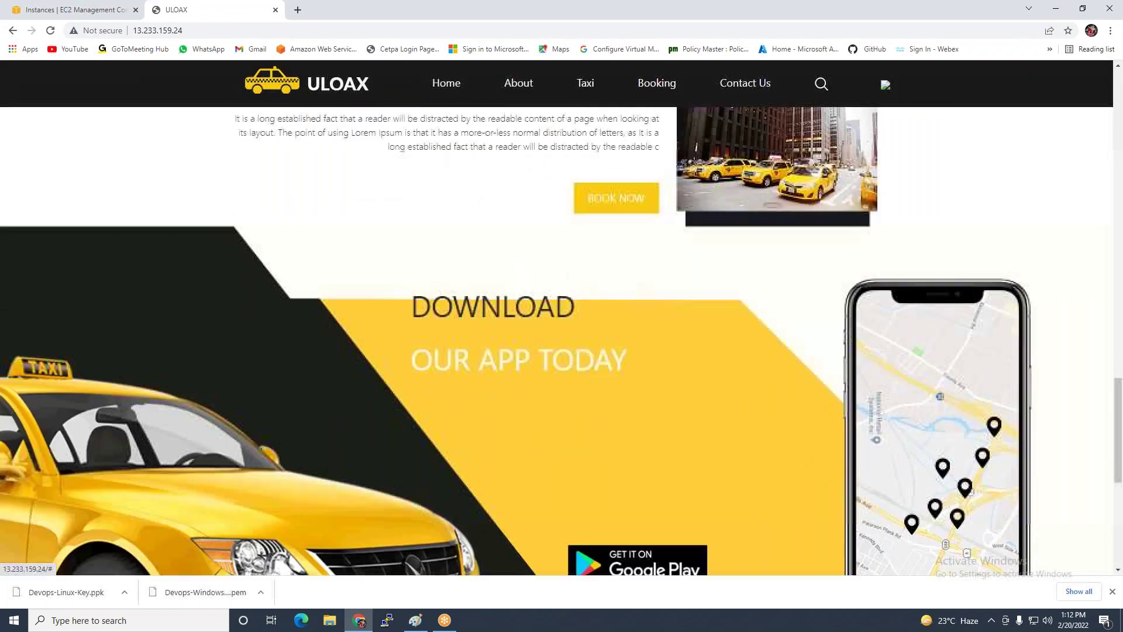
pyautogui.scroll(2, 511, 278)
pyautogui.scroll(-5, 513, 282)
pyautogui.scroll(5, 512, 279)
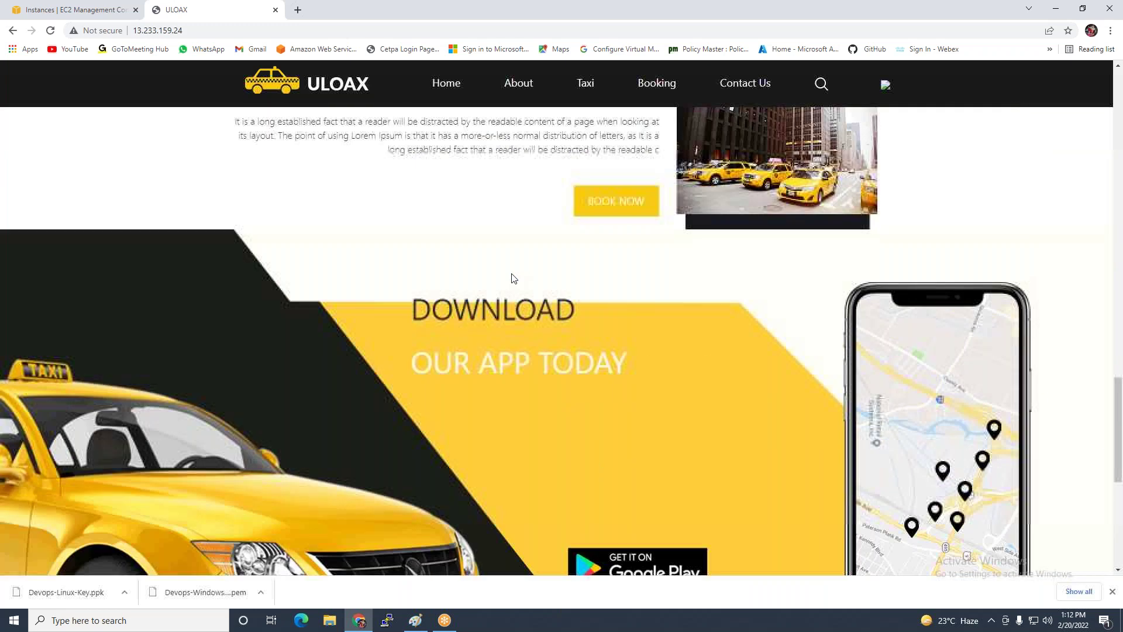
pyautogui.scroll(12, 512, 278)
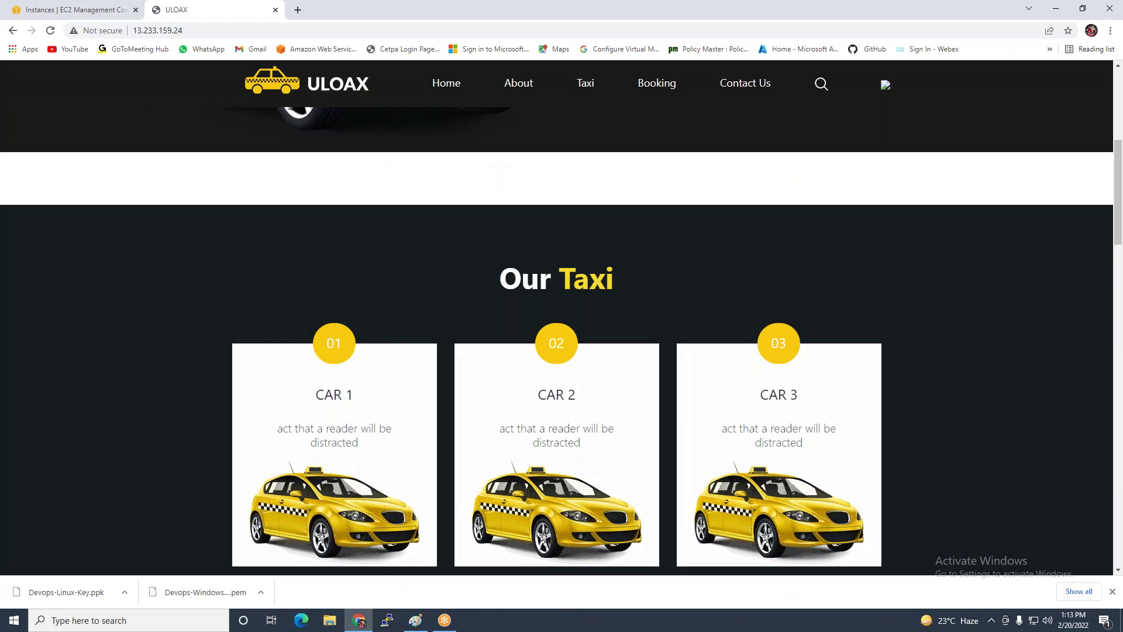
pyautogui.scroll(-1, 602, 283)
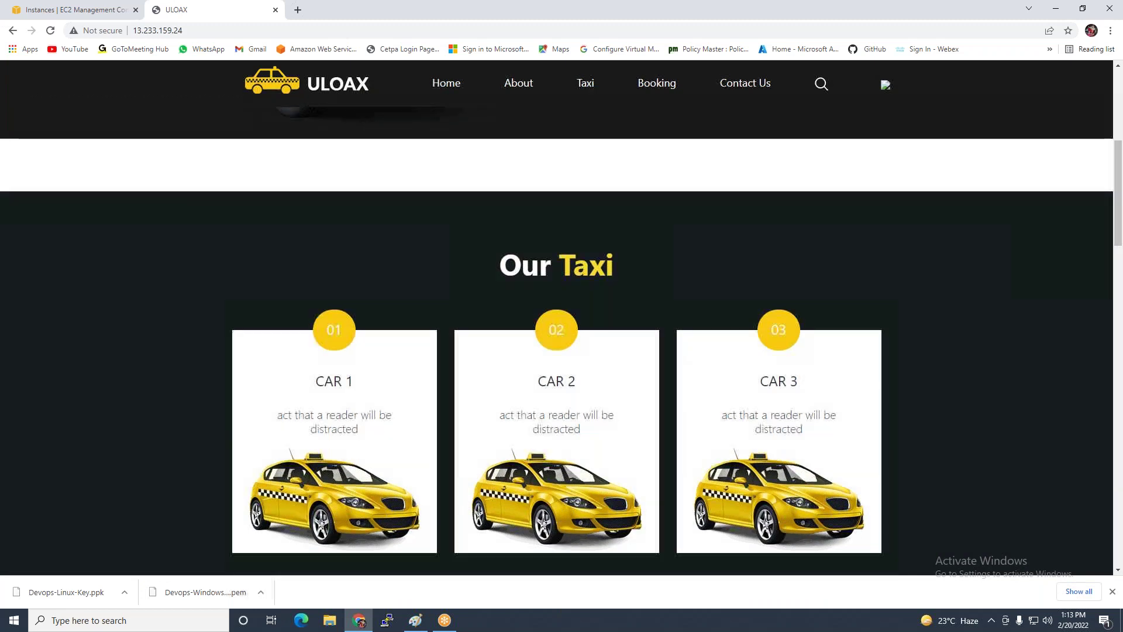
pyautogui.click(414, 621)
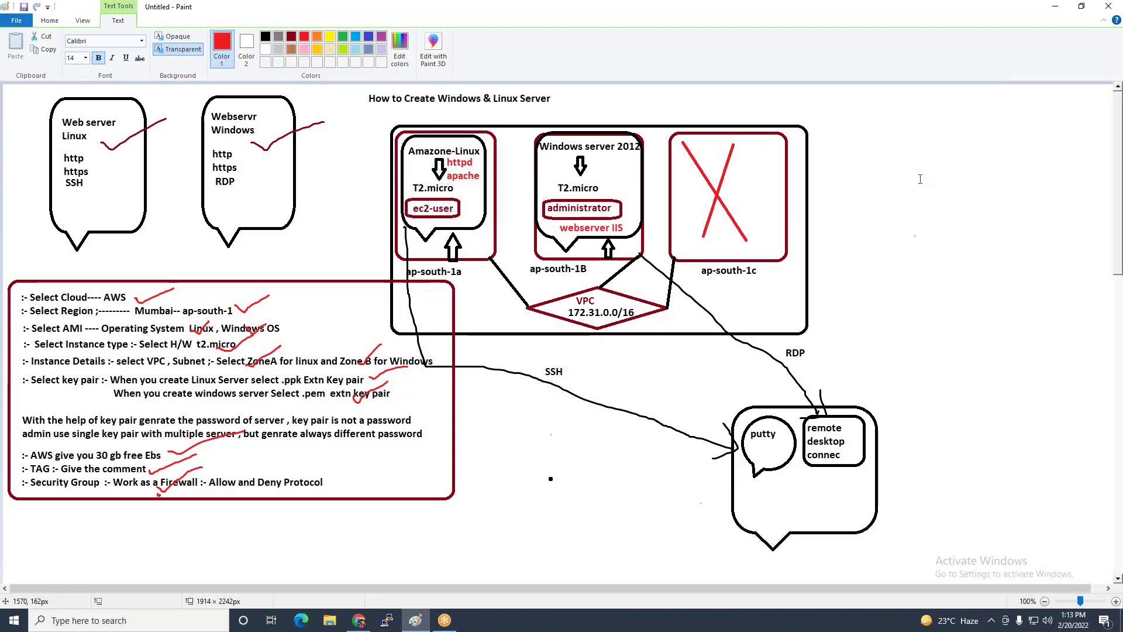
# Step: Add a 'User MODE' text label at the top right of the server diagram
pyautogui.click(919, 179)
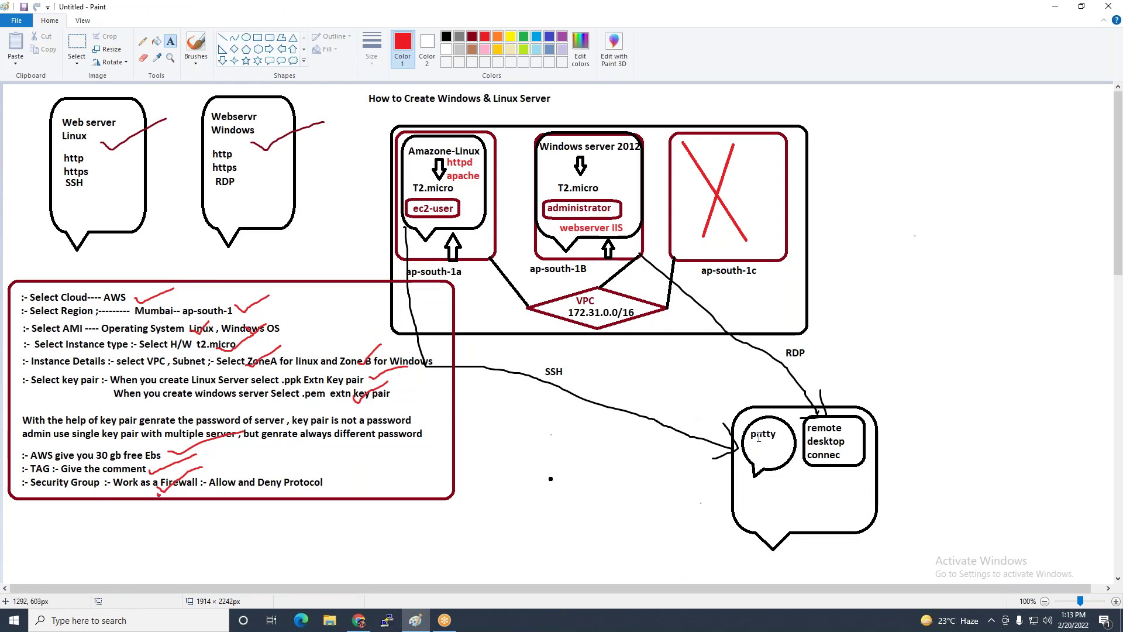
pyautogui.click(924, 110)
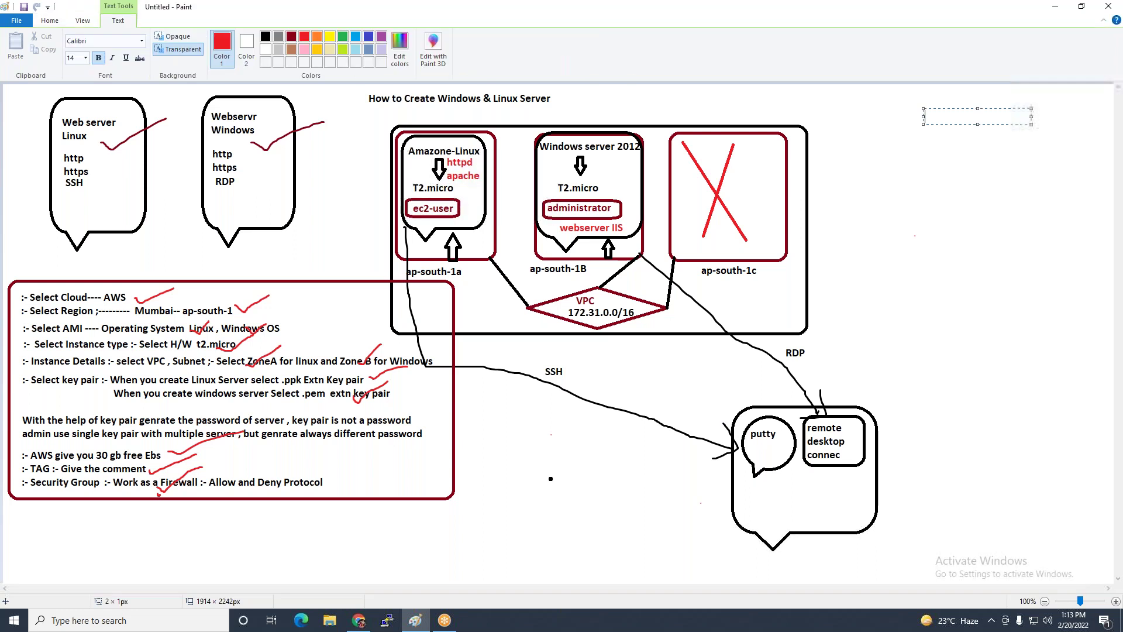
pyautogui.write('User M')
# Step: Start a '$' note in a new text box beneath the User MODE label
pyautogui.click(924, 224)
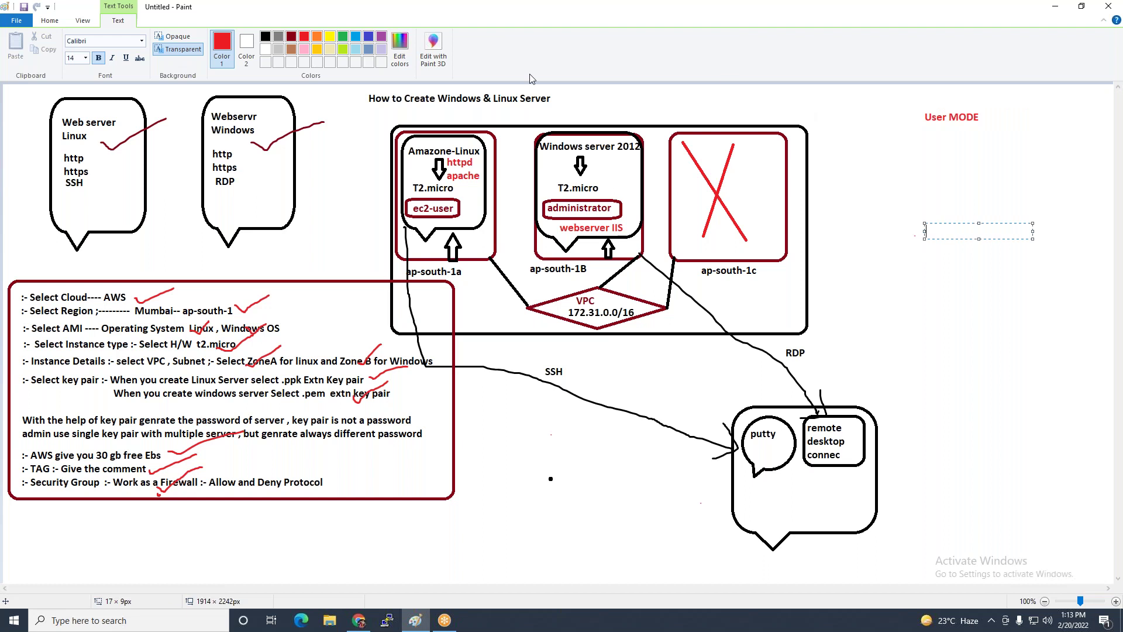
pyautogui.click(317, 150)
pyautogui.click(831, 142)
pyautogui.write('$')
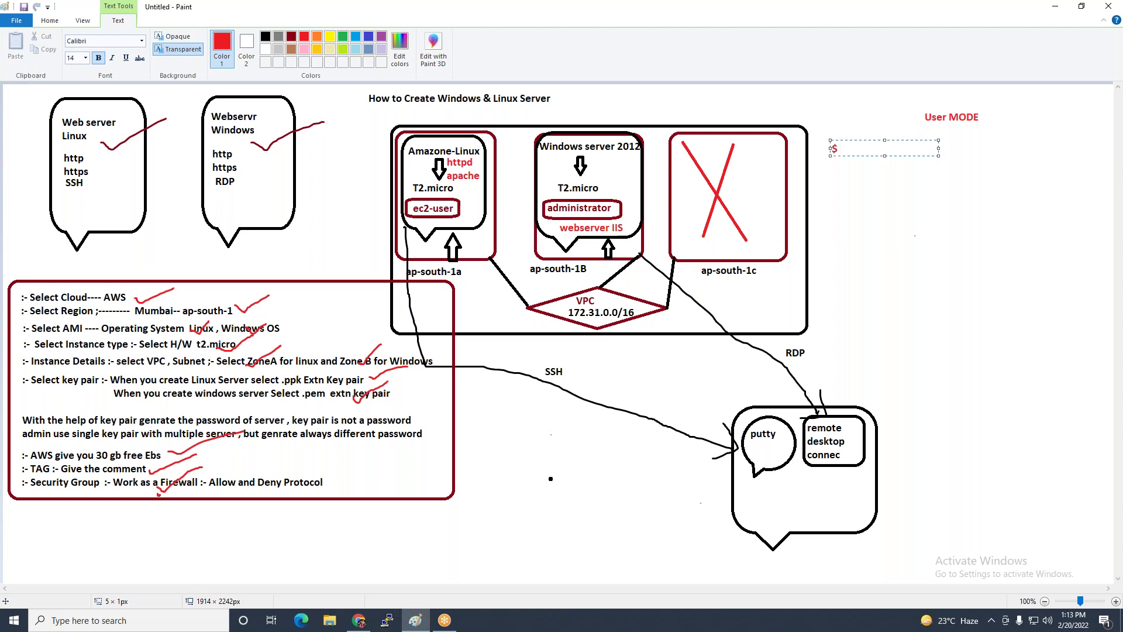